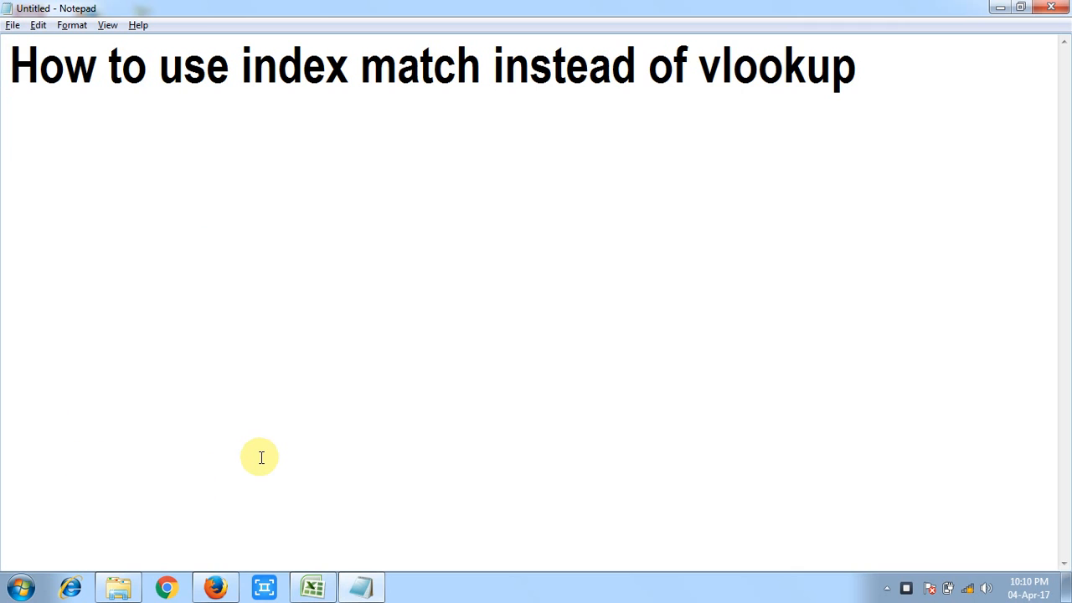
Step: Switch to the Excel workbook and look through the employee table in columns A to F
click(312, 587)
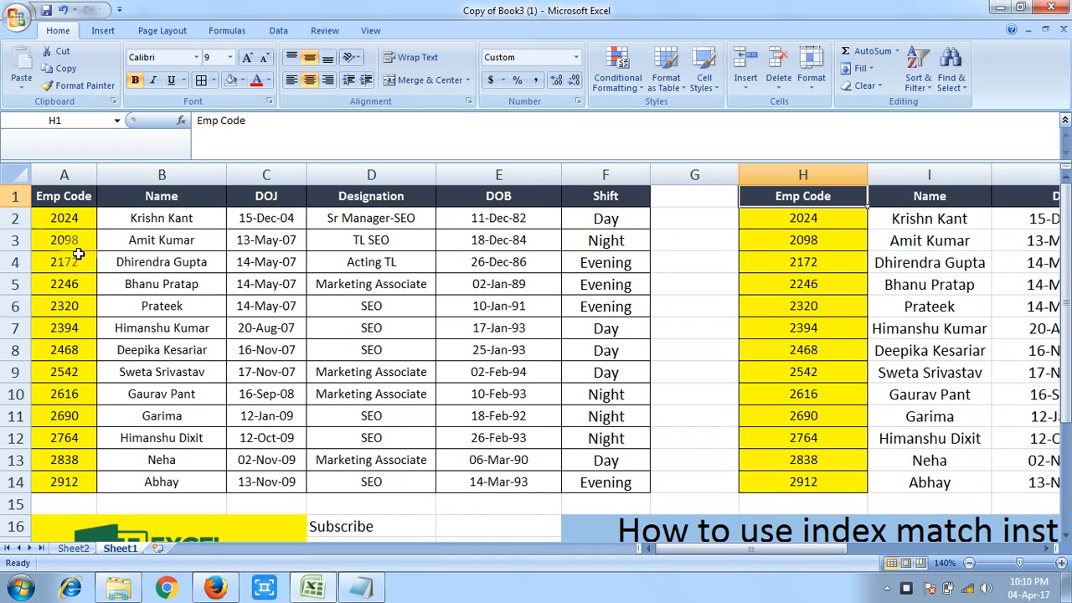
click(104, 283)
key(Right)
key(Right)
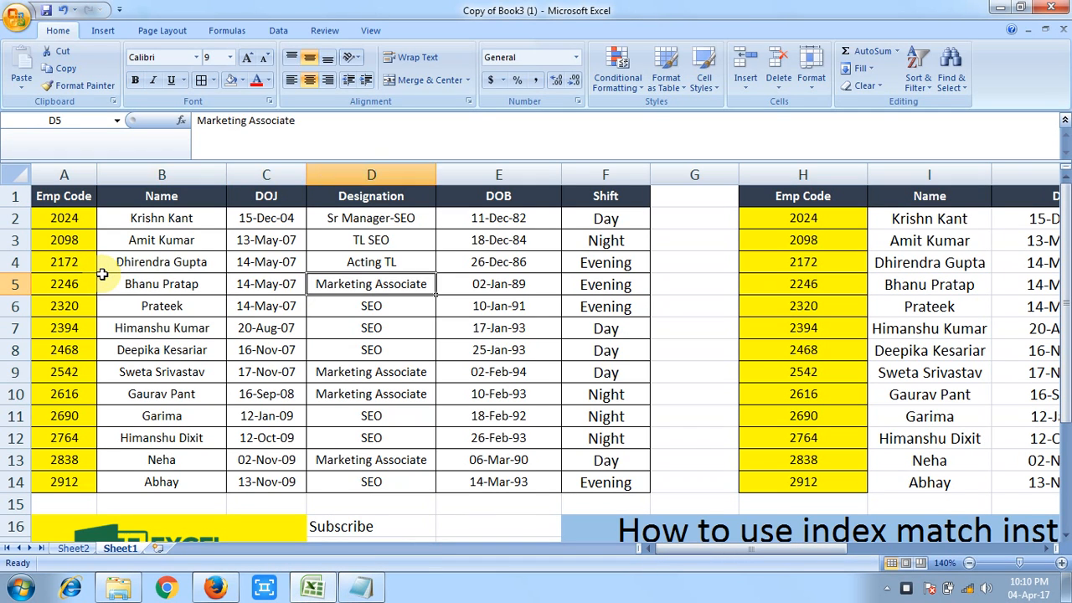
key(Left)
key(Down)
key(Down)
key(Down)
key(Down)
key(Down)
key(Down)
key(Down)
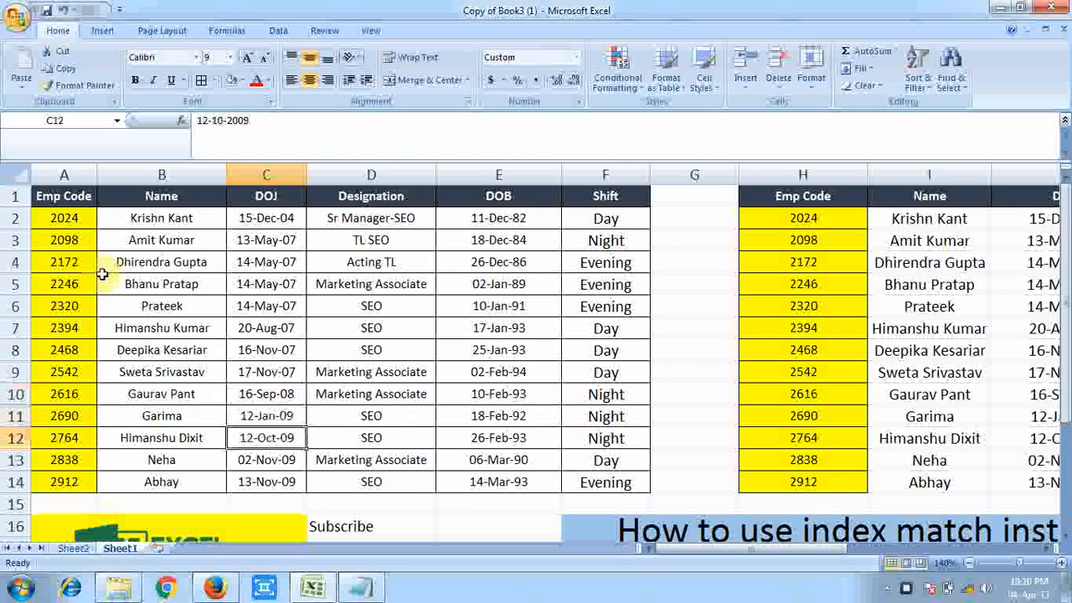
key(Right)
key(Down)
key(Down)
key(Down)
key(Down)
key(Down)
key(Down)
key(Down)
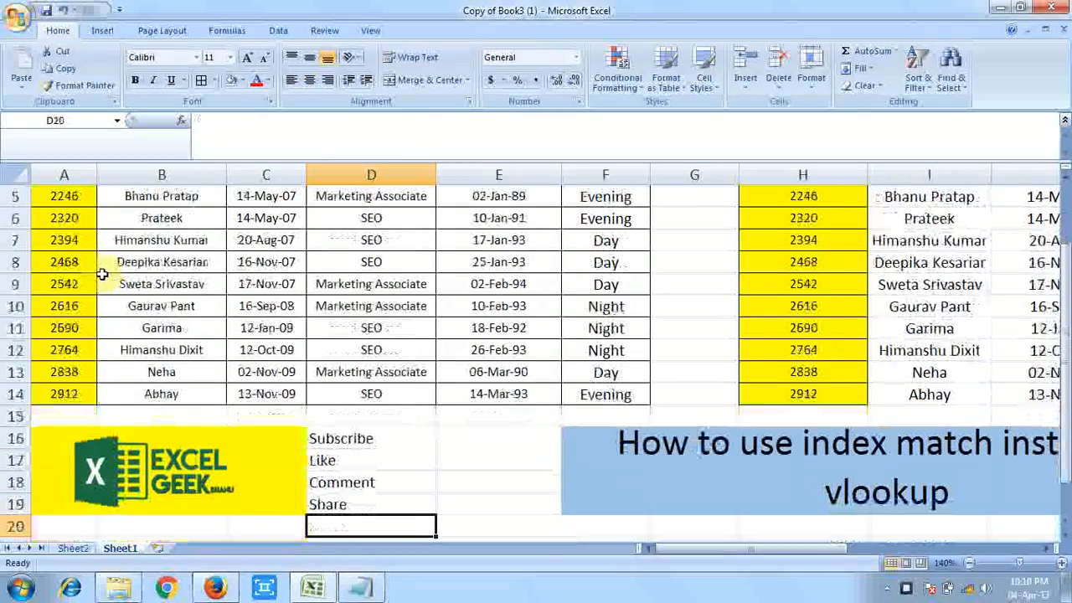
Step: Look at the logo and the Subscribe, Like, Comment and Share cells below the employee table
click(176, 482)
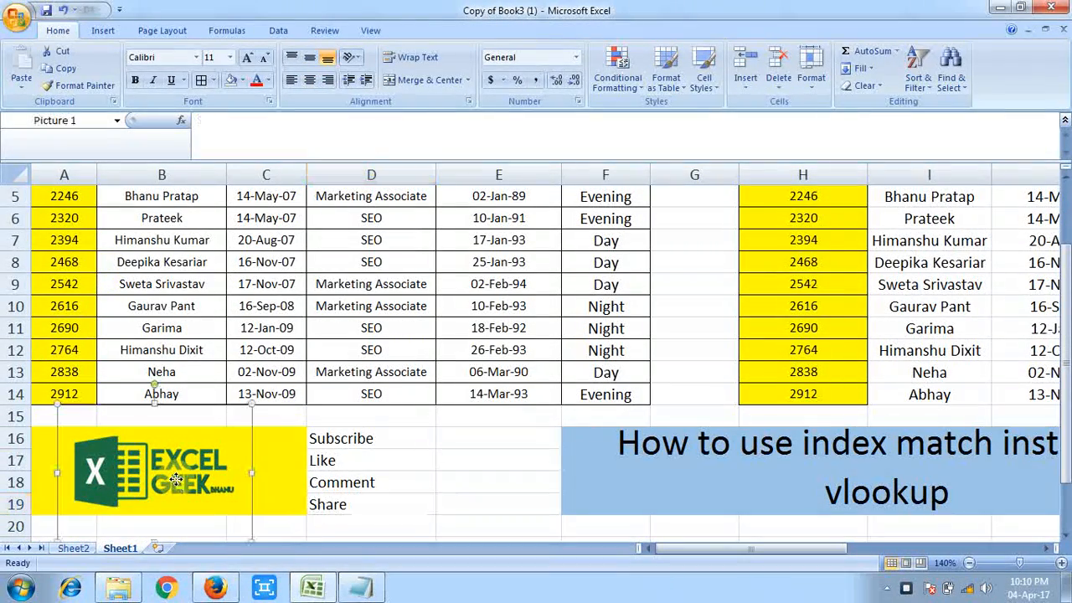
click(382, 445)
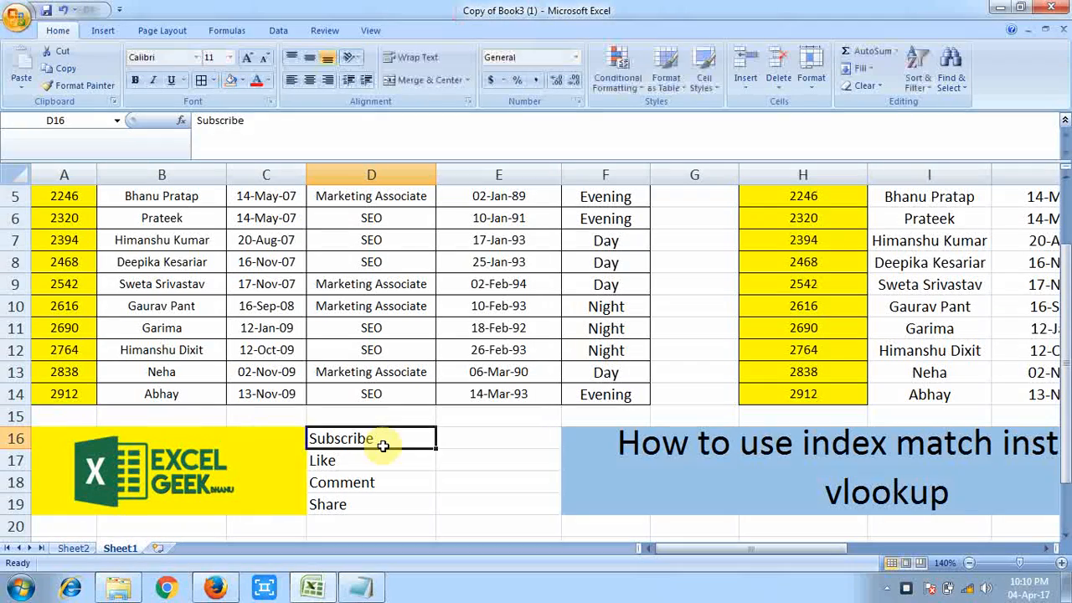
key(Down)
key(Down)
key(Down)
key(Up)
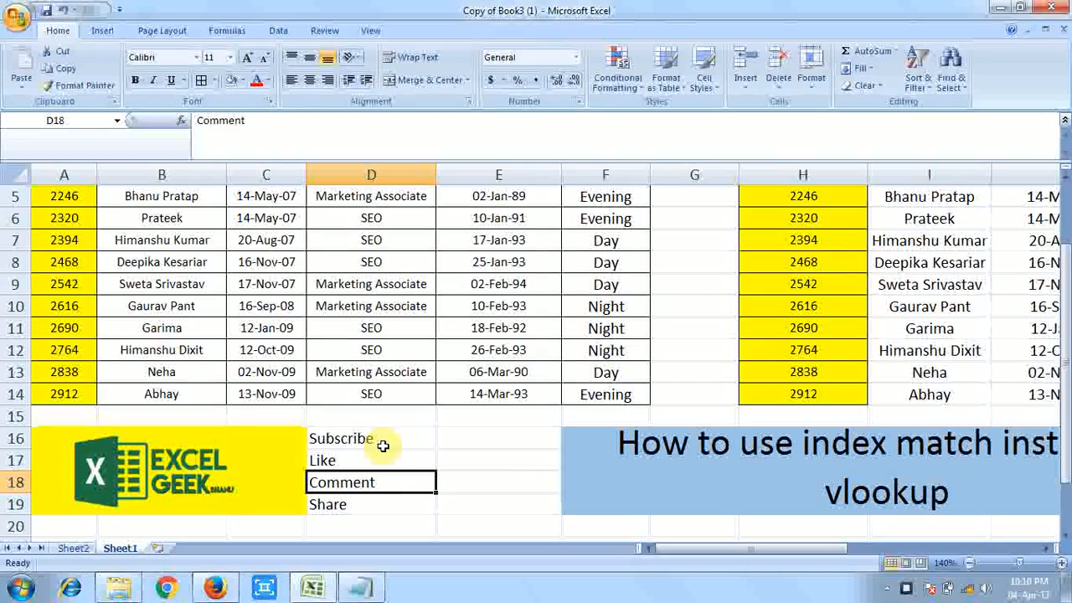
Step: Return to the top of the employee table and examine the Emp Code column, starting at cell A1
key(Up)
key(Up)
key(Up)
key(Up)
key(Up)
key(Up)
key(Up)
key(Up)
key(Up)
key(Up)
key(Up)
key(Up)
key(Up)
key(Up)
key(Up)
key(Up)
key(Up)
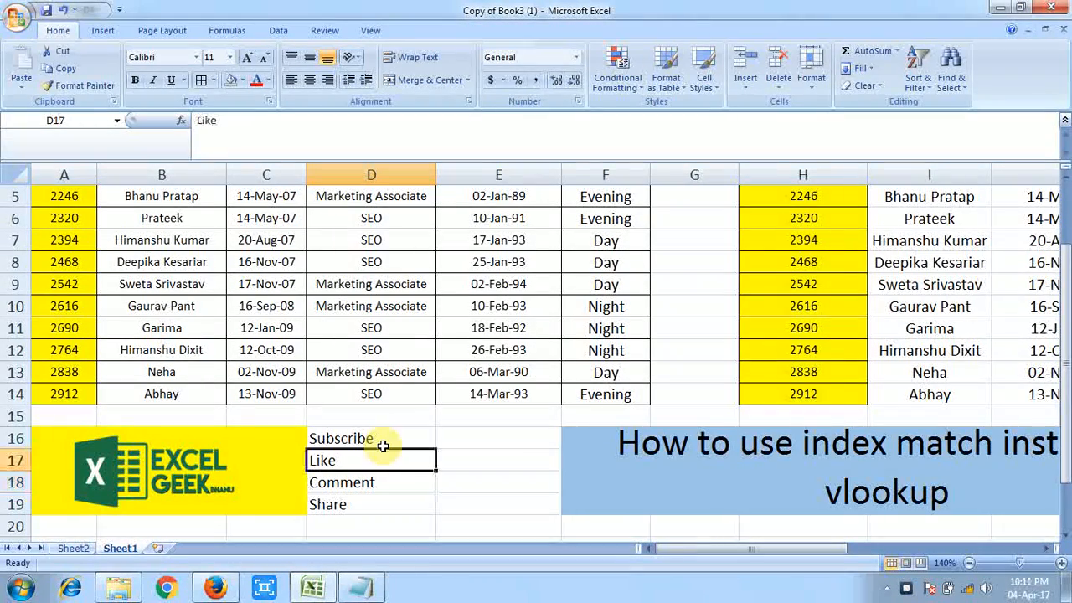
key(Down)
key(Right)
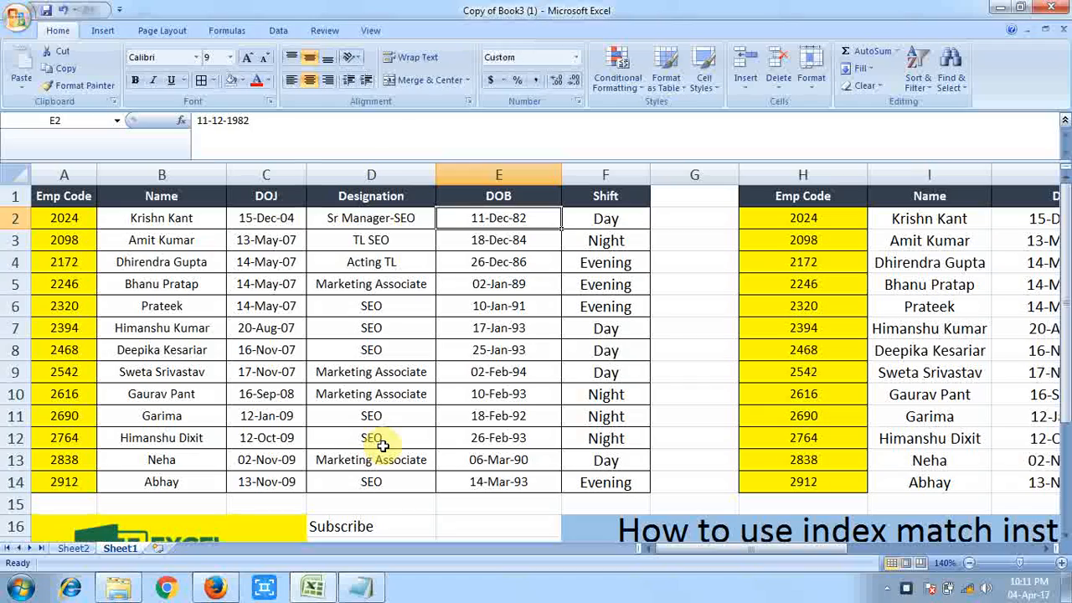
key(Up)
key(Left)
key(Left)
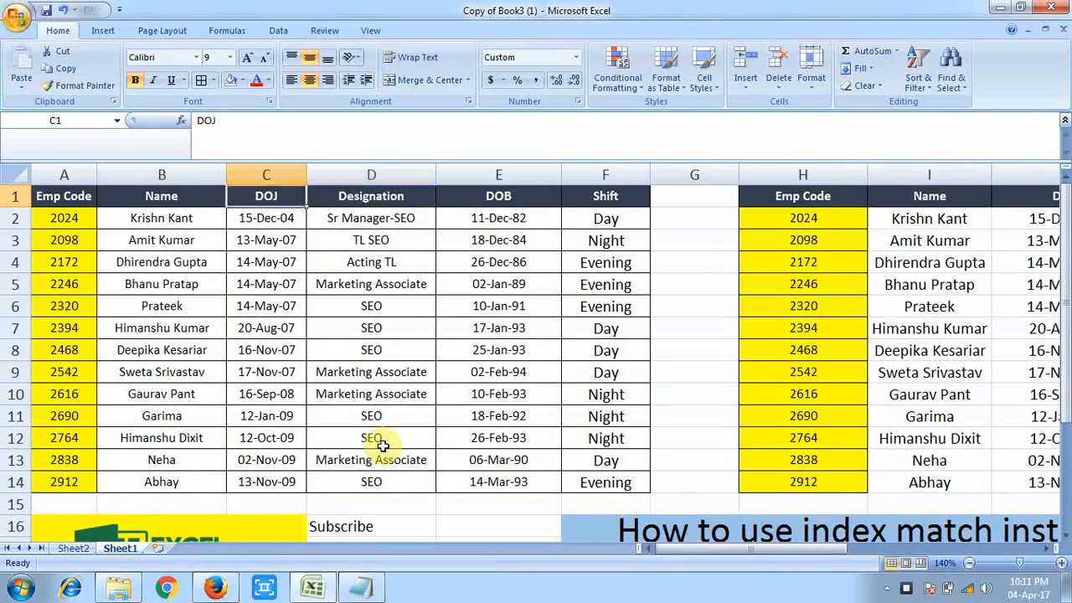
key(Left)
key(Left)
key(Down)
key(Up)
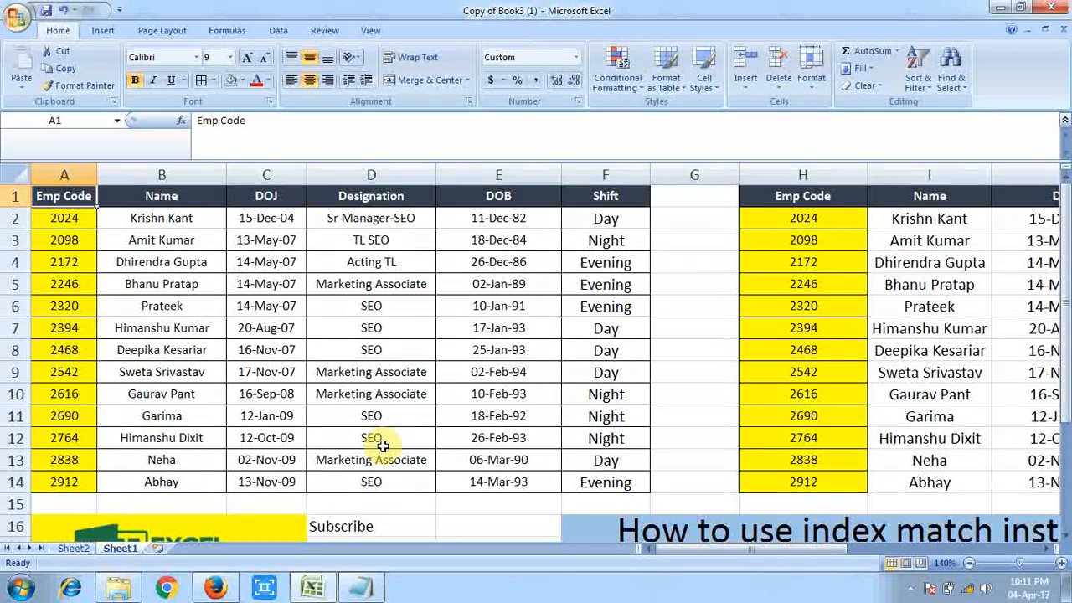
key(Down)
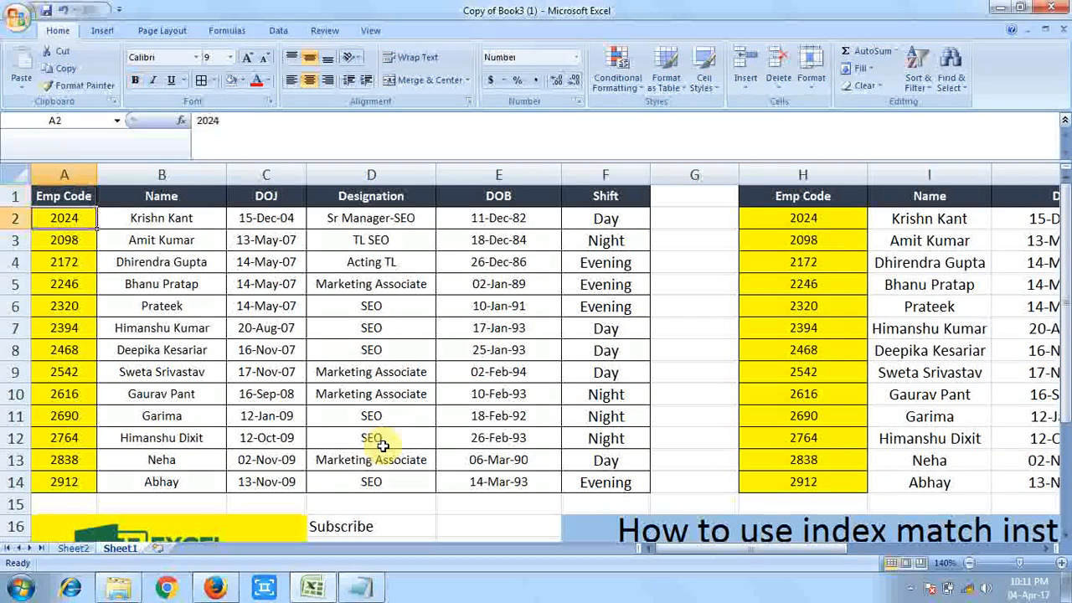
key(Up)
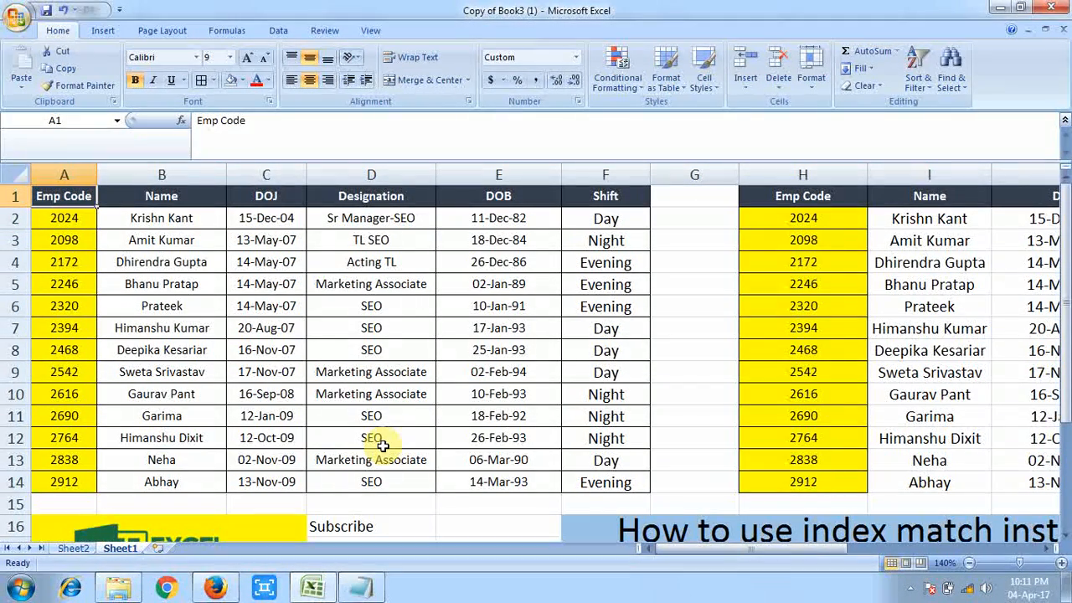
Step: Review the source table's headers across row 1 from Name to Shift, ending back at Emp Code
key(Right)
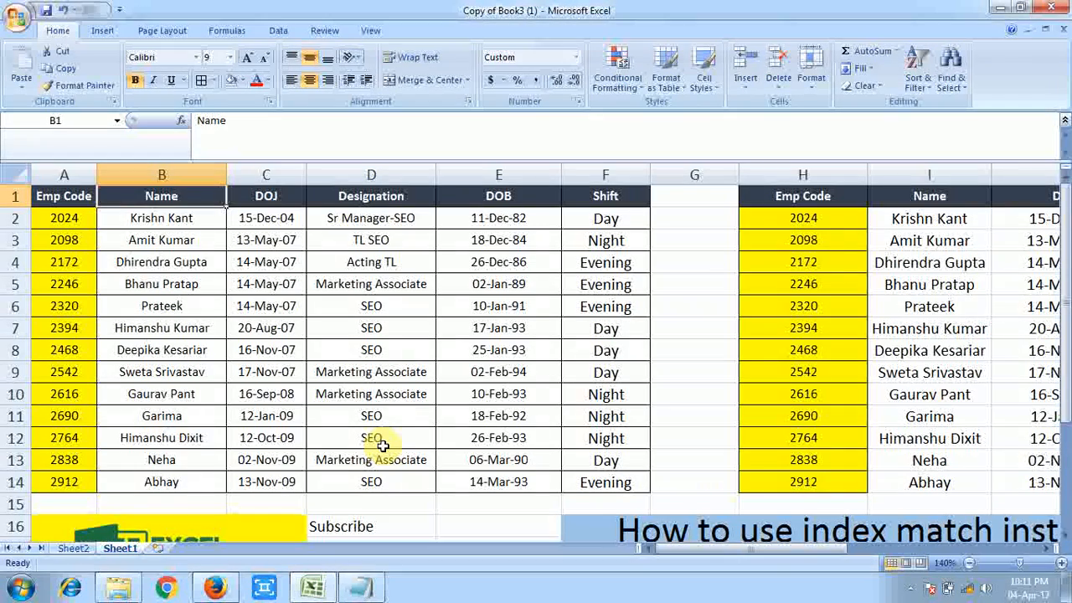
key(Right)
key(Right)
key(Right)
key(Right)
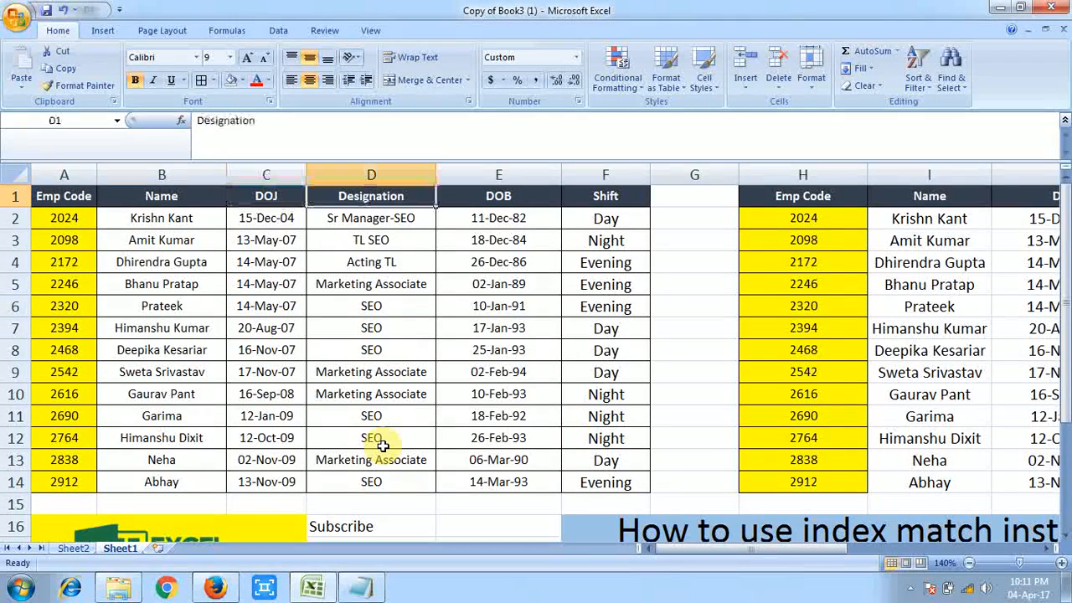
key(Right)
key(Right)
key(Right)
key(Right)
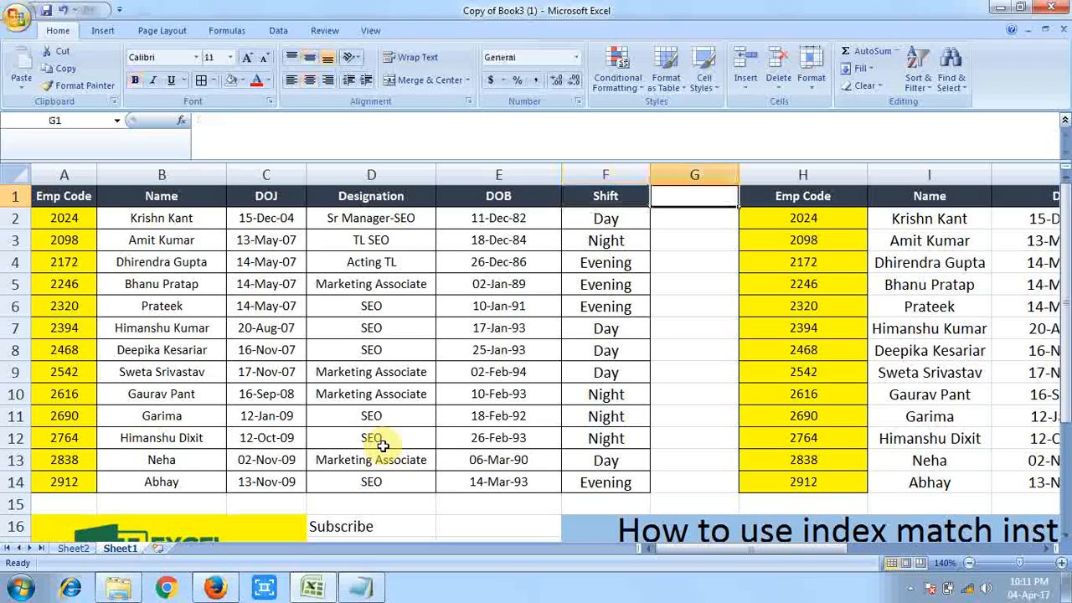
key(Left)
key(Left)
key(Left)
key(Left)
key(Left)
key(Left)
key(Left)
key(Left)
key(Left)
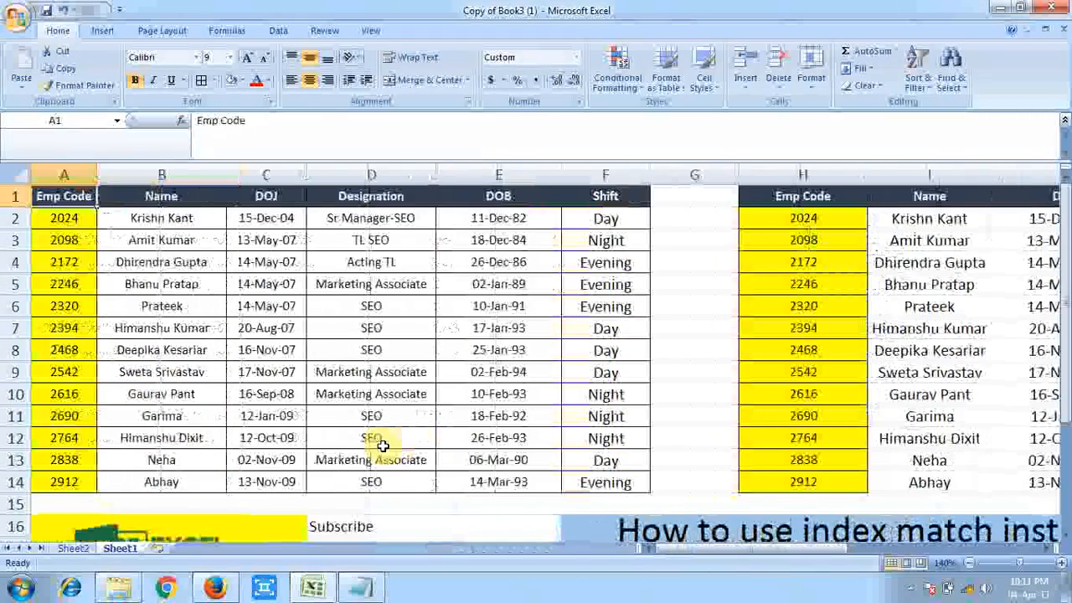
Step: Examine the headers of the second table in columns H to M and the DOJ formula in J2
key(Right)
key(Right)
key(Right)
key(Right)
key(Right)
key(Right)
key(Right)
key(Right)
key(Right)
key(Right)
key(Right)
key(Right)
key(Right)
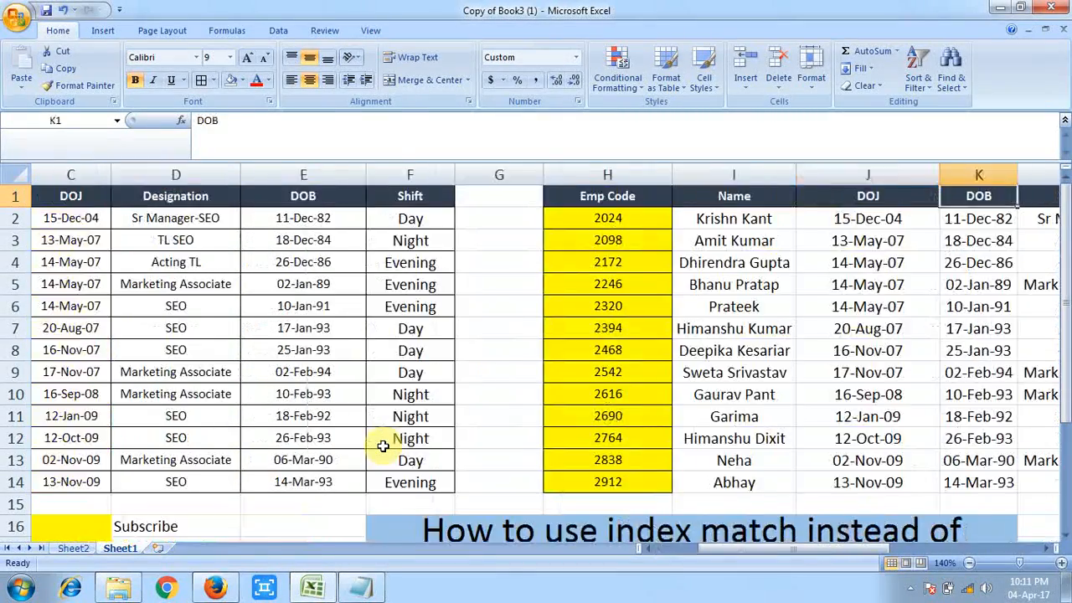
key(Left)
key(Left)
key(Left)
key(Left)
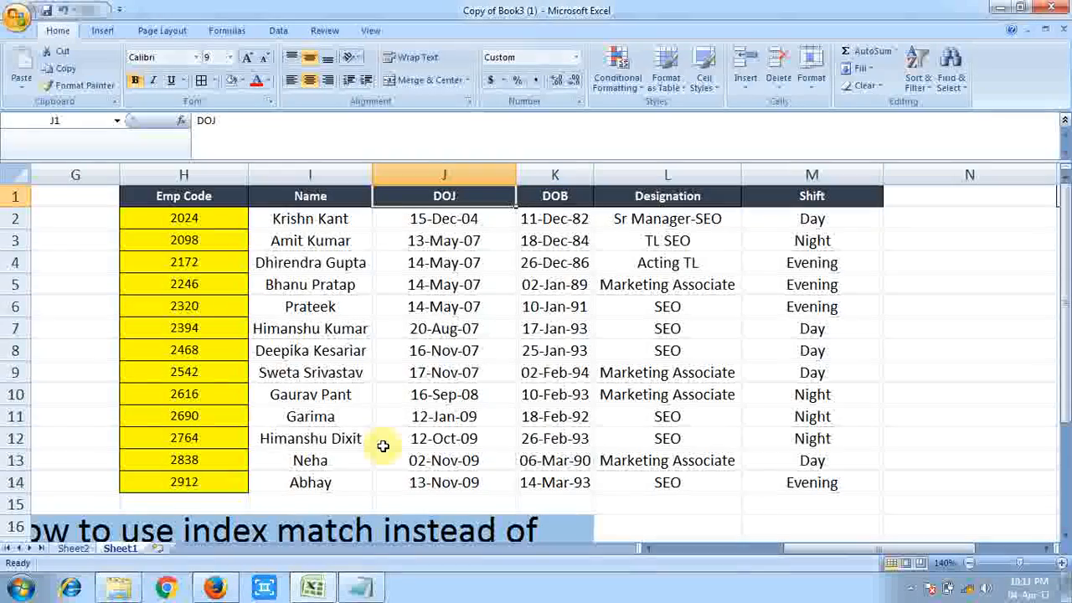
key(Down)
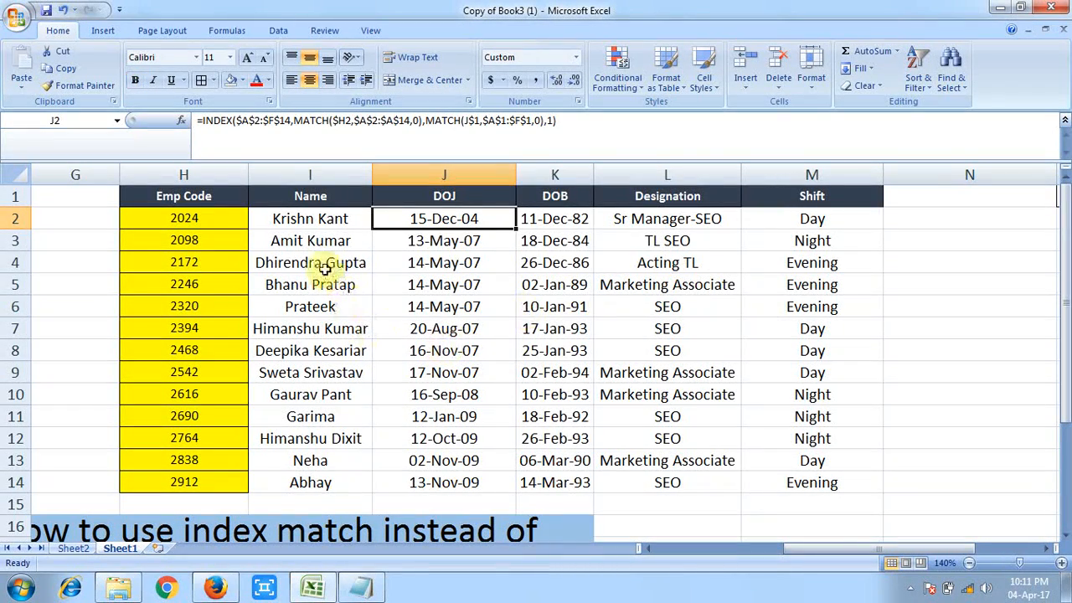
Step: Inspect the INDEX and MATCH formula in I2 and the Name header in I1 that it refers to
click(328, 220)
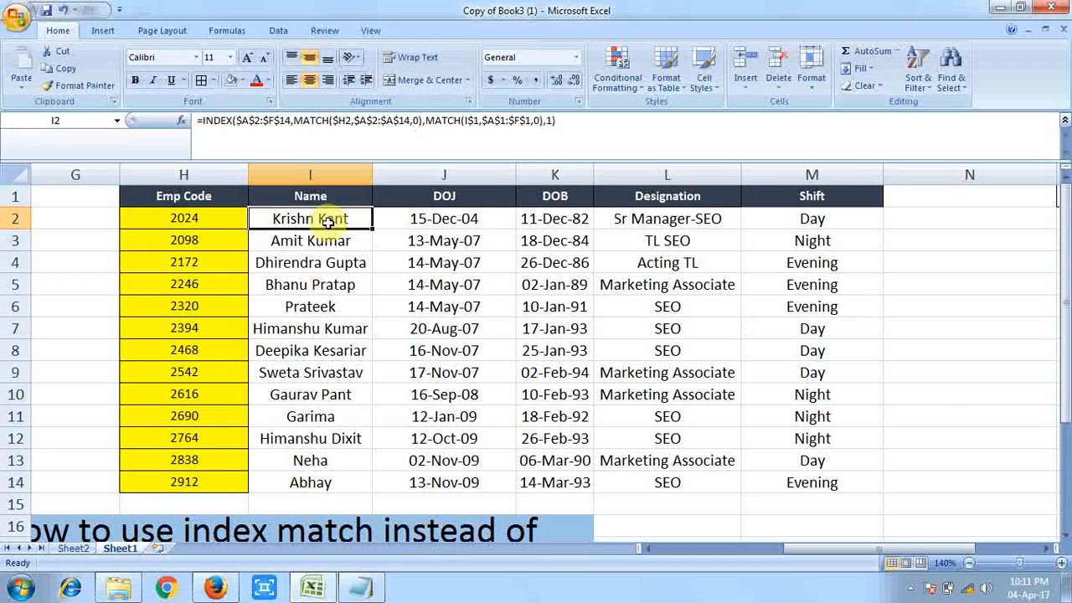
key(Up)
key(Down)
key(Up)
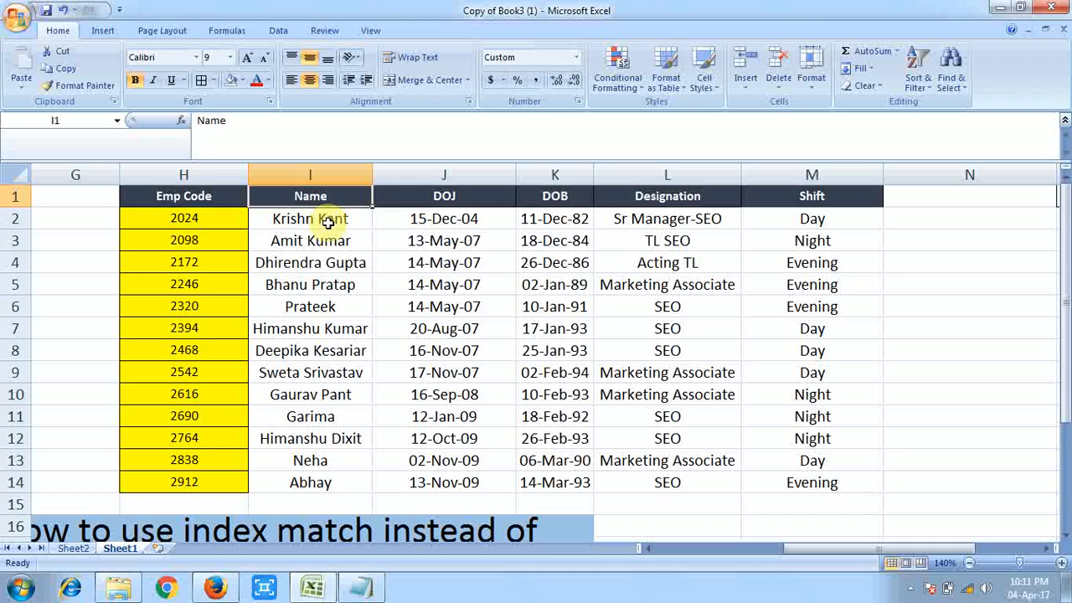
key(Down)
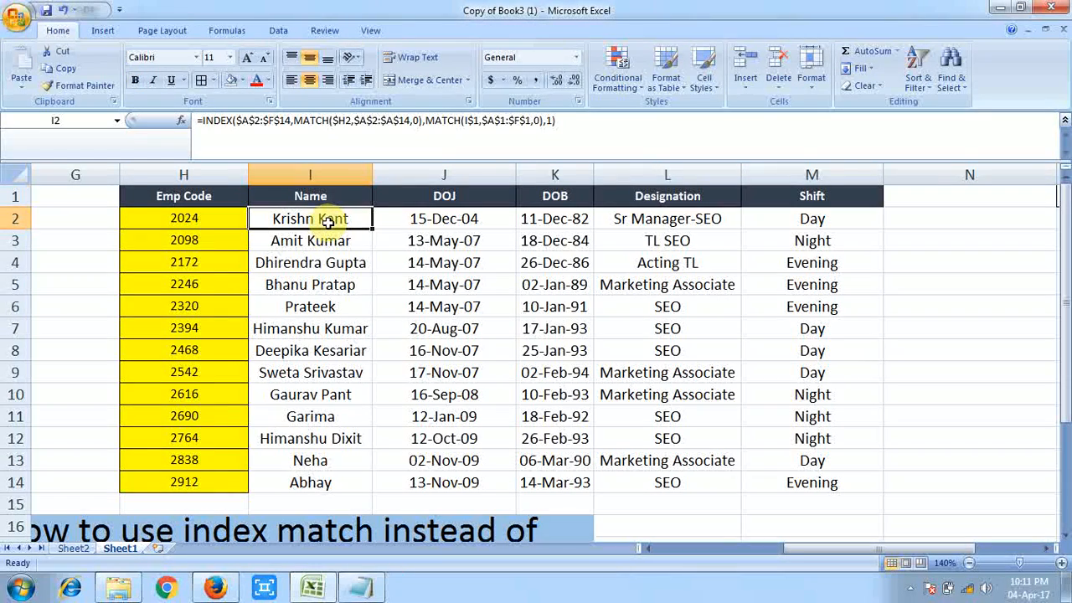
Step: Replace the Designation header in cell L1 of the second table with "name"
key(Up)
key(Right)
key(Right)
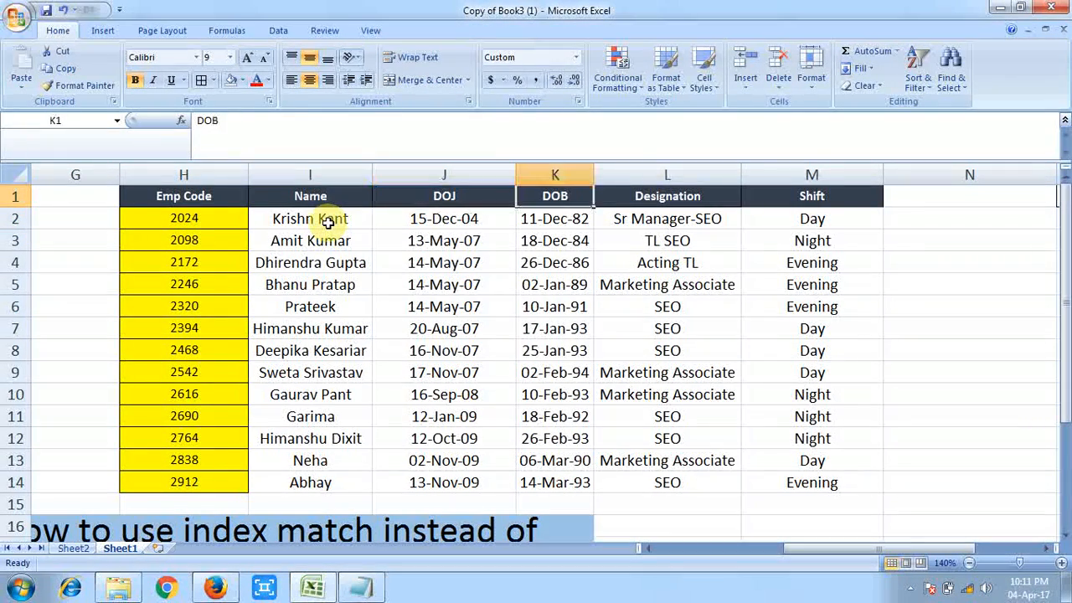
key(Right)
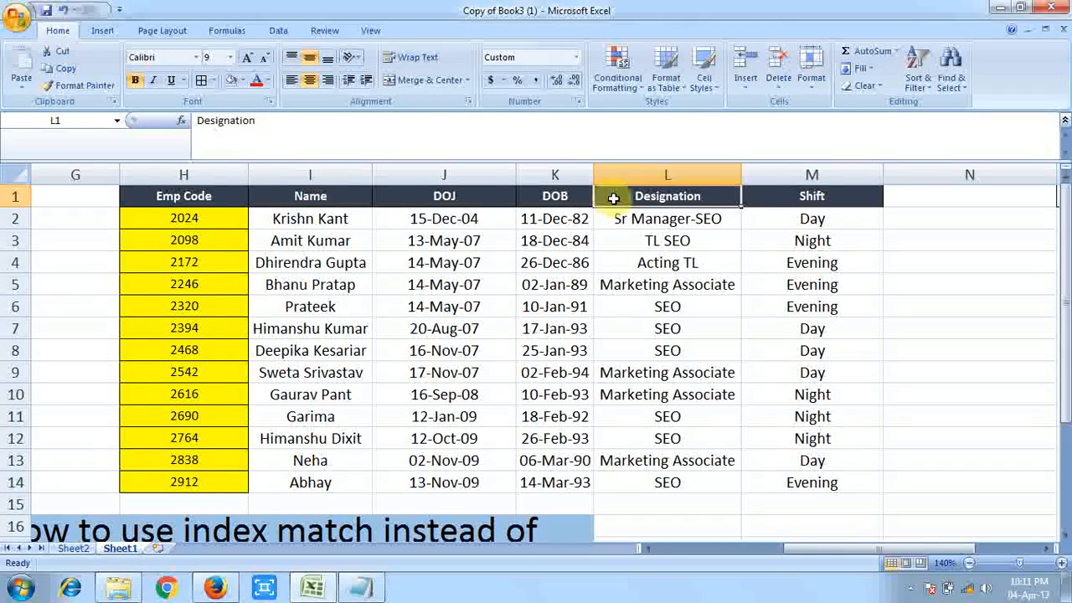
text(name)
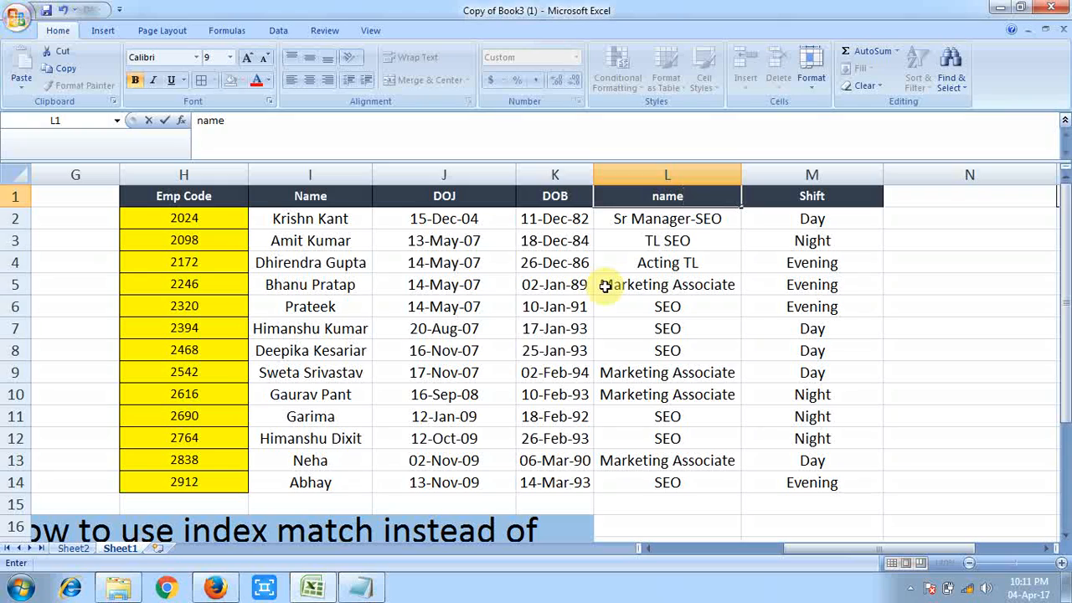
key(Tab)
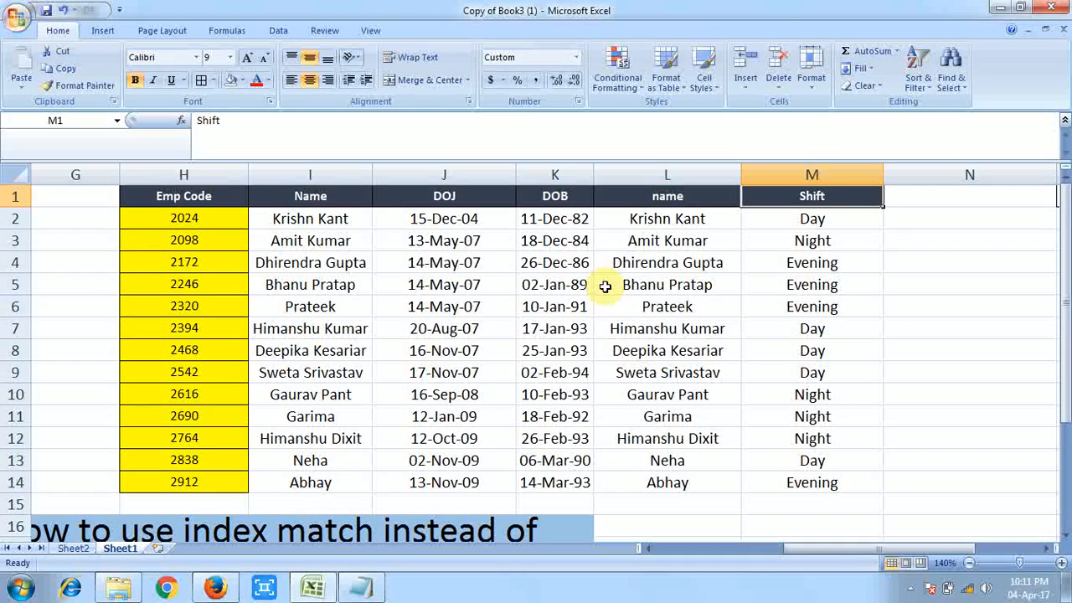
Step: Examine the INDEX and MATCH formulas and their results in column L beneath the changed header
key(Left)
key(Down)
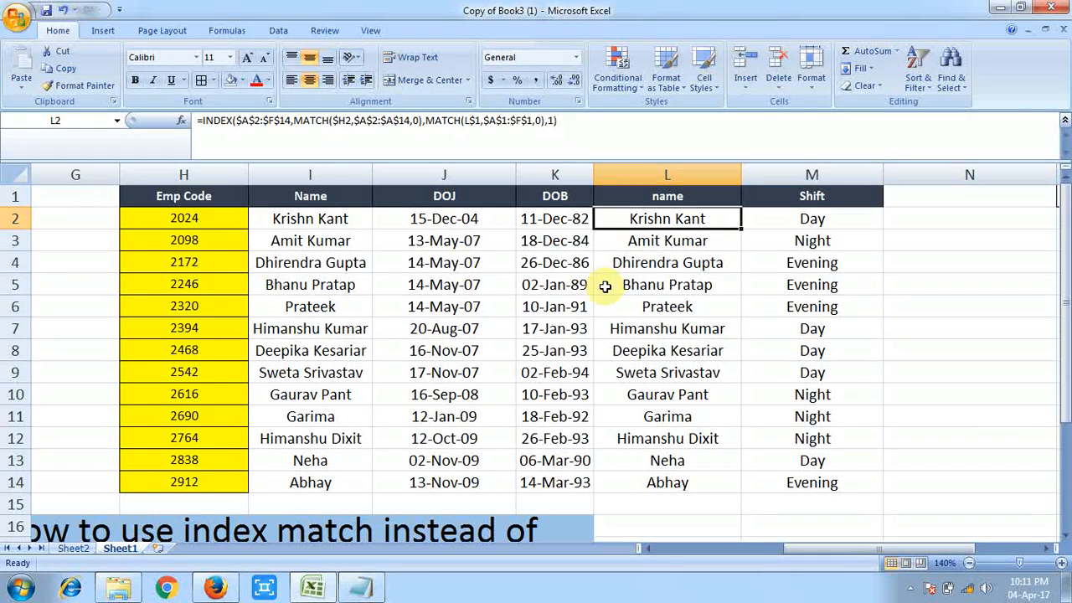
key(Up)
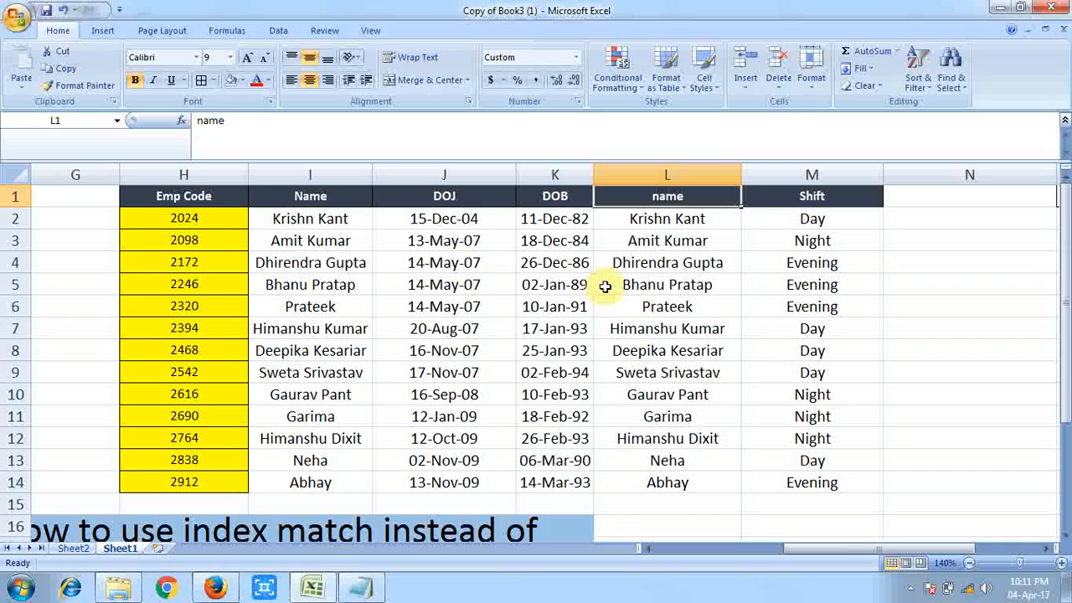
key(Down)
key(Down)
key(Up)
key(Down)
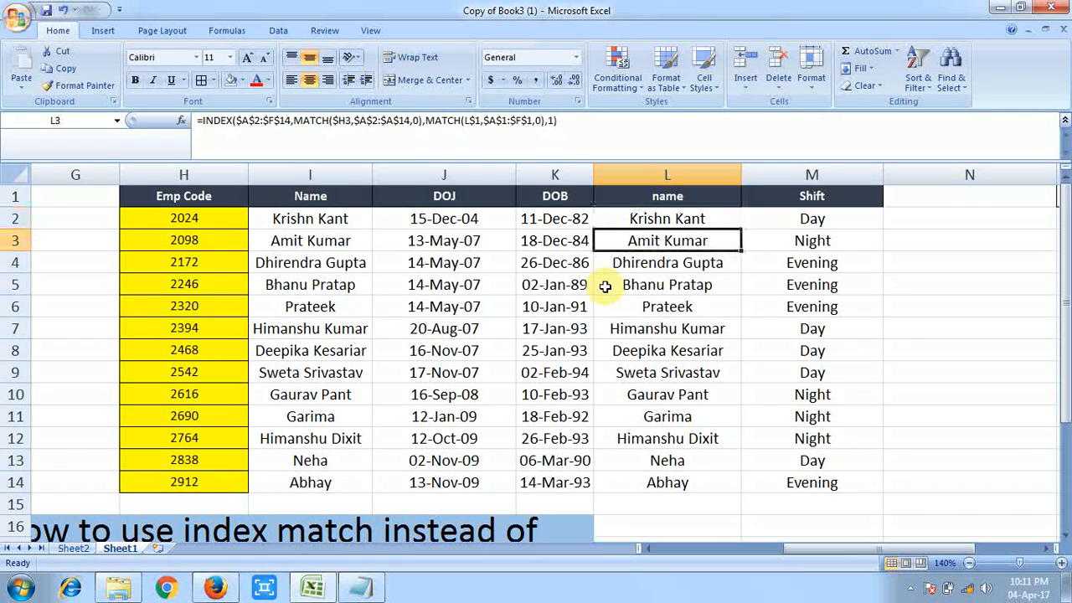
key(Down)
key(Down)
key(Down)
key(Down)
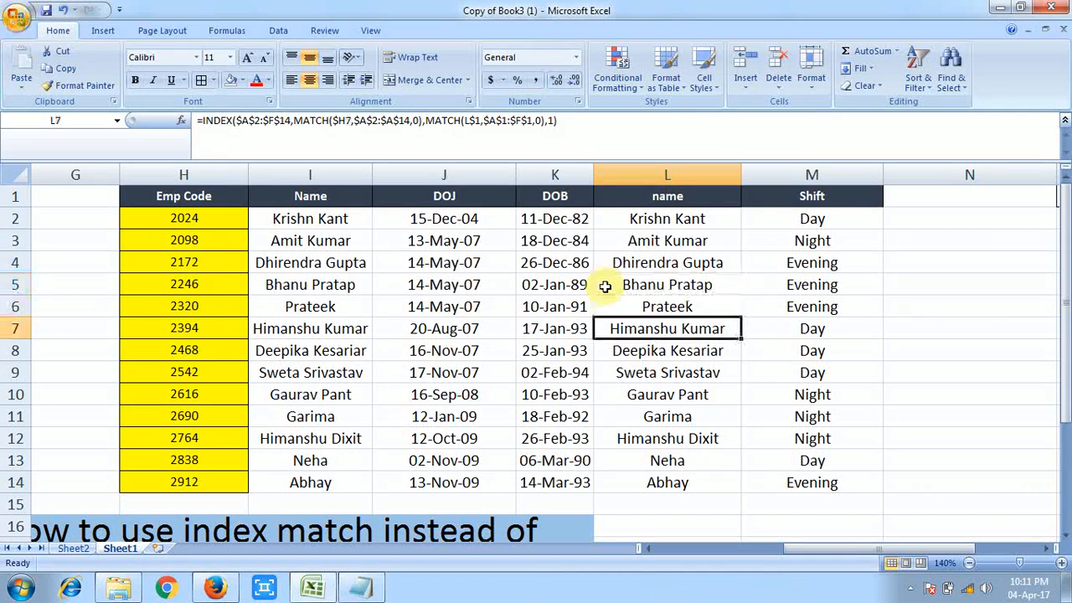
key(Up)
key(Down)
key(Up)
key(Up)
key(Up)
key(Up)
key(Up)
Step: Undo the header change in cell L1, redo it once, and undo it again
key(ctrl+z)
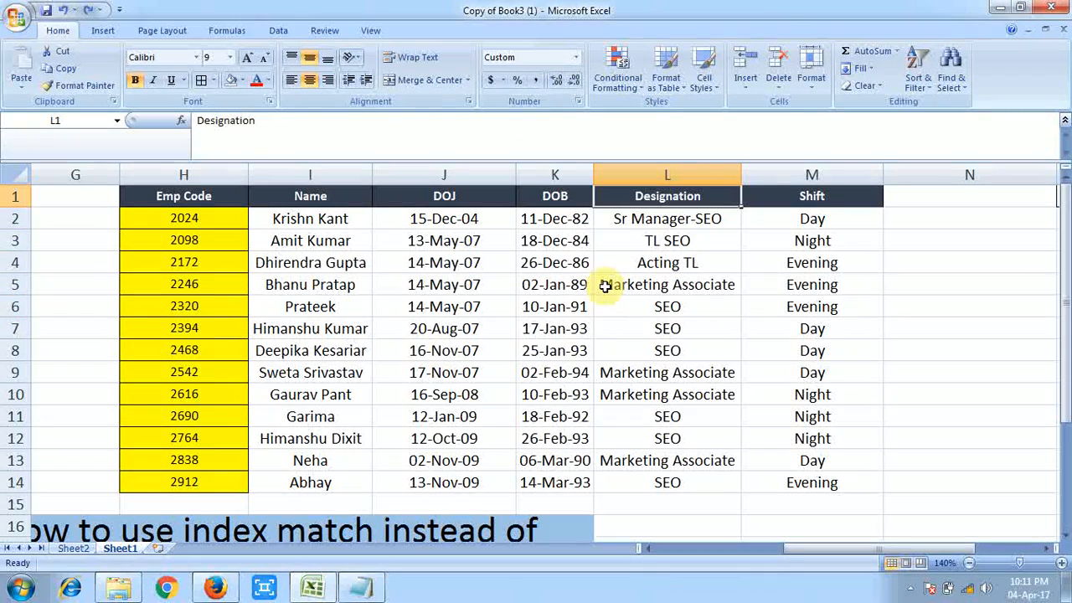
key(ctrl+y)
key(ctrl+z)
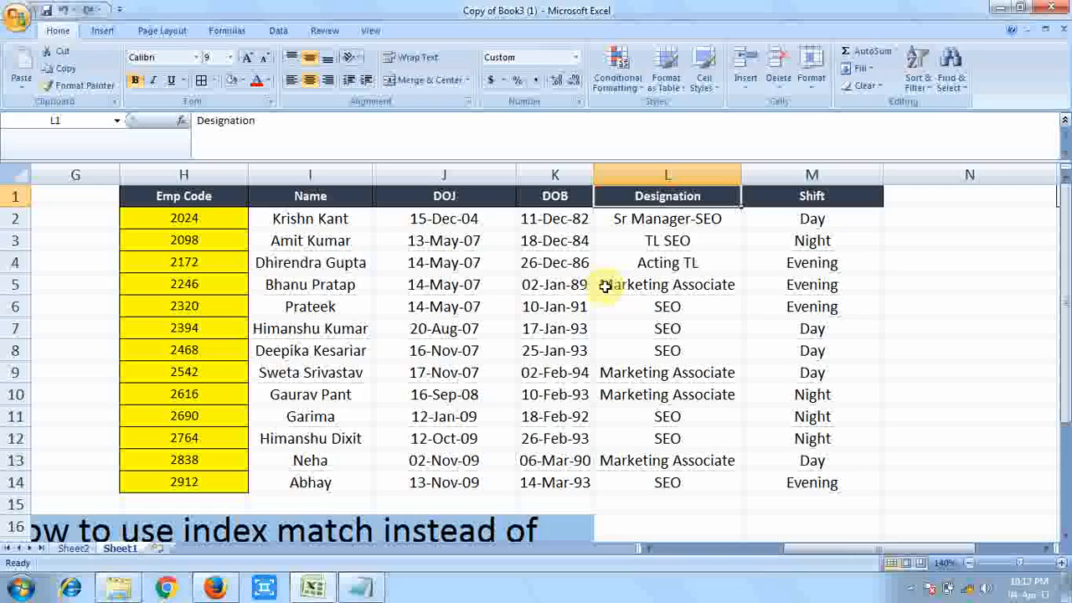
Step: Replace the Shift header in cell M1 of the second table with "name"
key(Right)
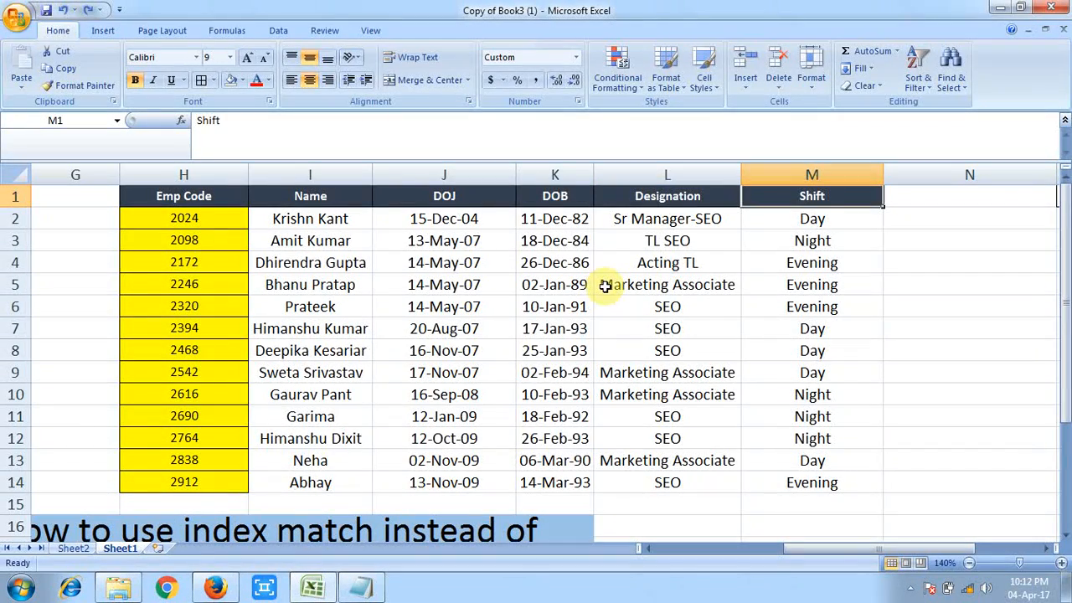
text(name)
key(Return)
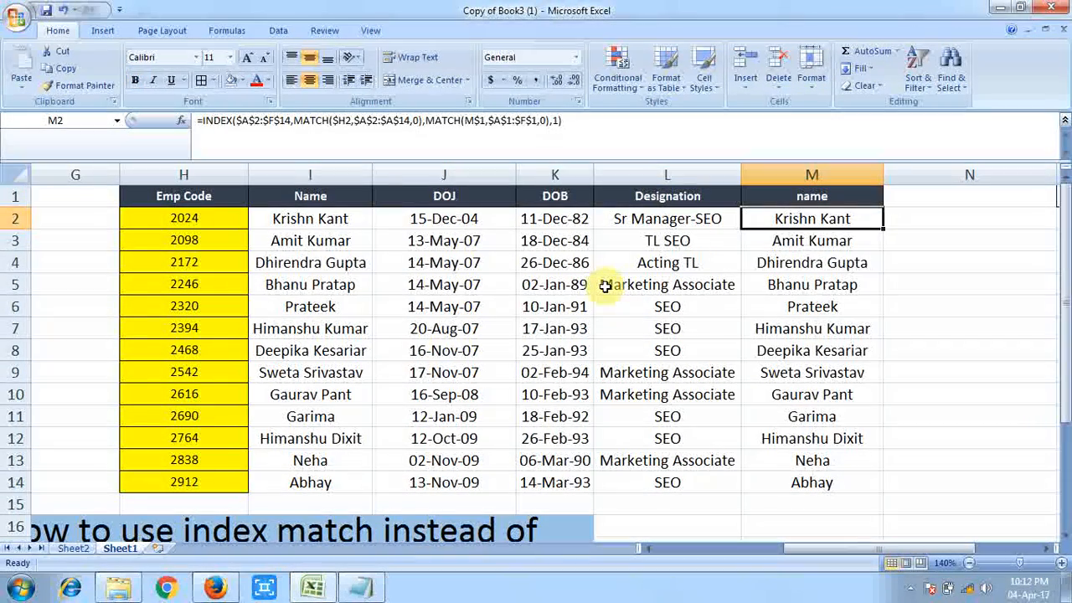
Step: Examine the Designation and name headers of the second table in cells L1 and M1
key(Up)
key(Left)
key(Left)
key(Left)
key(Left)
key(Left)
key(Left)
key(Left)
key(Left)
key(Left)
key(Left)
key(Left)
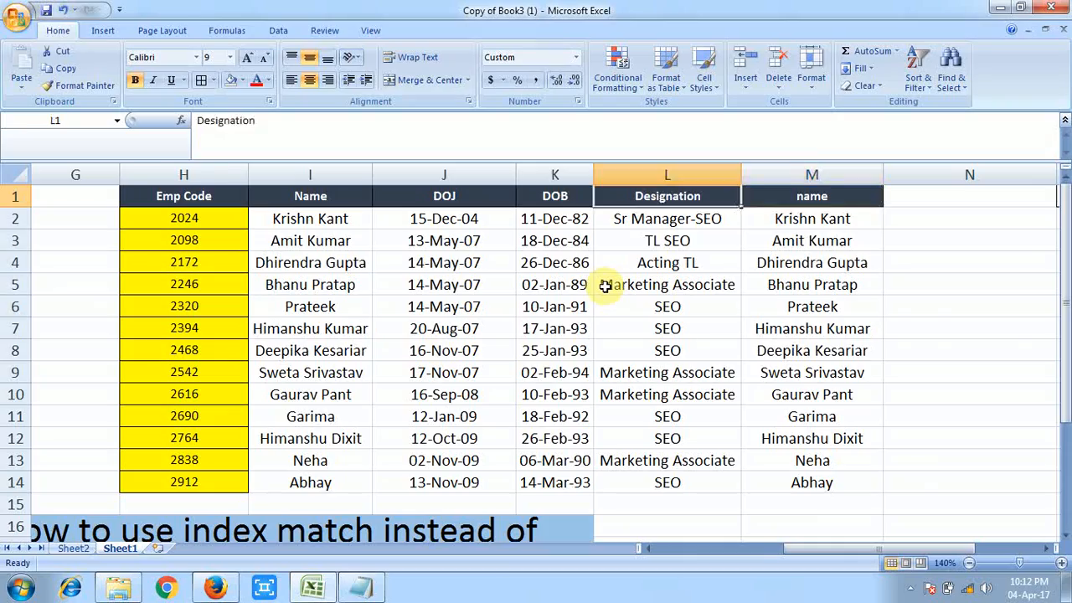
key(Down)
key(Up)
key(Right)
key(Right)
key(Right)
key(Right)
key(Right)
key(Right)
key(Right)
key(Right)
key(Right)
key(Right)
key(Right)
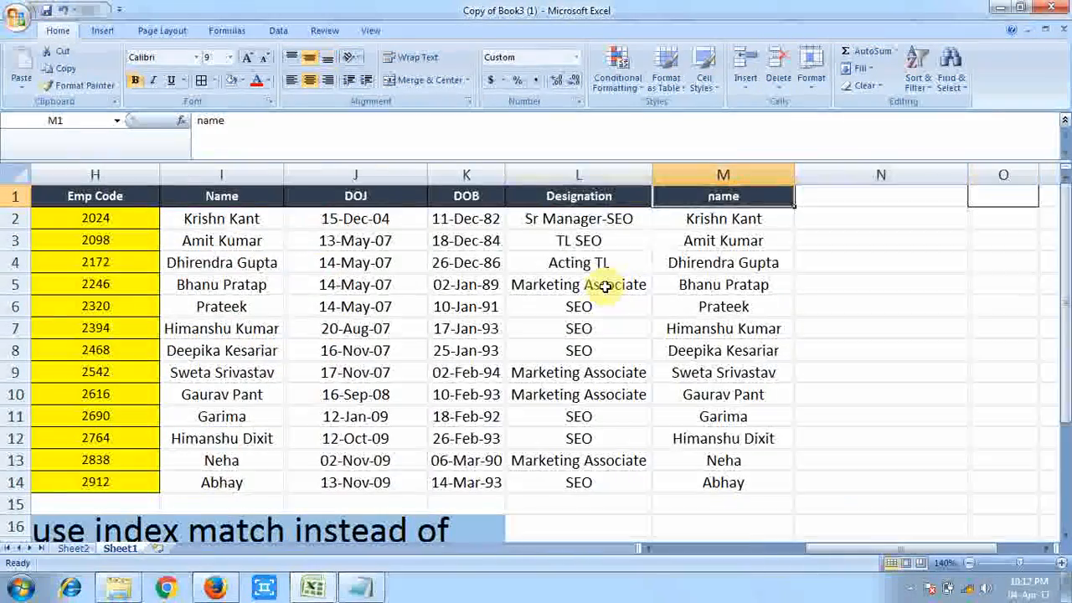
Step: Review the source table's column headers in A1:F1, from Emp Code through Shift
key(Left)
key(Left)
key(Left)
key(Left)
key(Left)
key(Left)
key(Left)
key(Left)
key(Left)
key(Left)
key(Left)
key(Left)
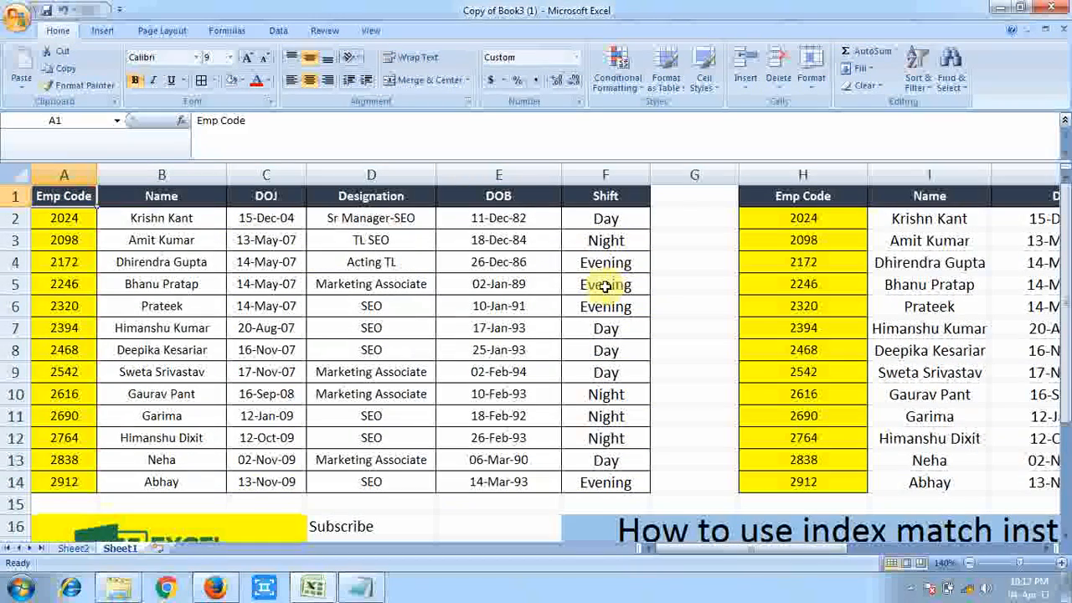
key(Right)
key(Right)
key(Right)
key(Right)
key(Right)
key(Right)
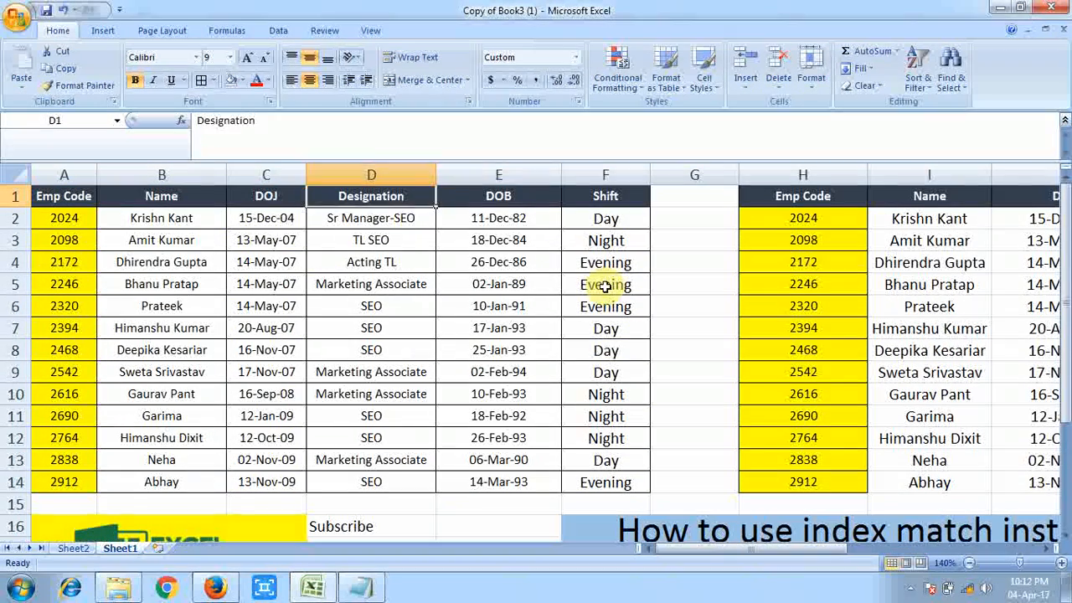
key(Right)
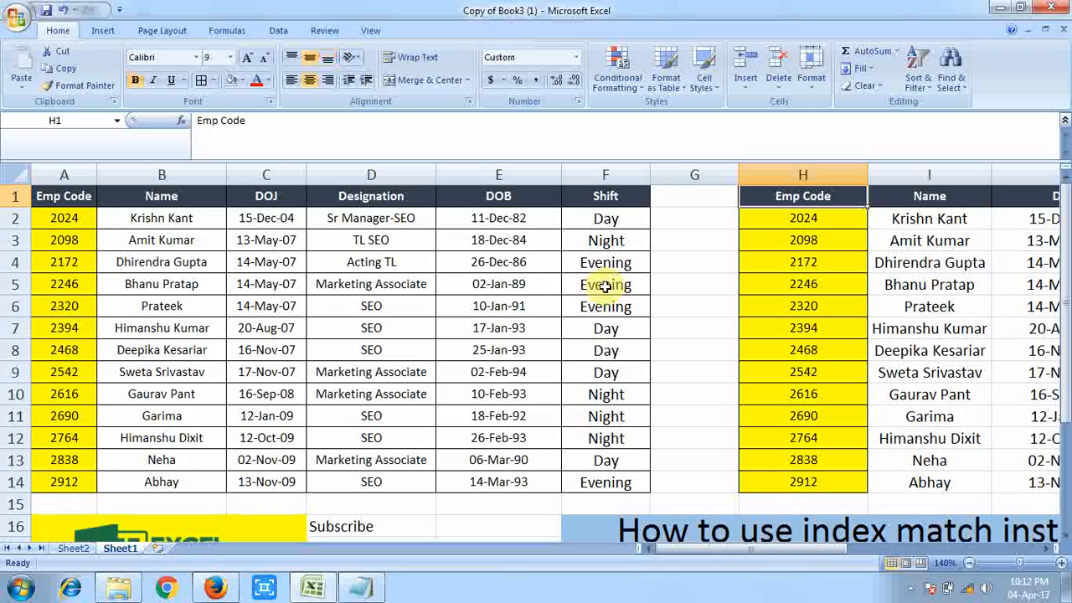
Step: Examine the Emp Code, Name and DOJ headers of the second table in H1:J1
key(Down)
key(Up)
key(Right)
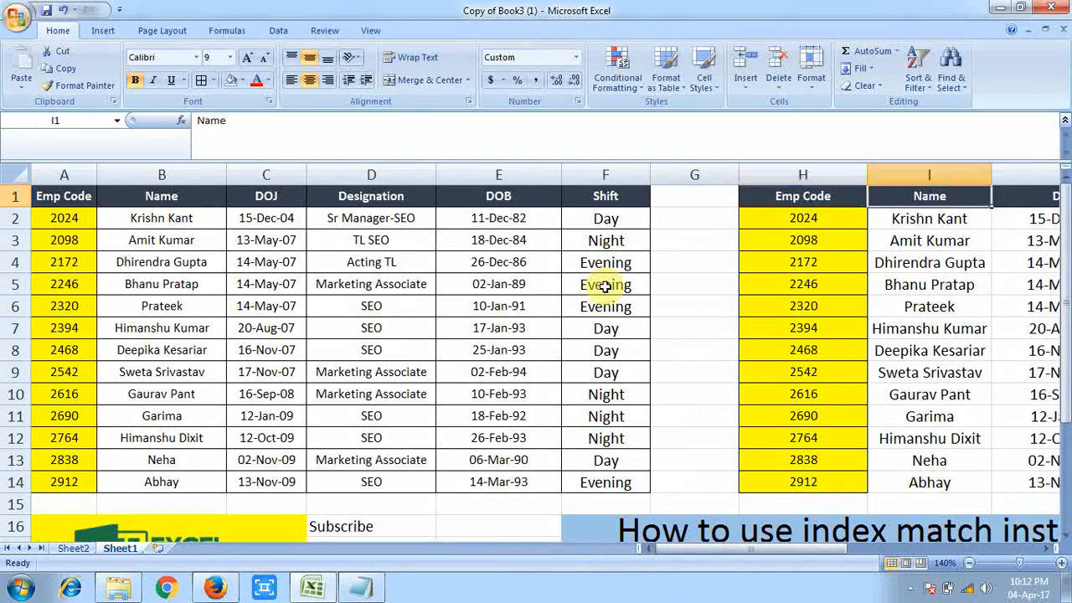
key(Right)
key(Left)
key(Left)
key(Left)
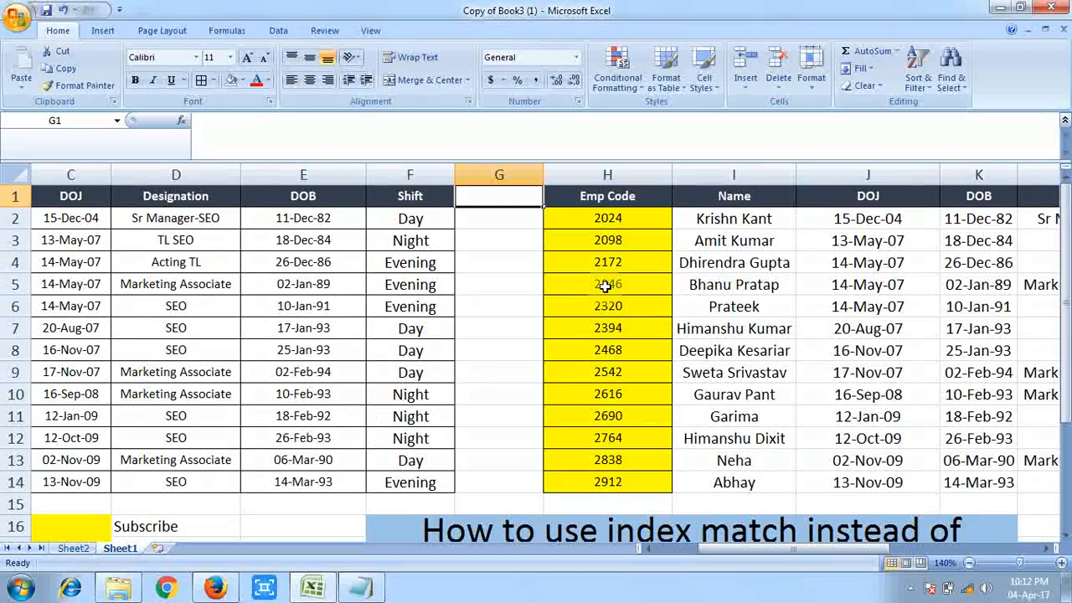
key(Right)
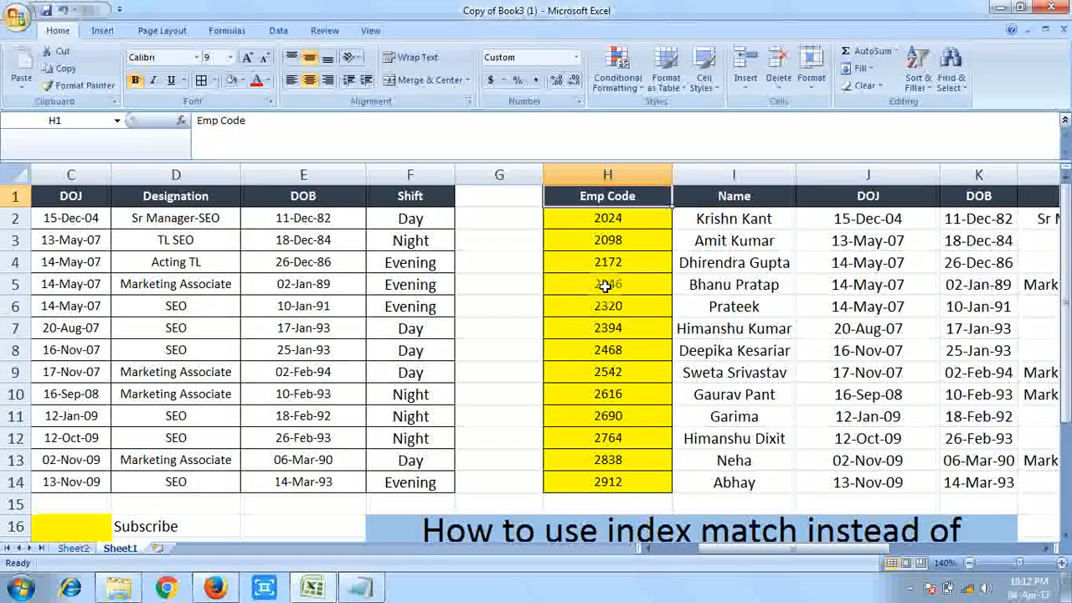
key(Right)
key(Right)
key(Left)
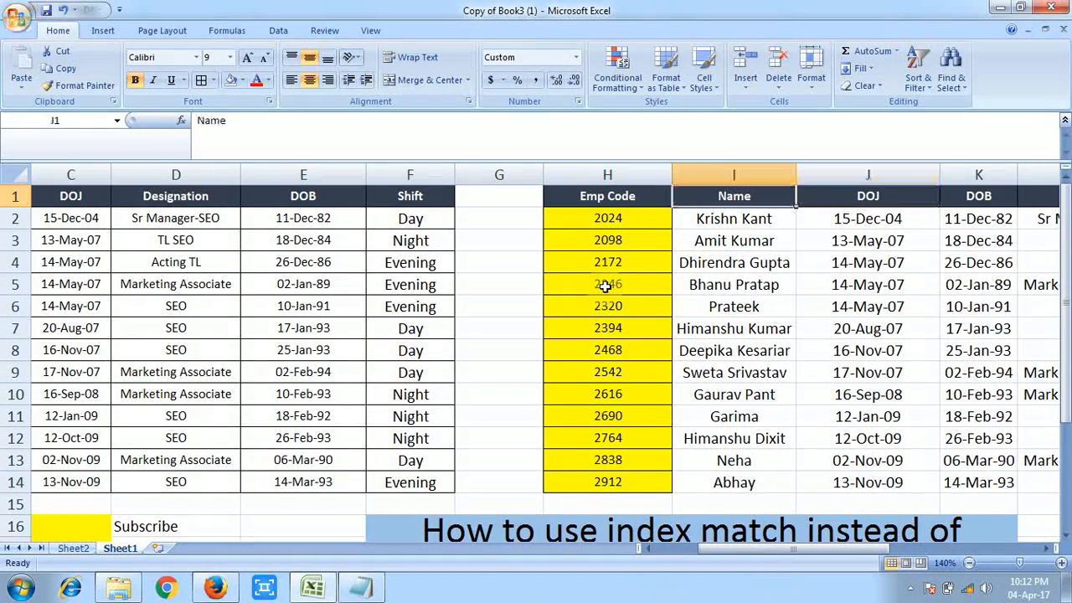
key(Right)
key(Right)
key(Left)
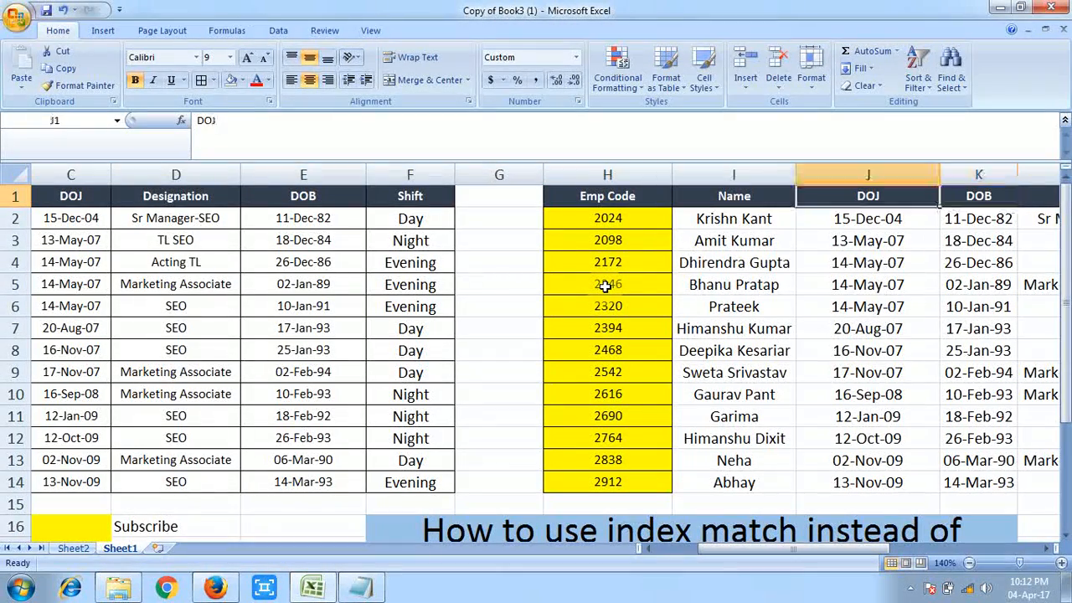
Step: Undo the header change in cell M1 of the second table
key(Right)
key(Right)
key(Right)
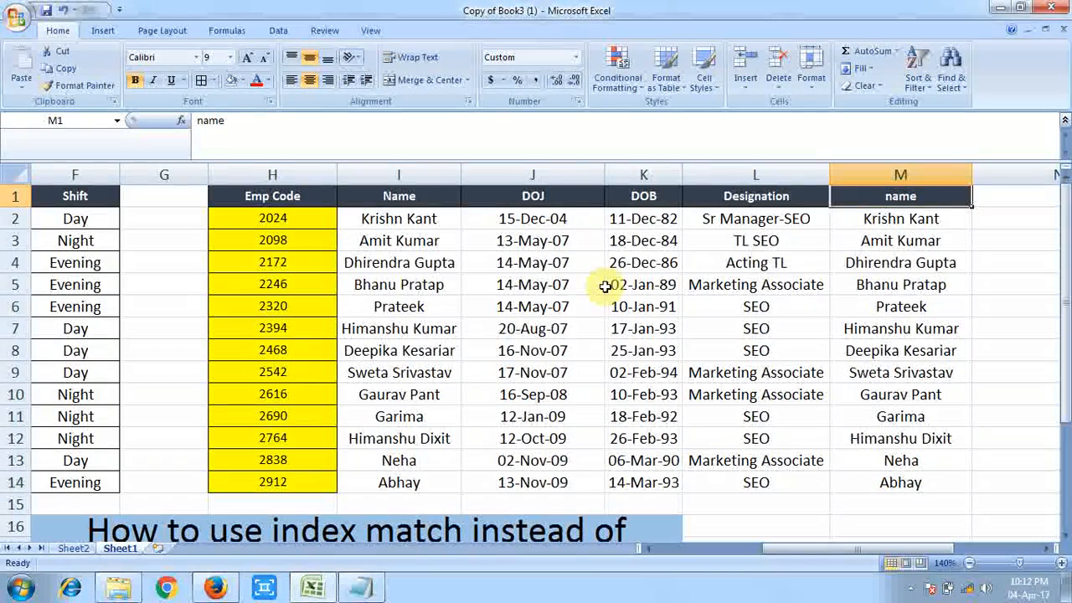
key(ctrl+z)
Step: Clear all lookup formulas from I2:M14 of the second table, keeping the headers and Emp Codes
key(Left)
key(Left)
key(Left)
key(Left)
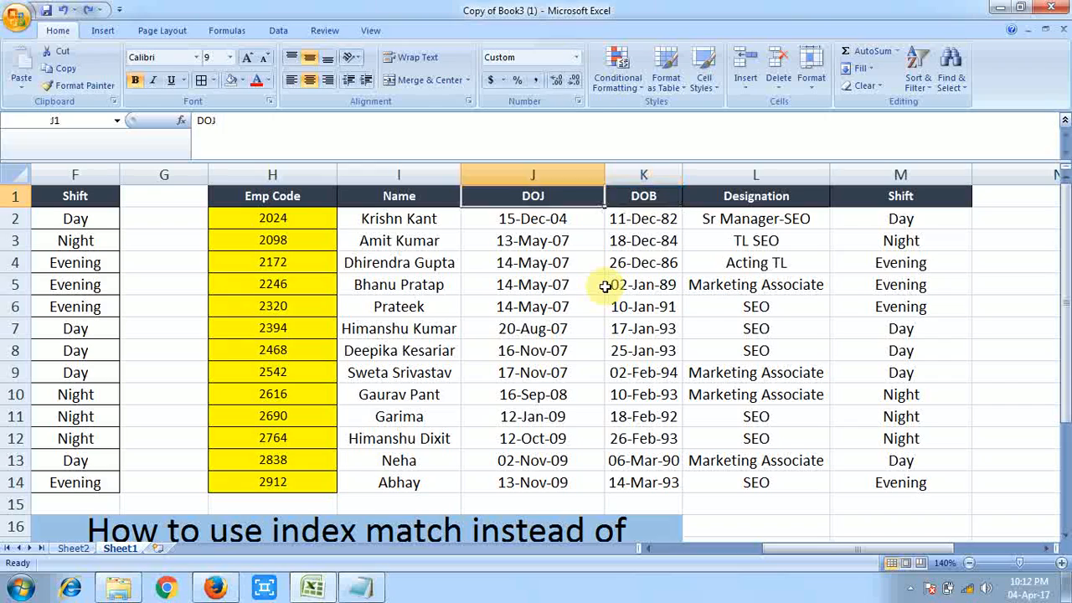
key(Right)
key(Left)
key(Left)
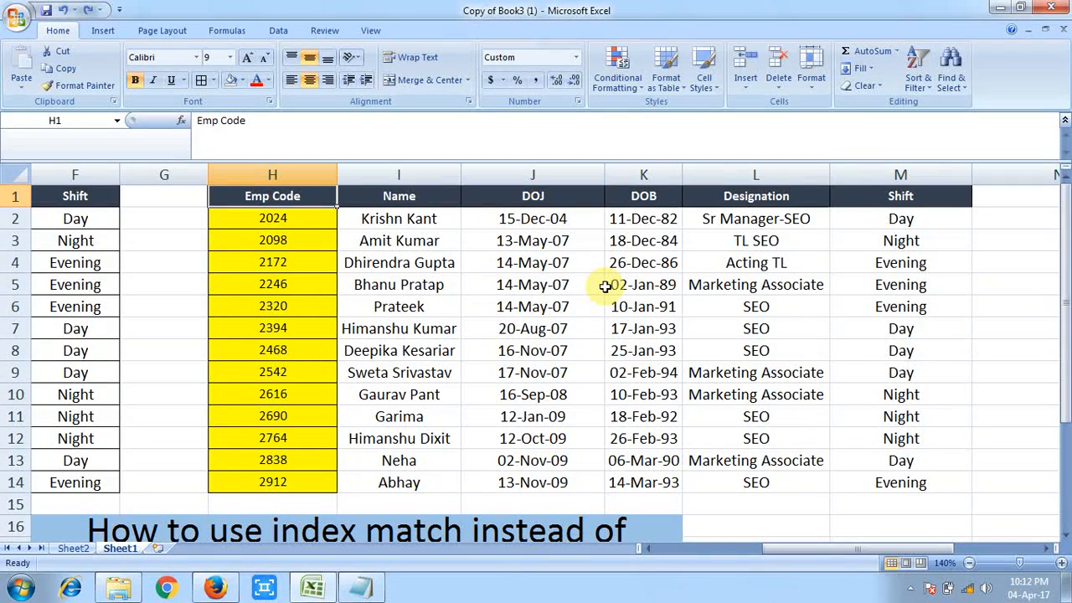
key(Right)
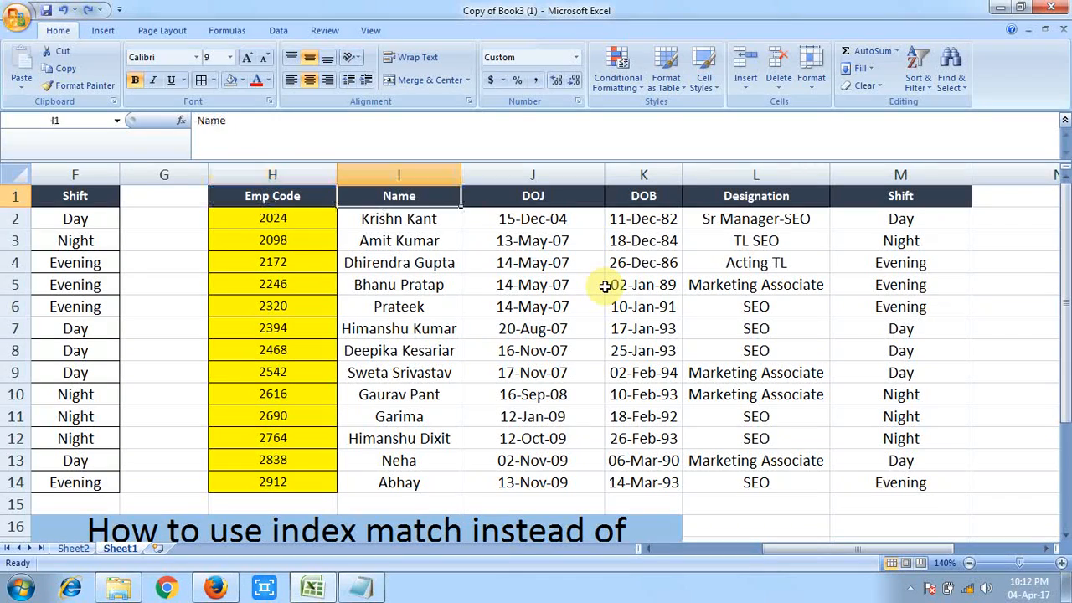
key(Down)
key(ctrl+shift+Down)
key(ctrl+shift+Right)
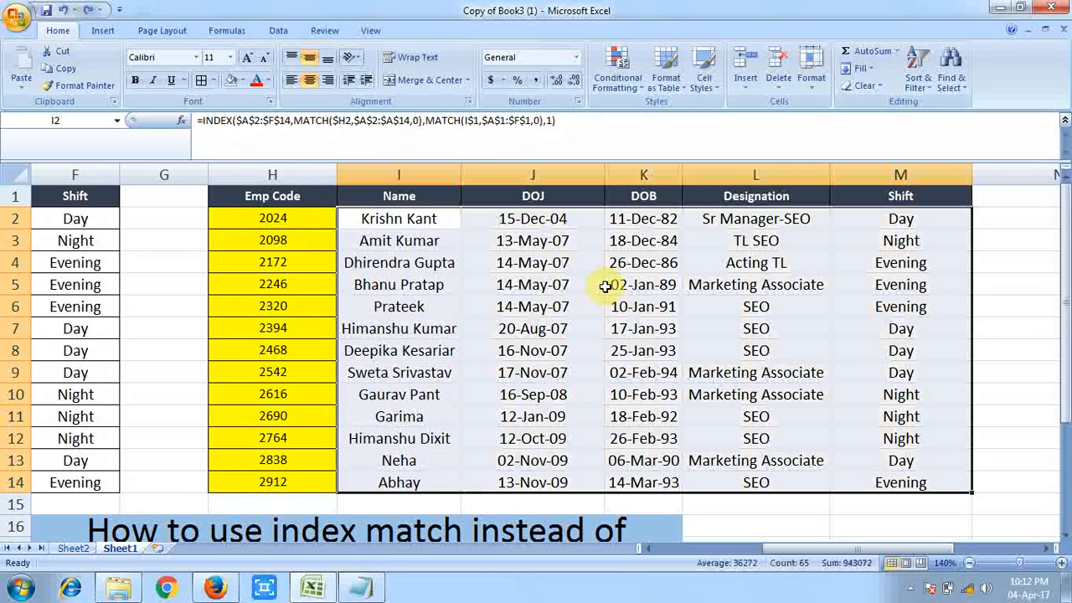
key(Delete)
key(Right)
key(Left)
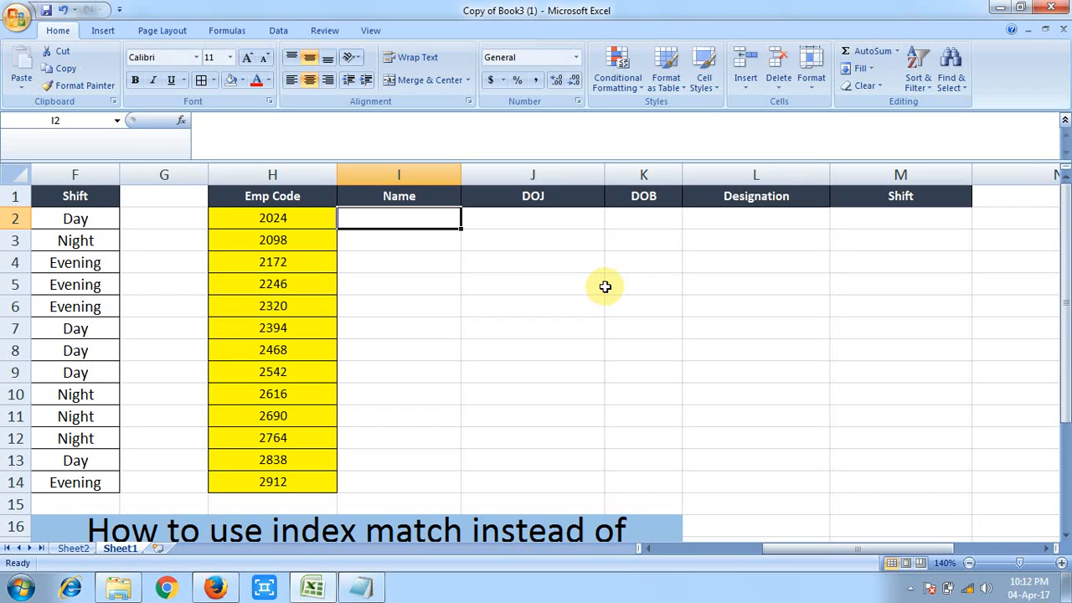
Step: Start an INDEX formula in cell I2 with the source data A2:F14 as its array
text(=)
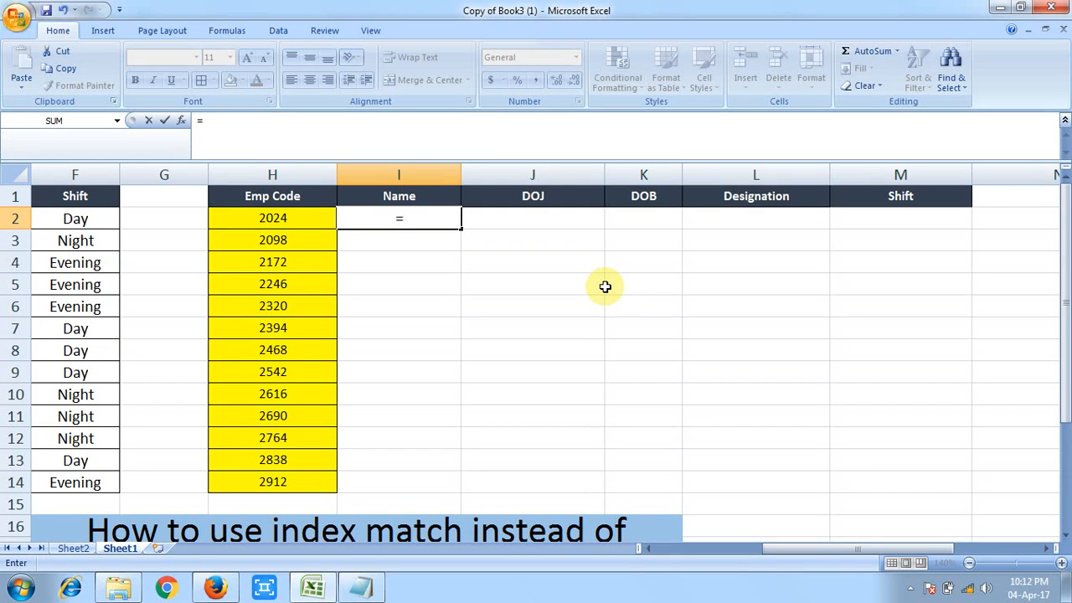
text(inde)
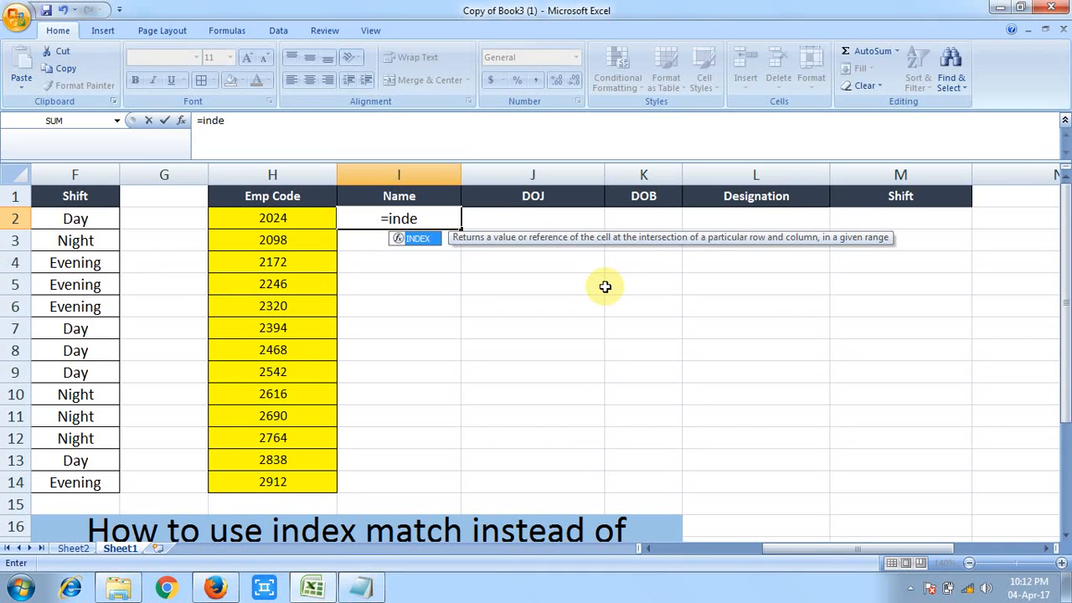
key(Tab)
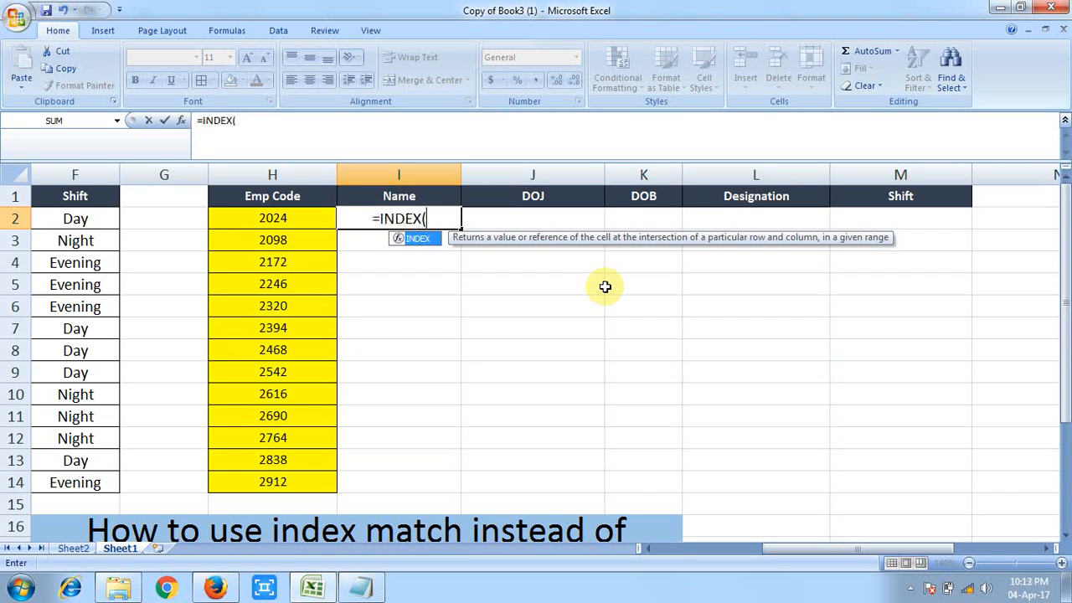
key(Left)
key(Home)
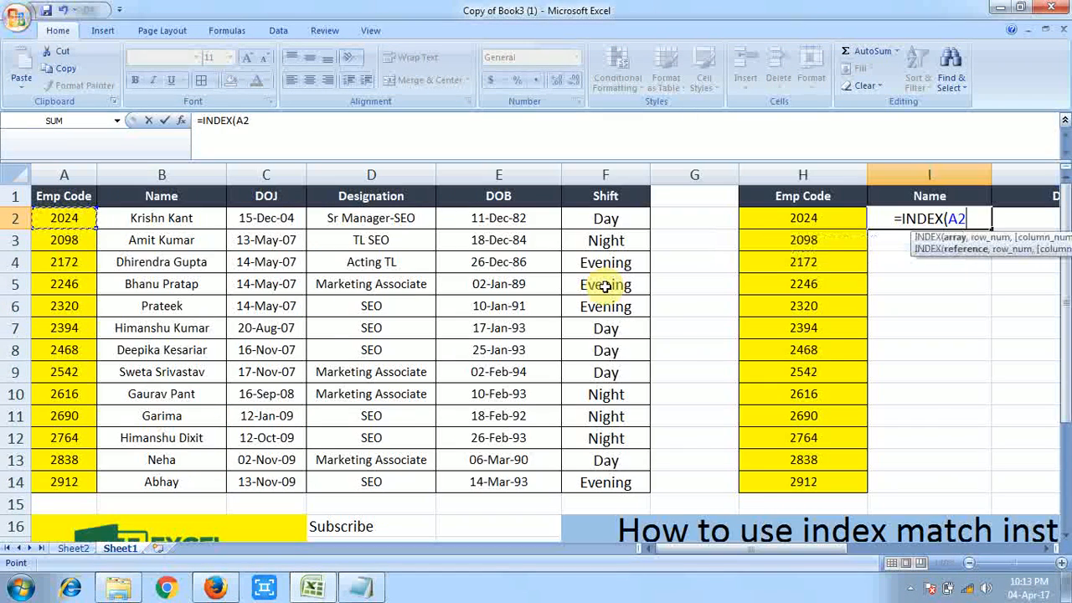
key(Right)
key(Left)
key(shift+Down)
key(shift+Down)
key(shift+Down)
key(shift+Down)
key(shift+Down)
key(shift+Down)
key(shift+Down)
key(shift+Down)
key(shift+Down)
key(shift+Down)
key(shift+Down)
key(shift+Down)
key(shift+Right)
key(shift+Right)
key(shift+Right)
key(shift+Right)
key(shift+Right)
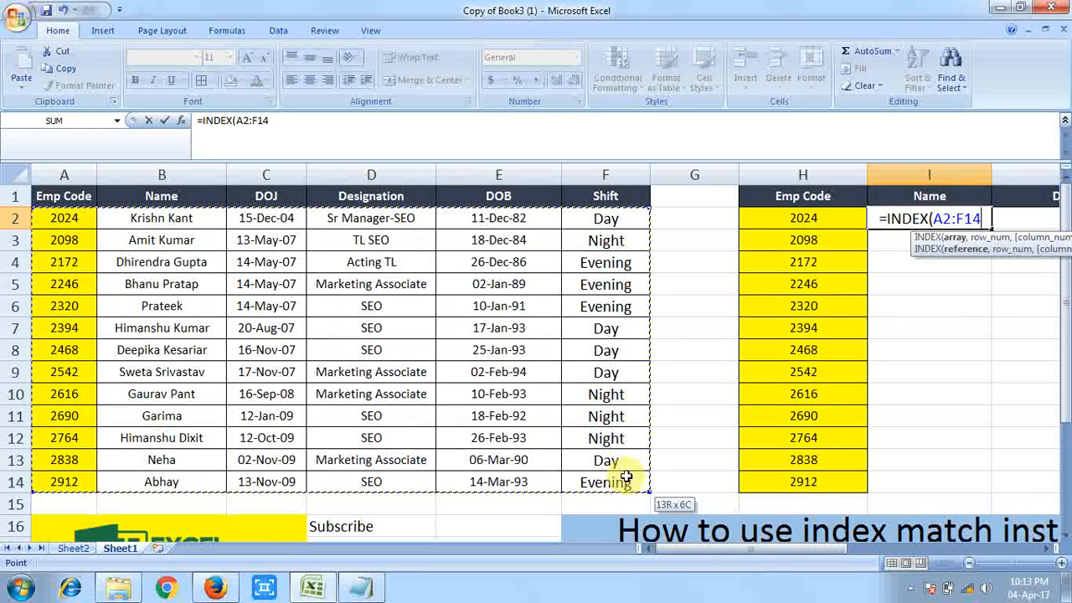
text(,)
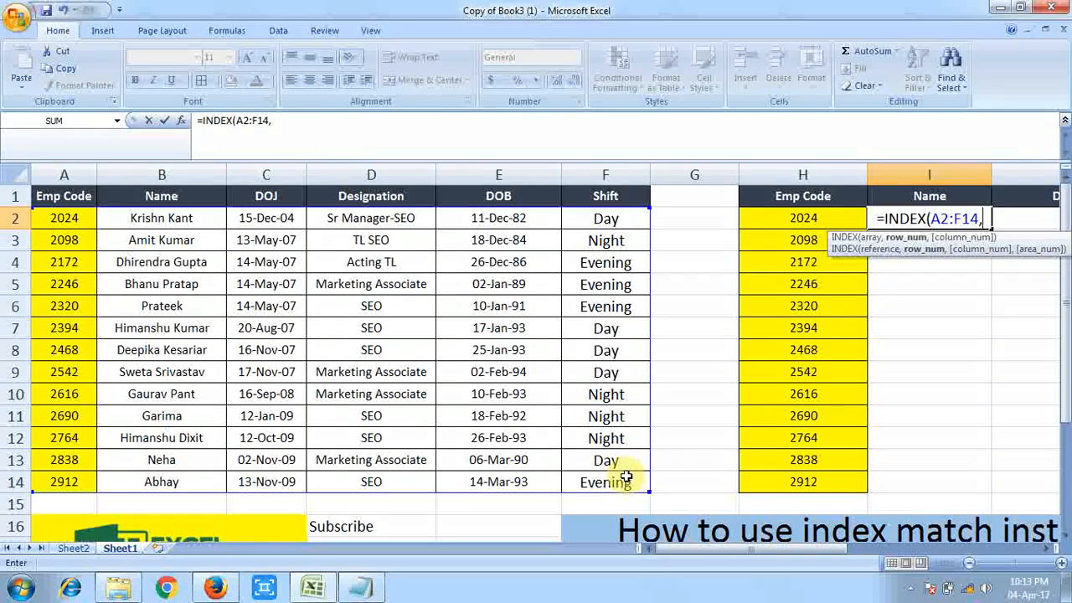
Step: Add MATCH(H2,A2:A14,0) as the INDEX row number to find the Emp Code by exact match
text(mat)
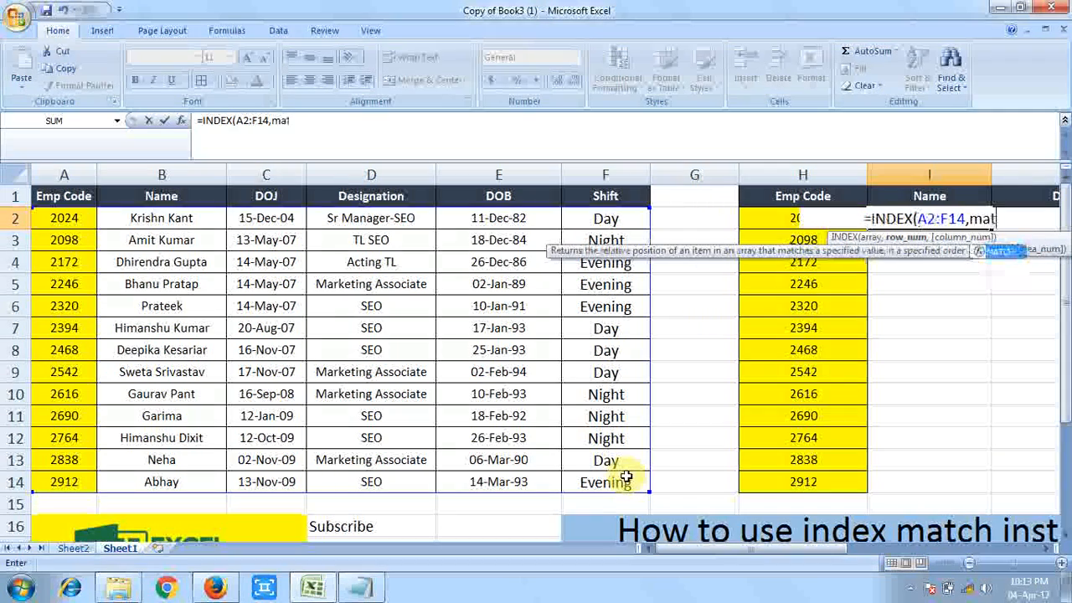
key(Tab)
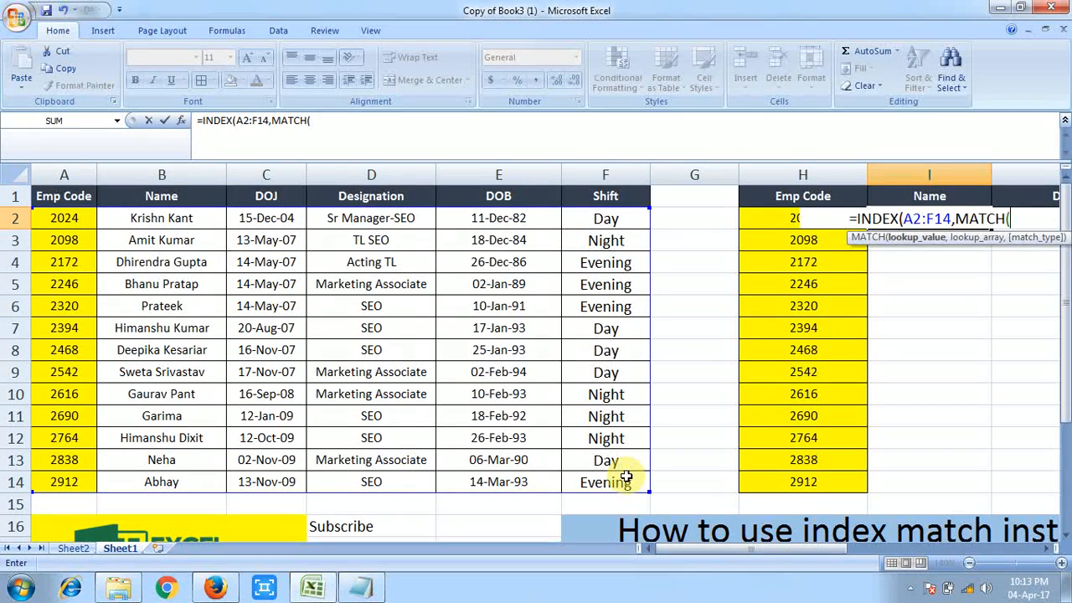
key(Left)
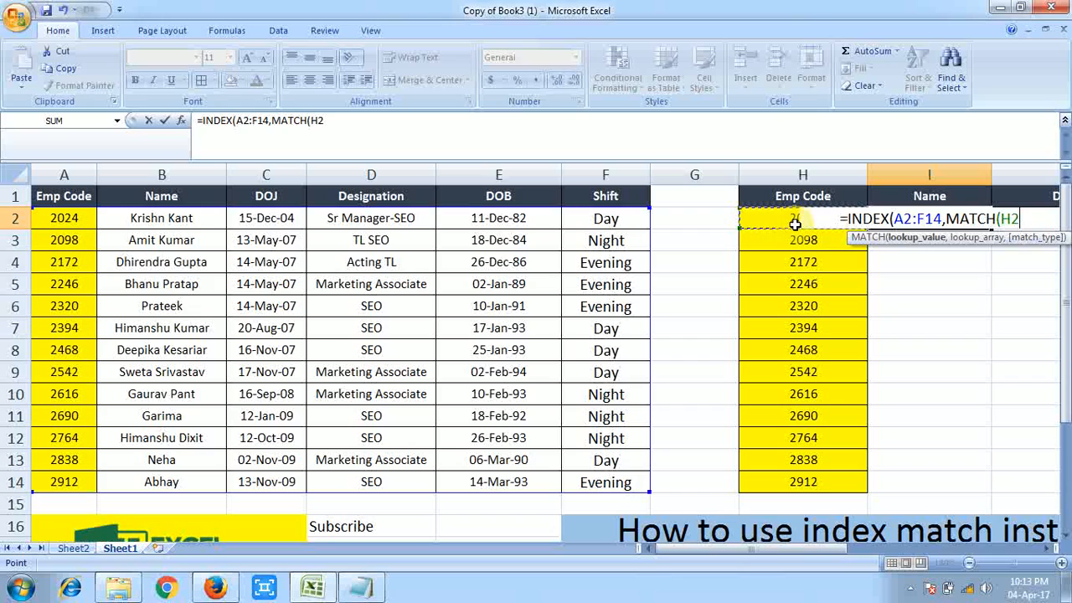
text(,)
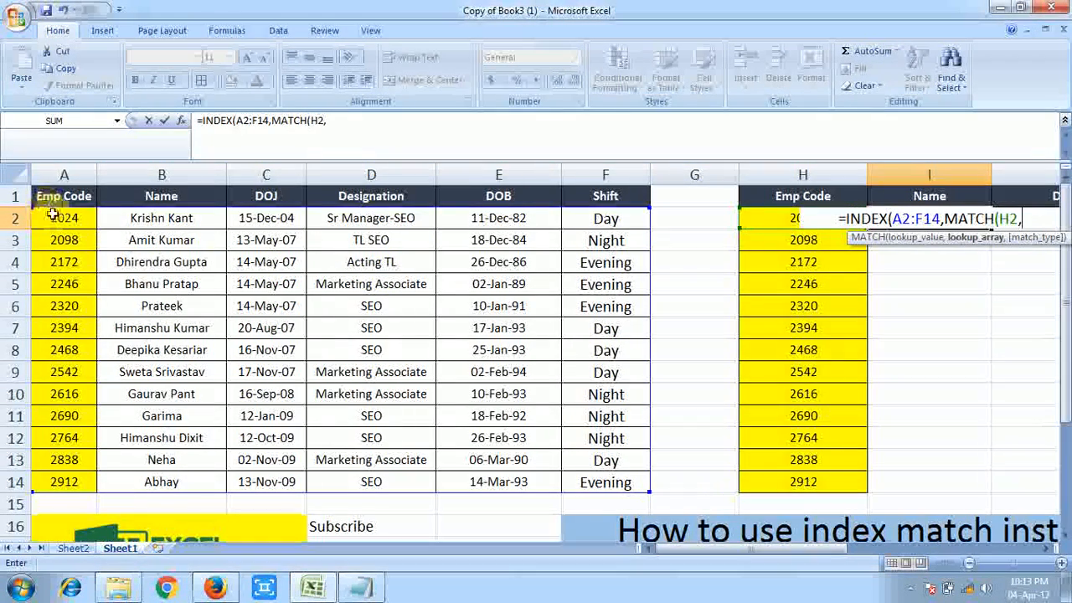
drag(55, 216, 64, 481)
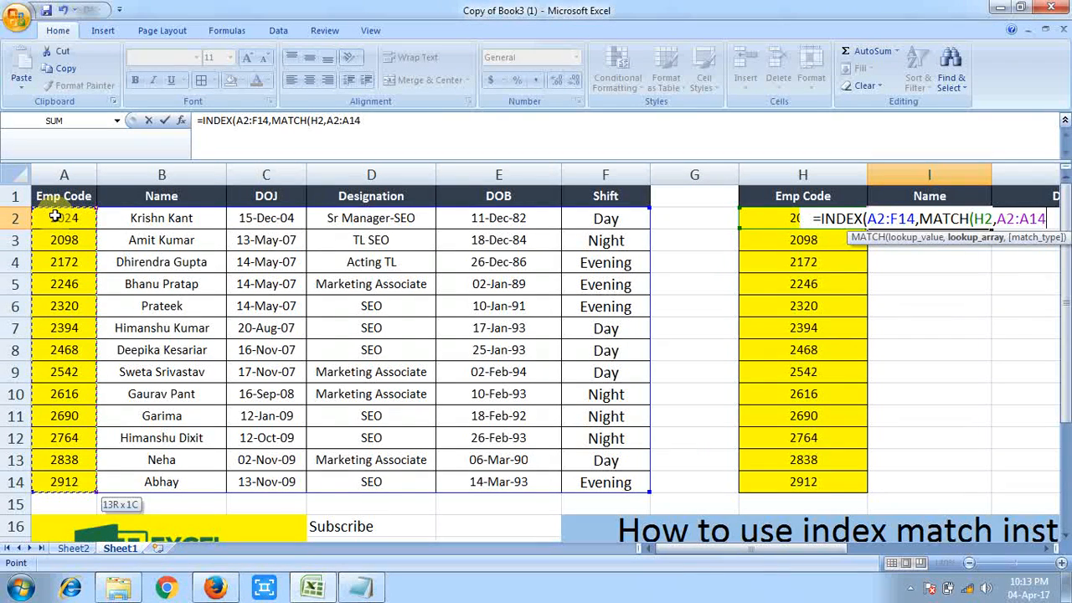
text(,0)
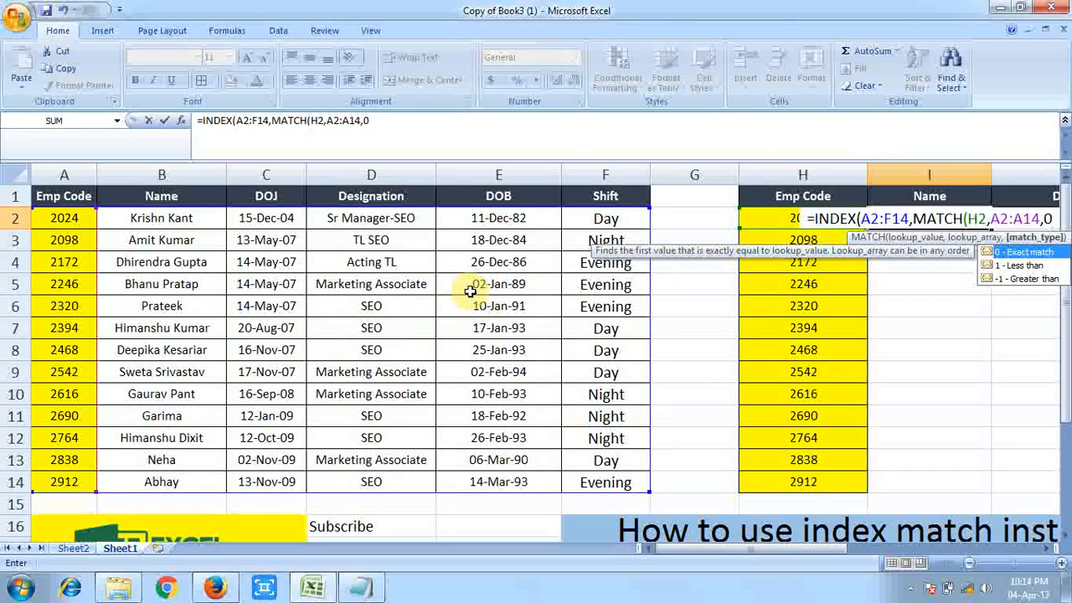
text())
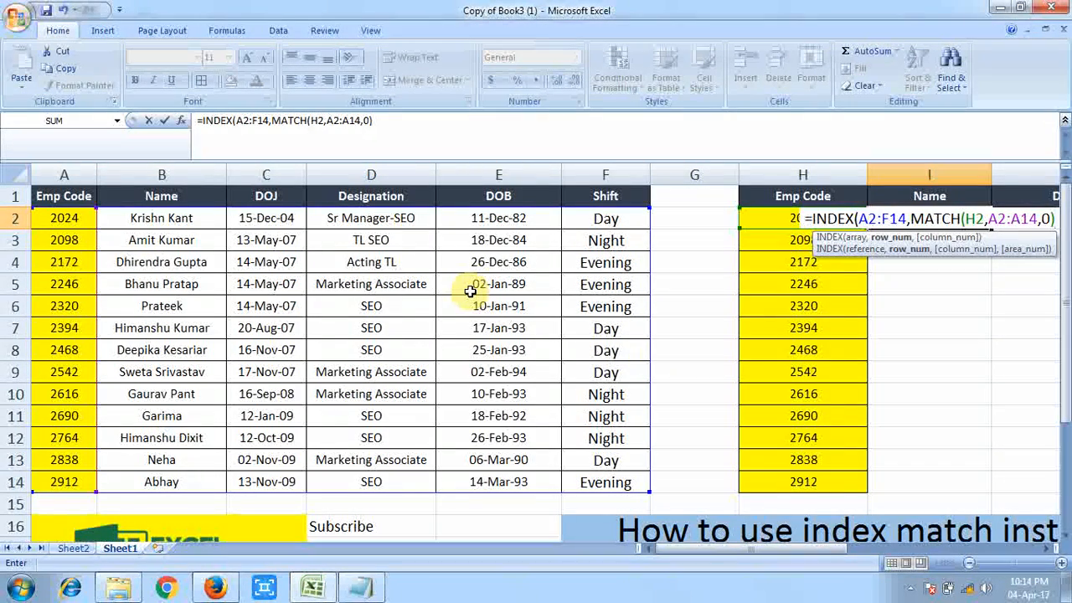
Step: Add MATCH(I1,A1:F1,0) as the INDEX column number to find the column header by exact match
text(,mat)
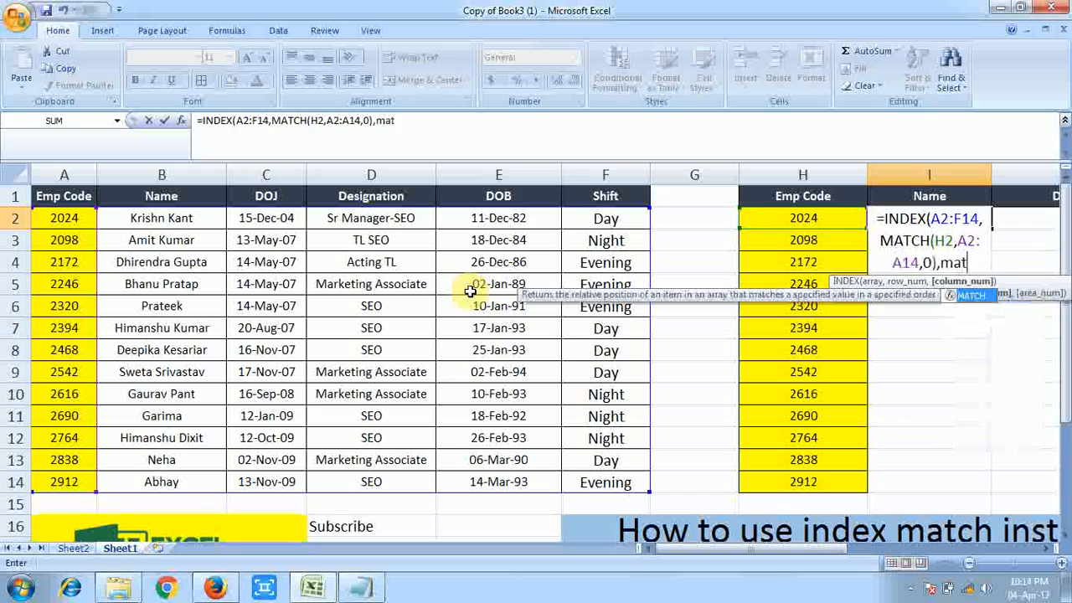
key(Tab)
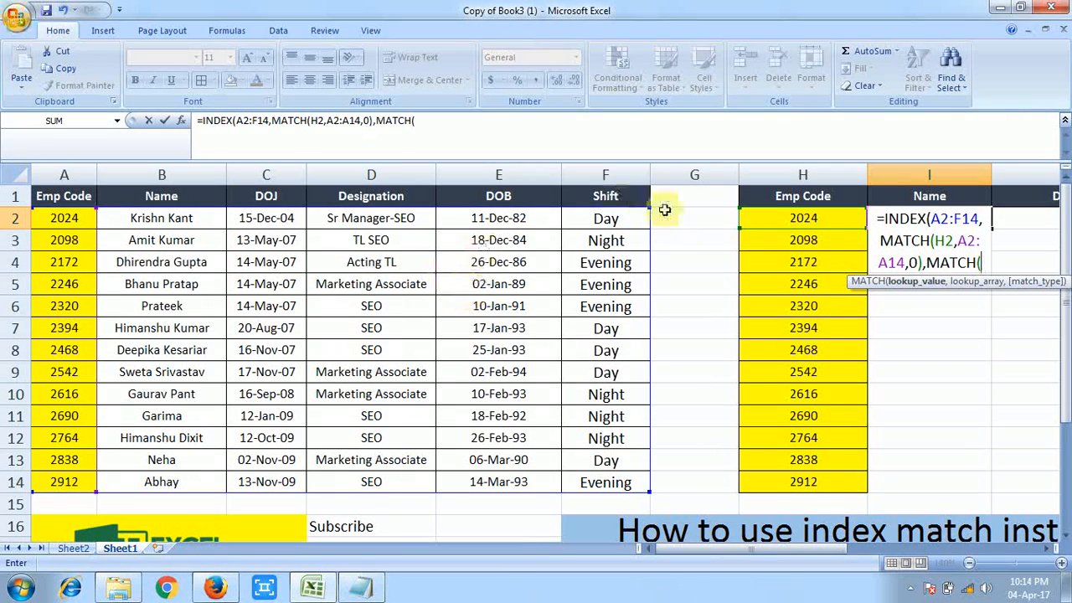
click(932, 197)
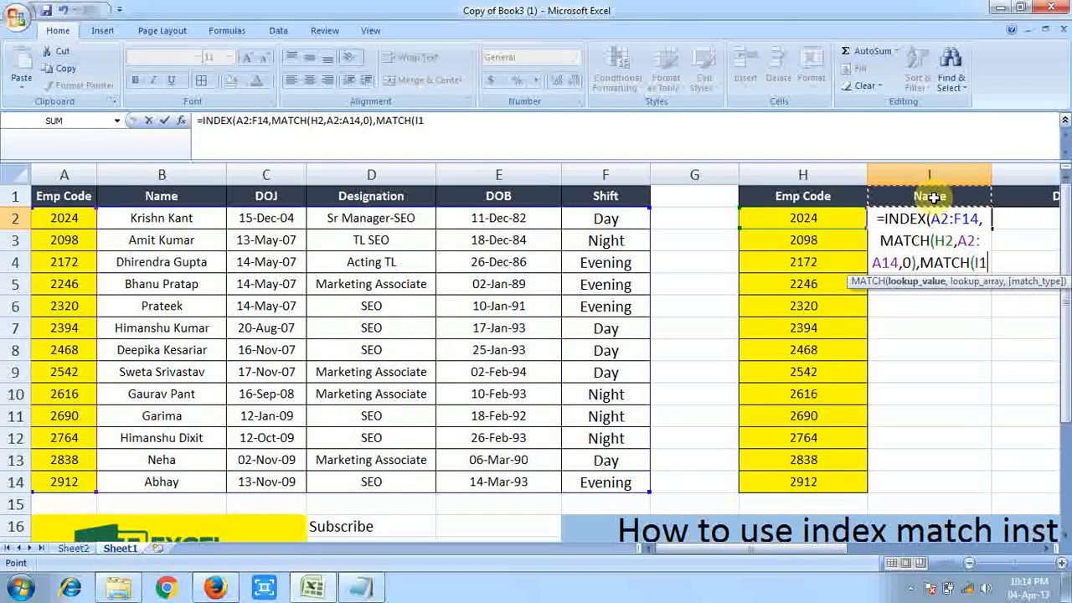
text(,)
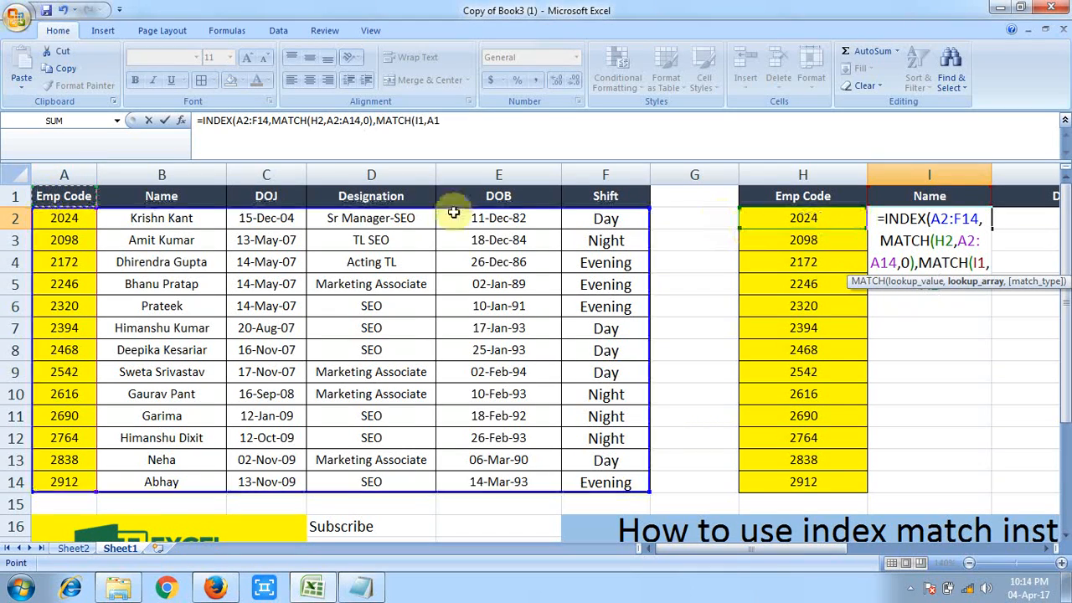
key(ctrl+shift+Right)
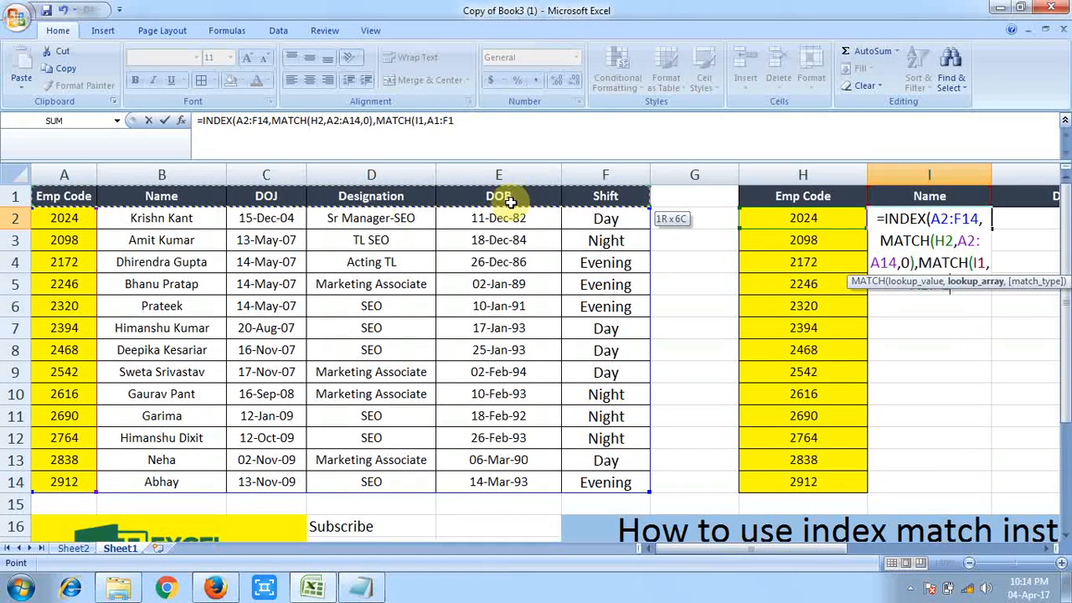
text(,)
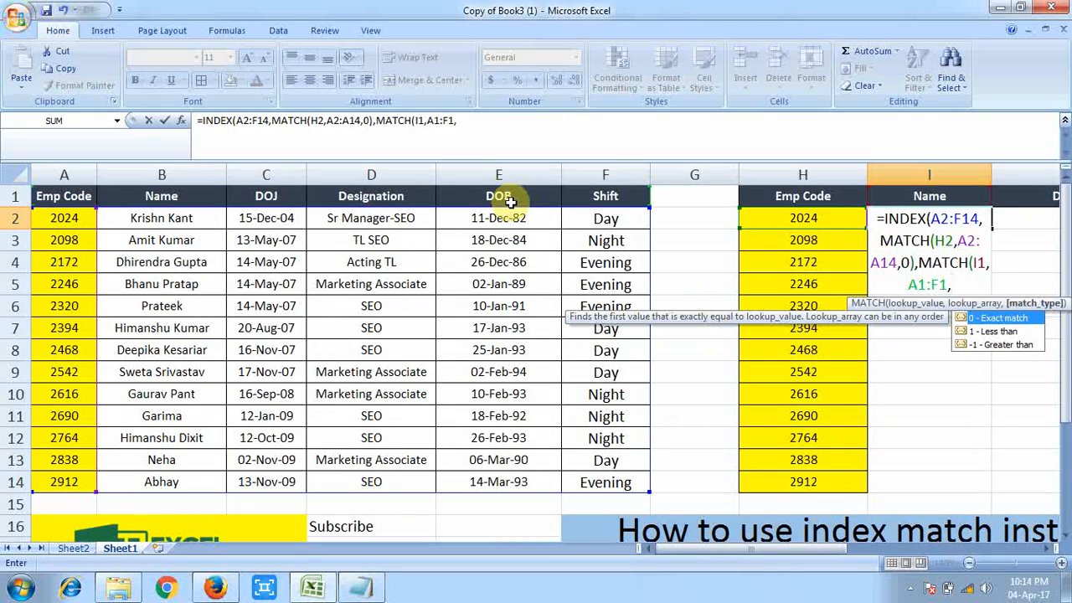
text(0))
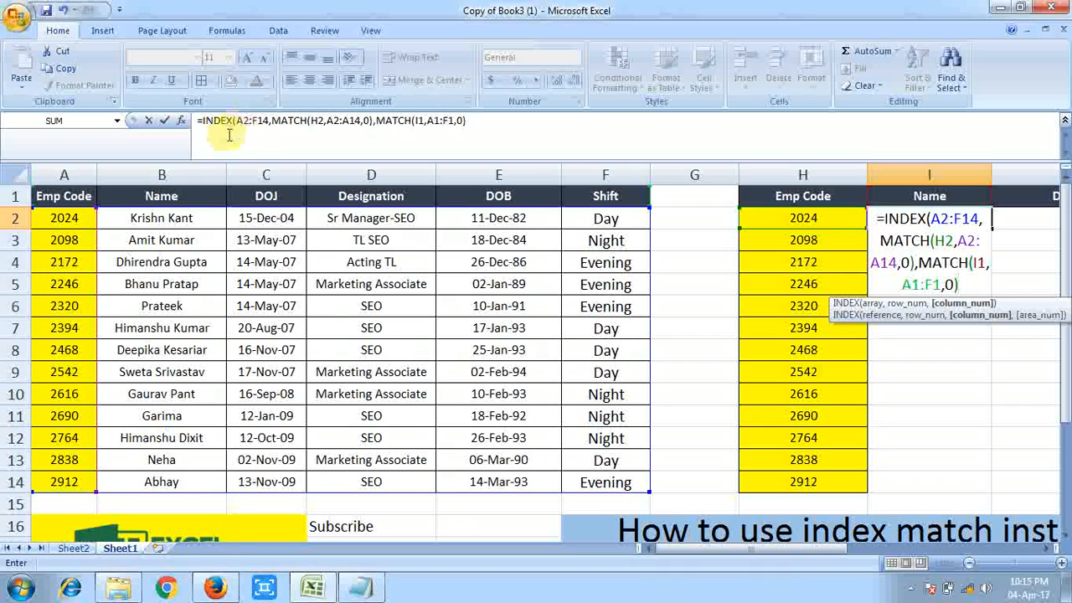
Step: Set the INDEX area number to 1 and complete the formula in cell I2
text(,1)
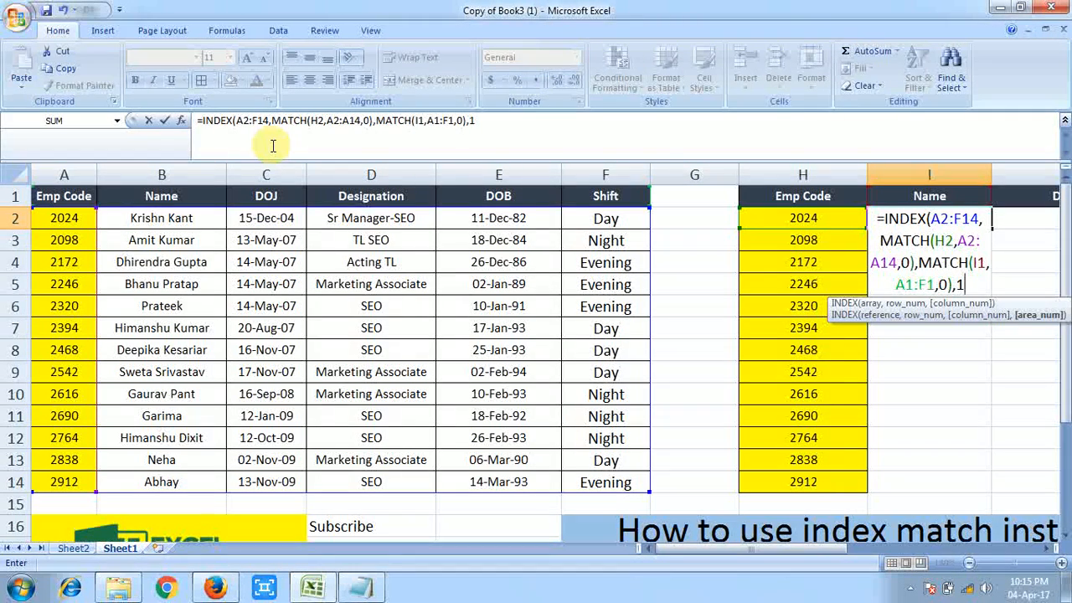
text())
key(Return)
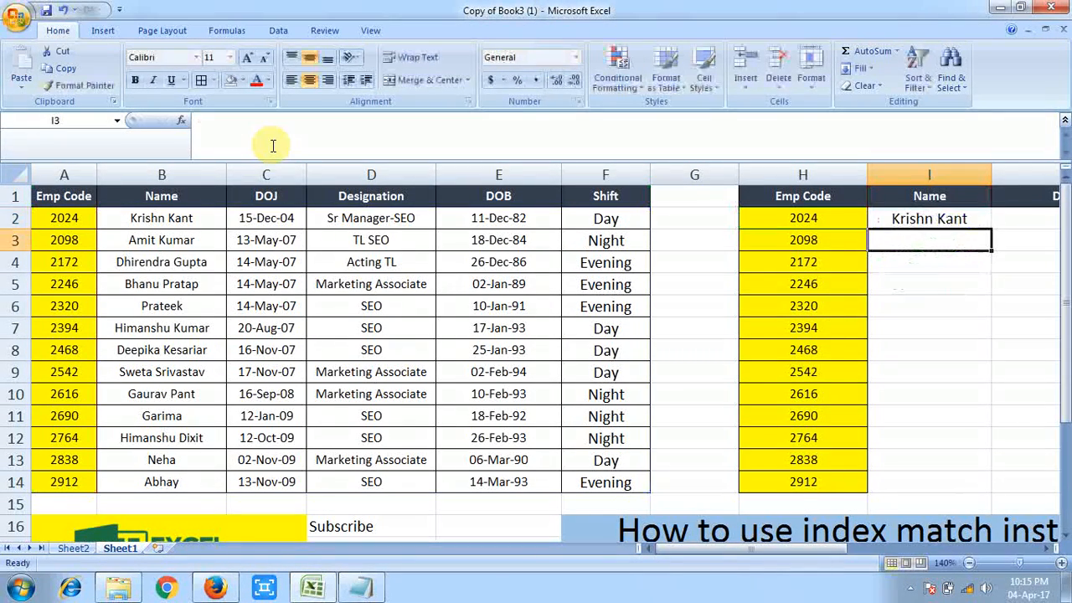
key(Up)
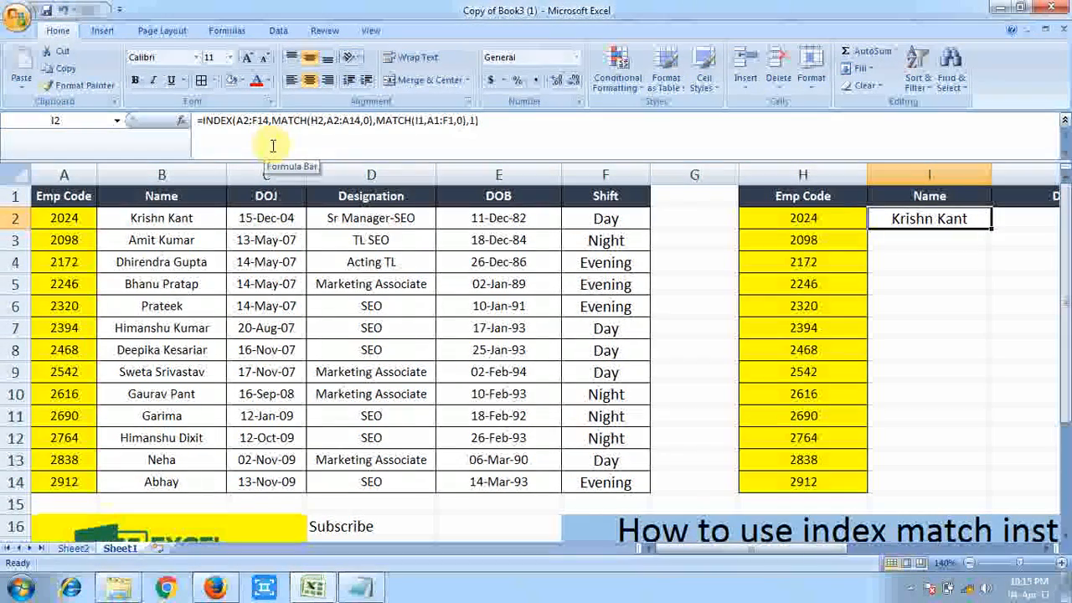
Step: Copy the I2 formula down the Name column to I3:I14
key(Right)
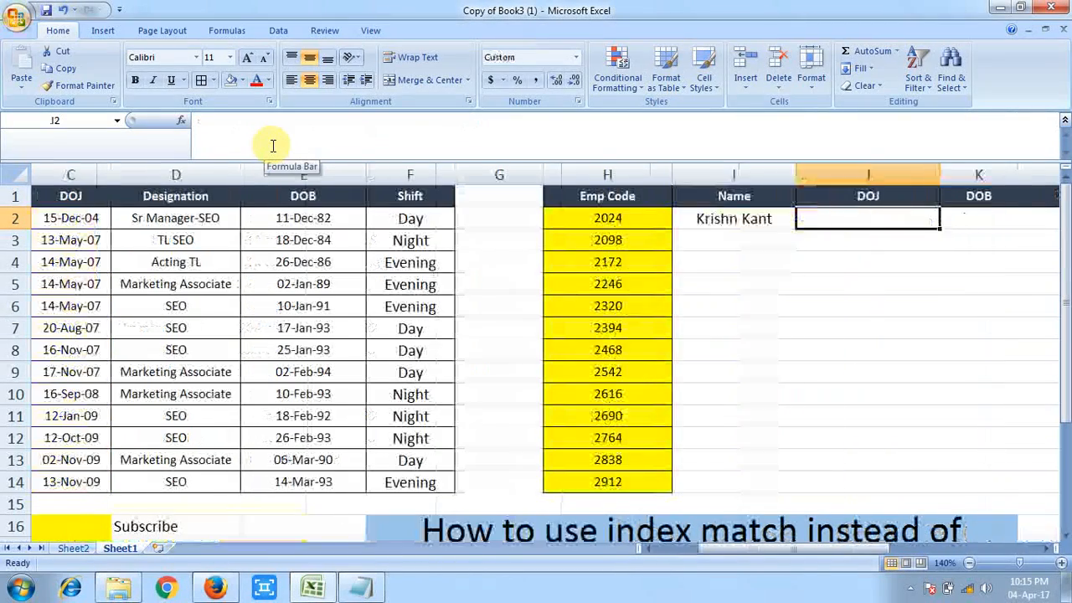
key(Left)
key(ctrl+c)
key(Down)
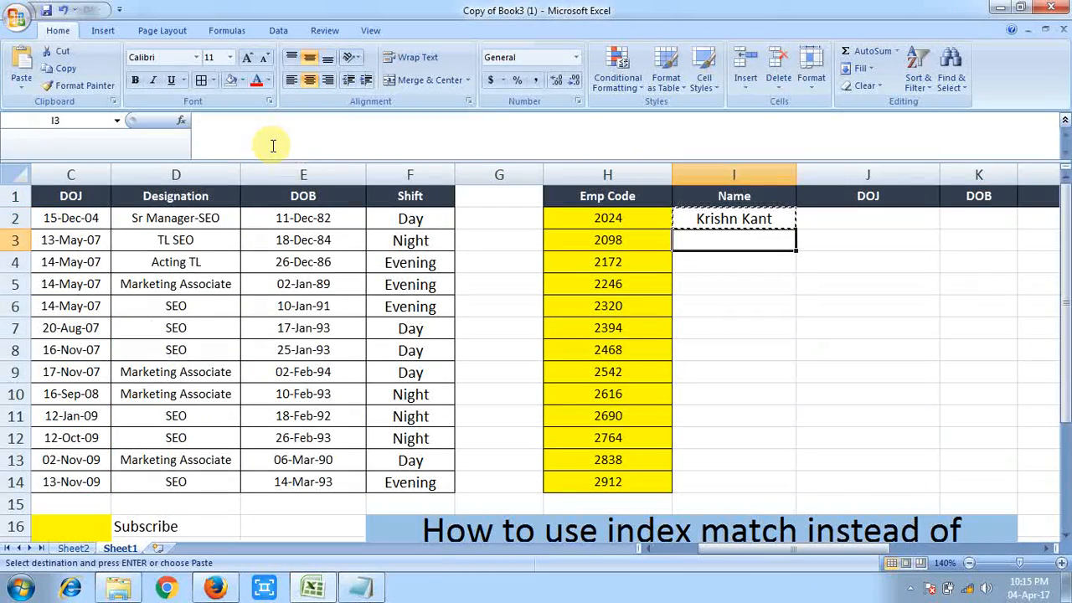
key(shift+Down)
key(shift+Down)
key(shift+Down)
key(shift+Down)
key(shift+Down)
key(shift+Down)
key(shift+Down)
key(shift+Down)
key(shift+Down)
key(shift+Down)
key(shift+Down)
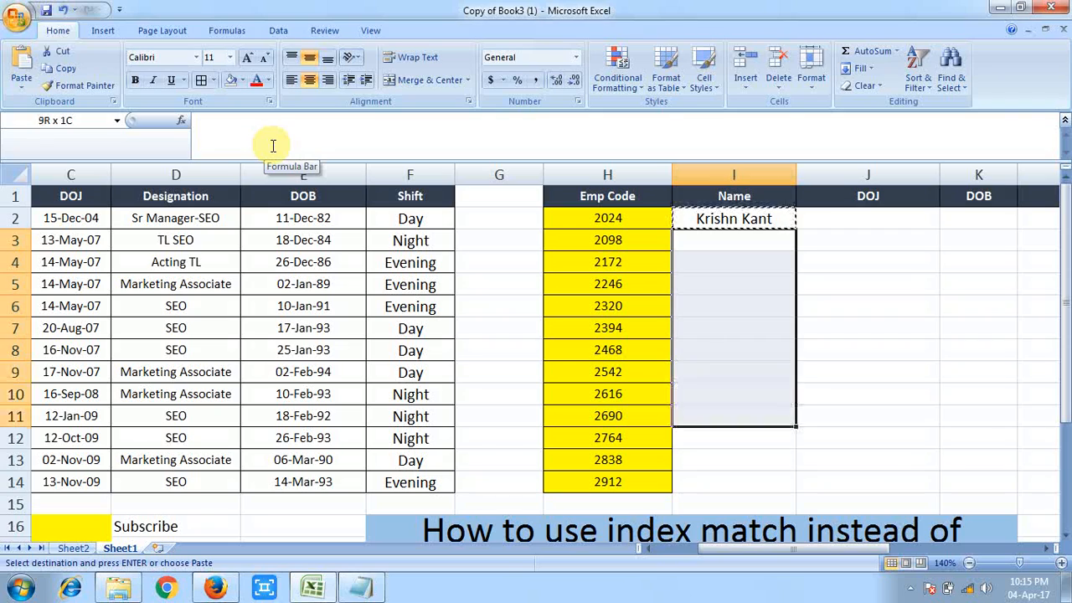
key(ctrl+v)
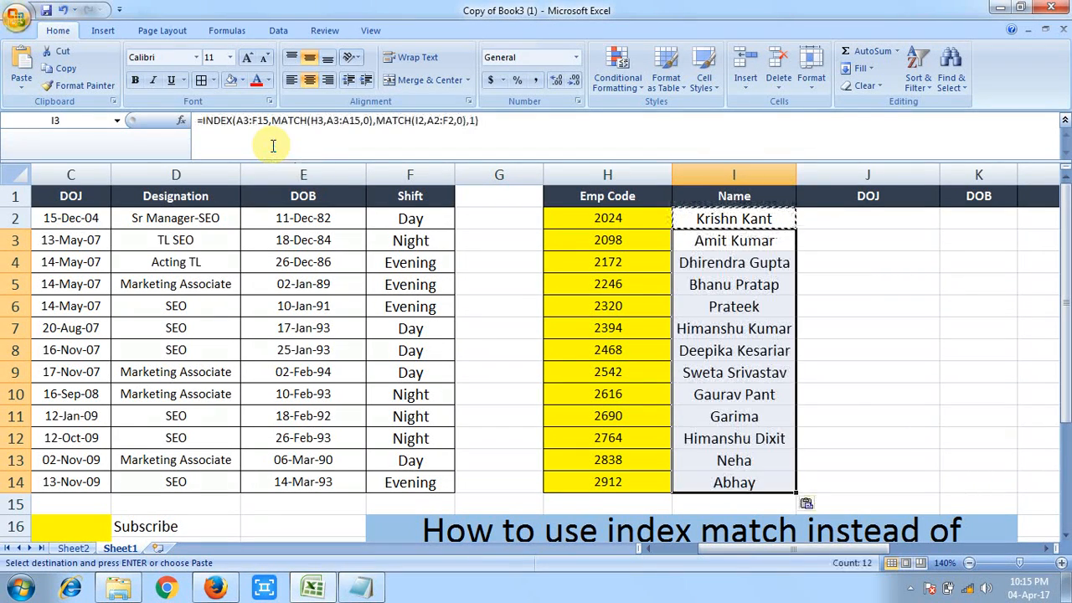
Step: Paste the copied Name formula across the DOJ, DOB, Designation and Shift columns, J2:M14
key(Right)
key(Up)
key(shift+Down)
key(shift+Down)
key(shift+Down)
key(shift+Down)
key(shift+Down)
key(shift+Down)
key(shift+Down)
key(shift+Down)
key(shift+Down)
key(shift+Down)
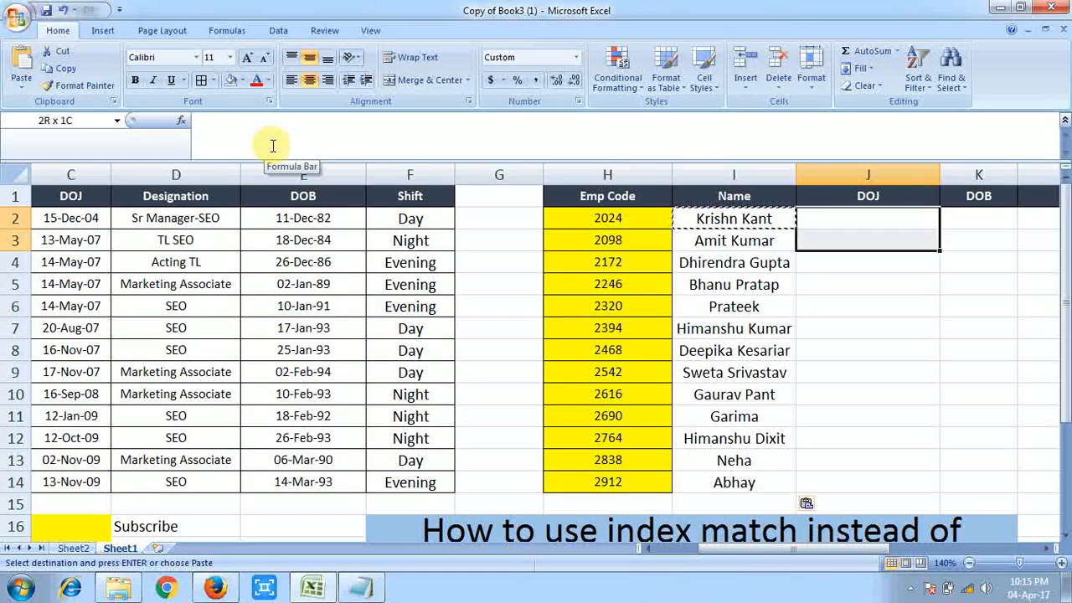
key(shift+Down)
key(shift+Down)
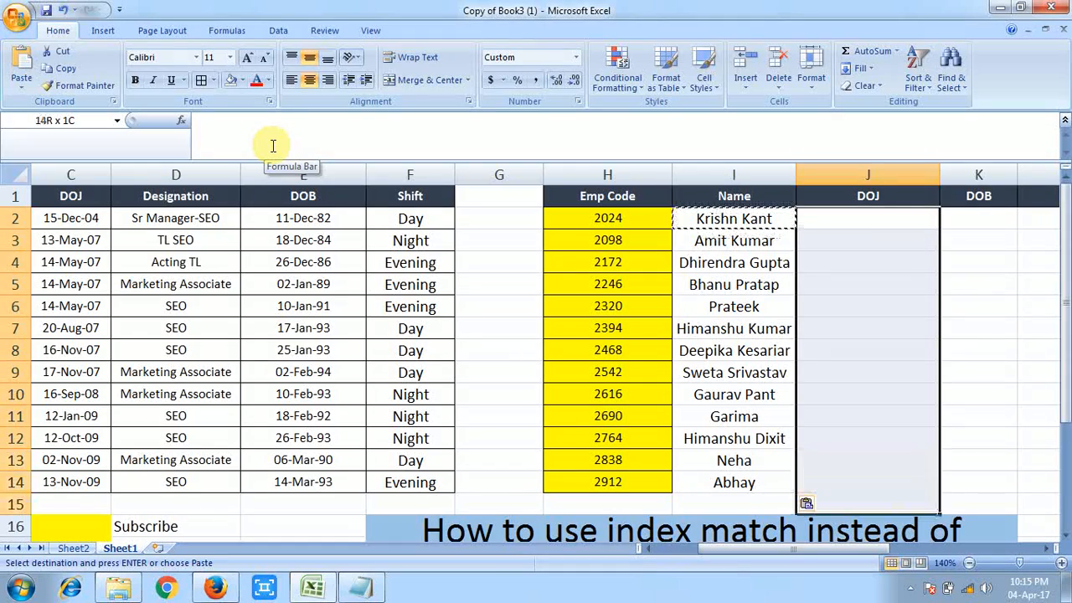
key(shift+Right)
key(shift+Right)
key(shift+Right)
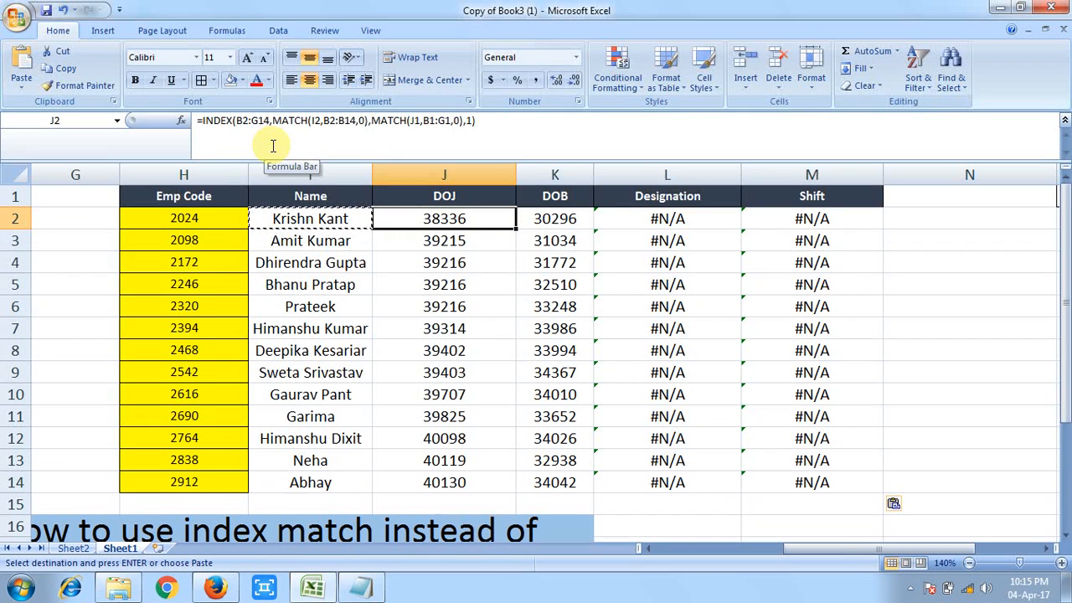
Step: Select the DOJ and DOB results in J2:K14 of the second table
key(Right)
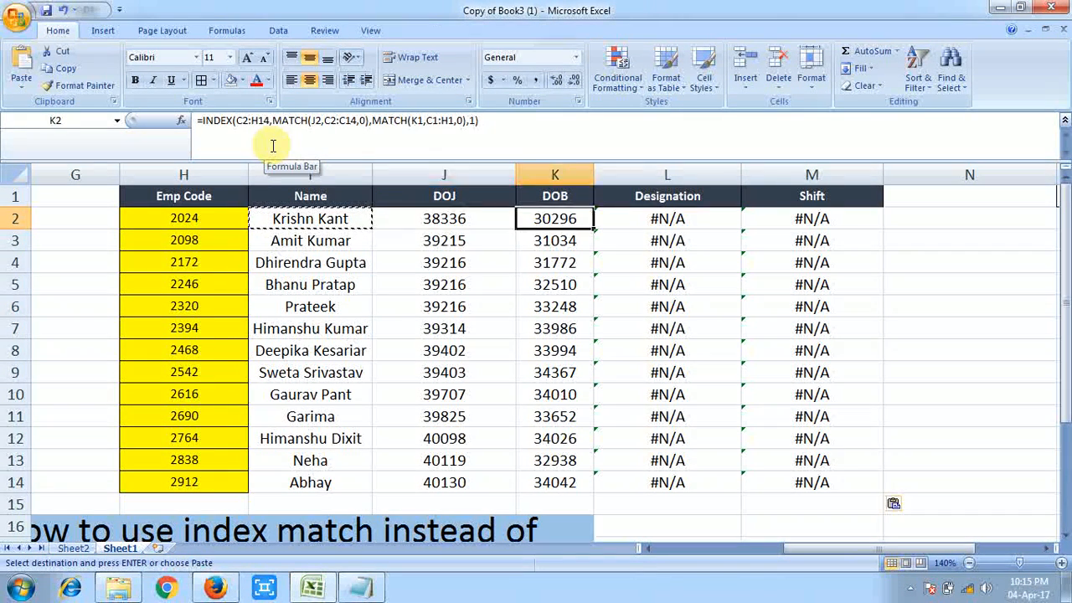
key(Left)
key(ctrl+shift+Down)
key(shift+Right)
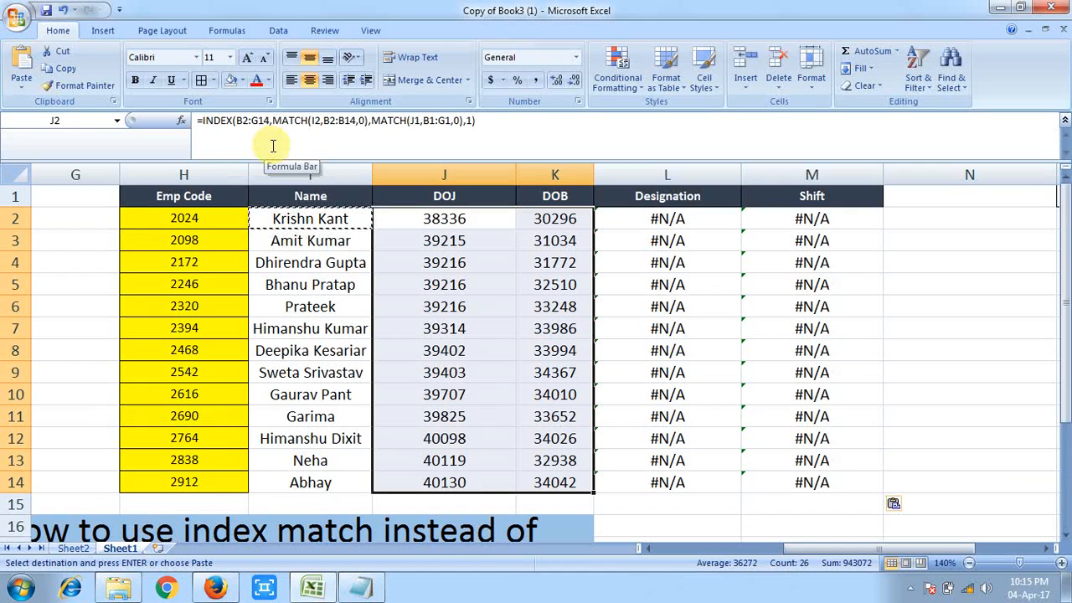
Step: Switch to the open Notepad note and add the line "Press ctr+shift+#" below the heading
click(366, 594)
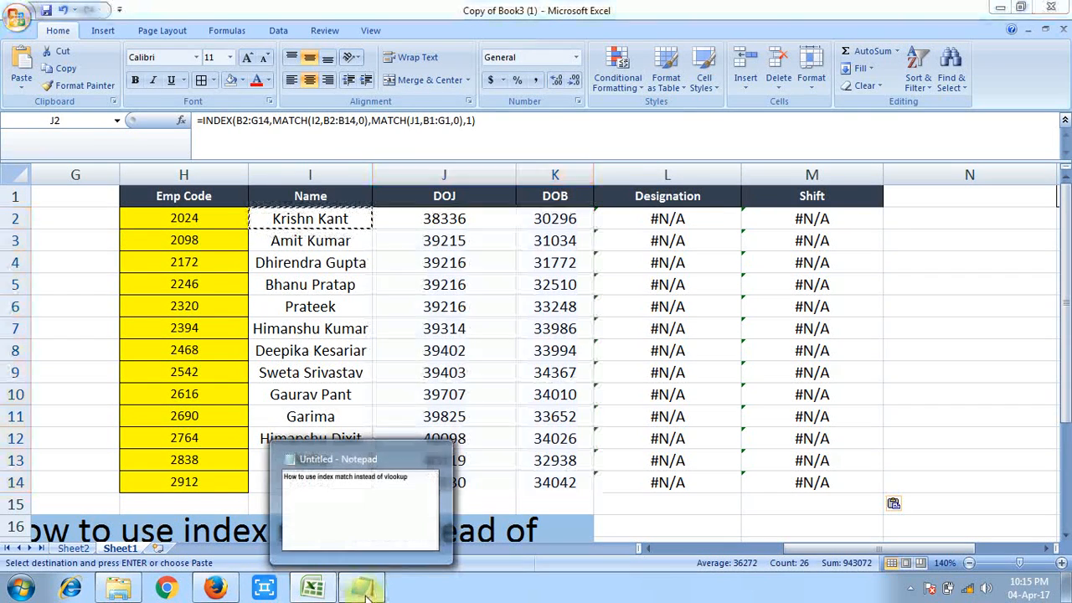
key(Return)
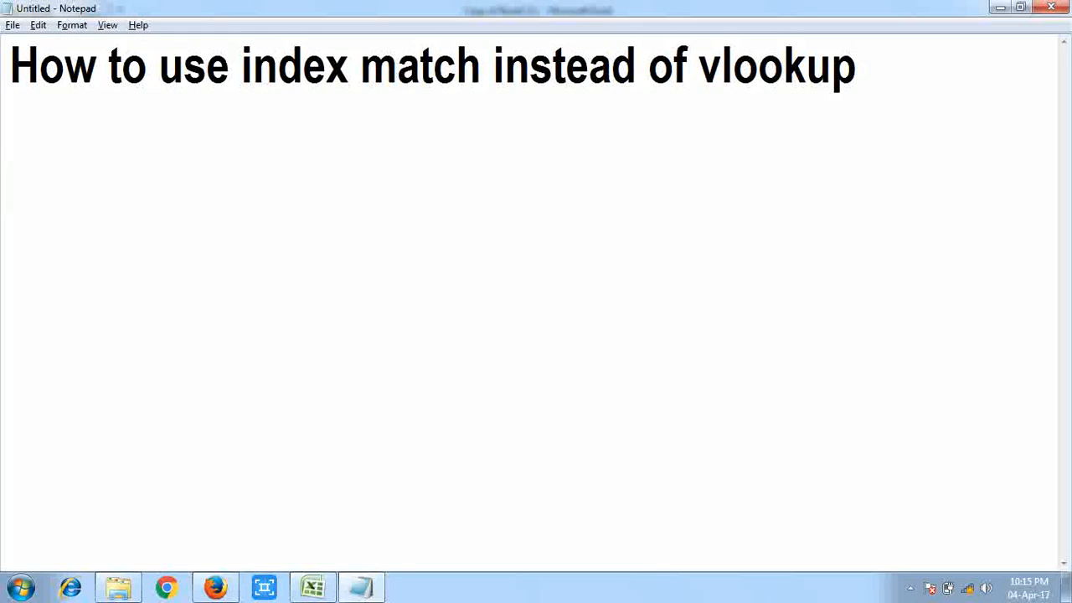
text(Press)
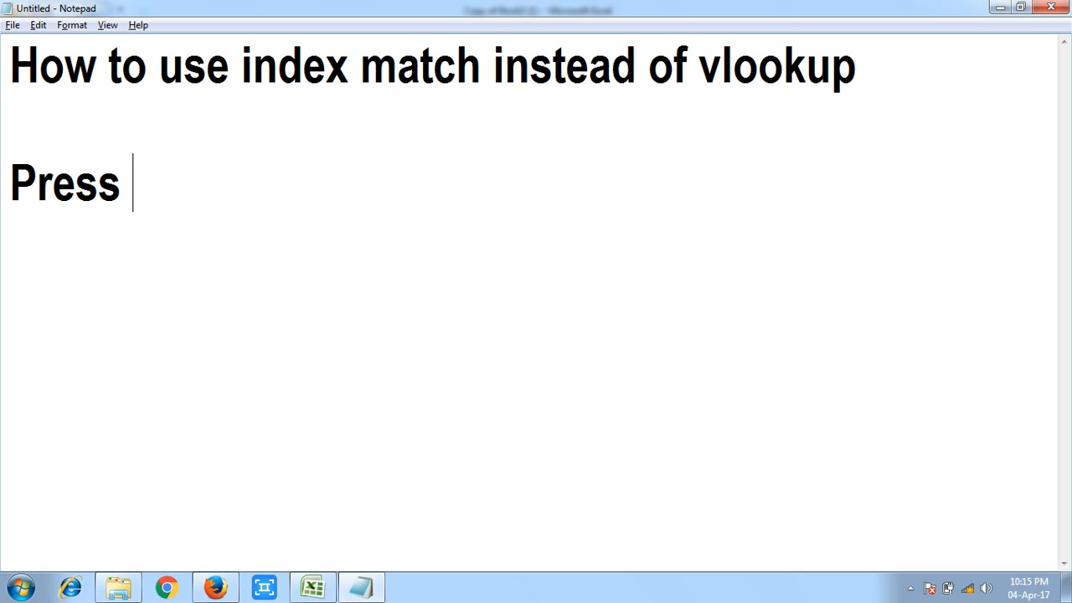
text( ctr)
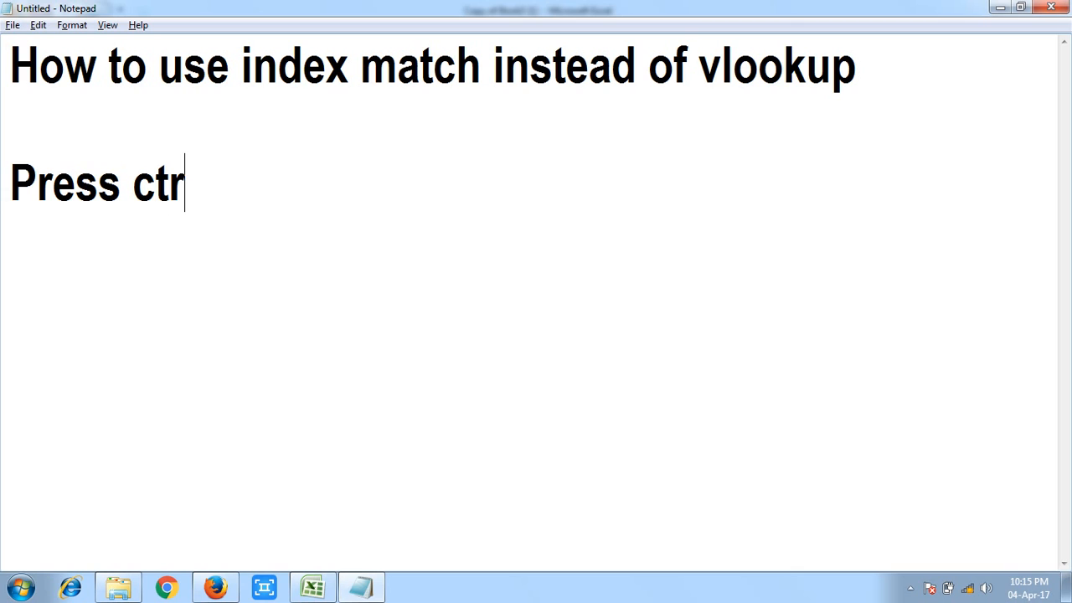
text(=)
text(+)
text(s)
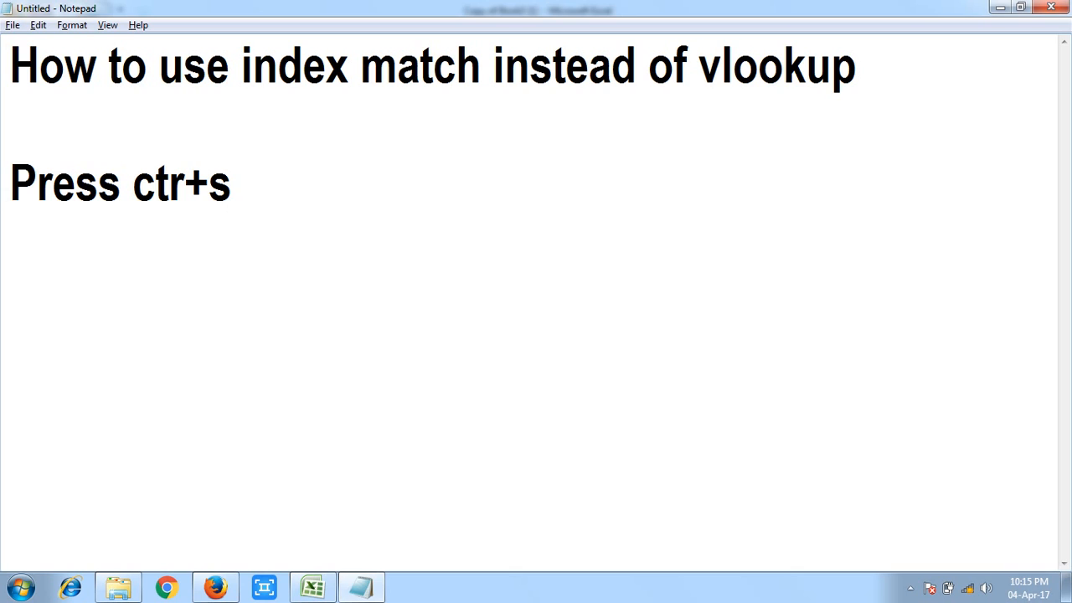
text(hift)
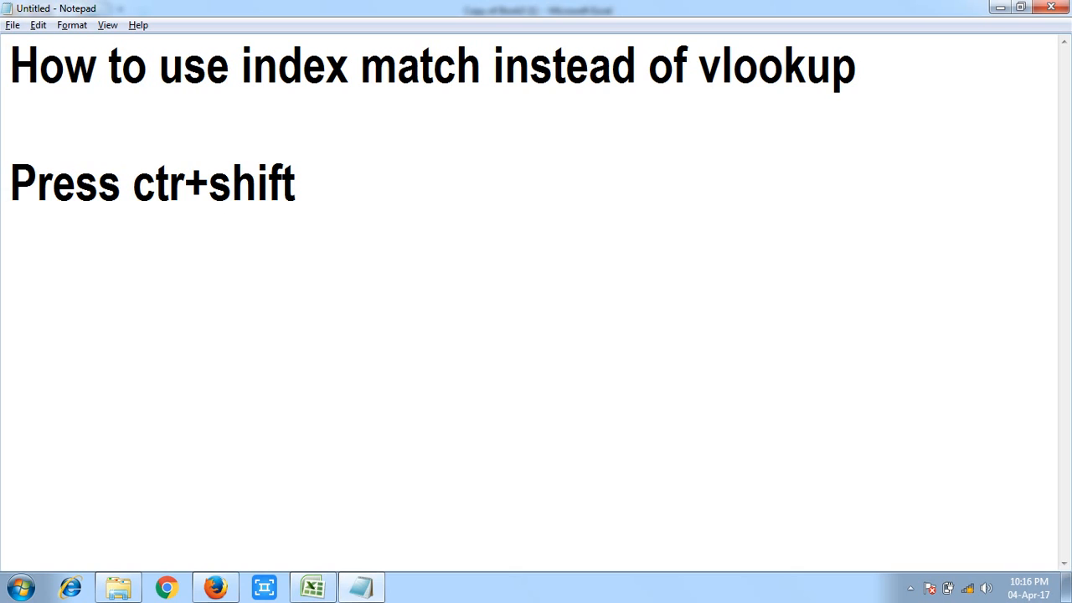
text(=)
text(+)
text(#)
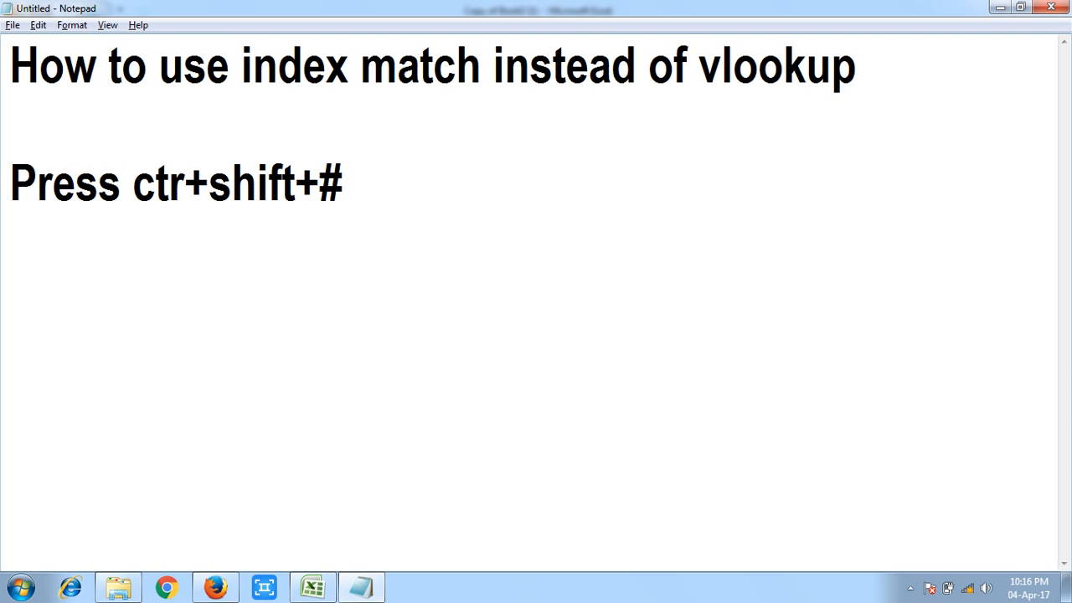
Step: Return to the Excel workbook and apply the day-month-year date format to the selected DOJ and DOB cells
key(alt+Tab)
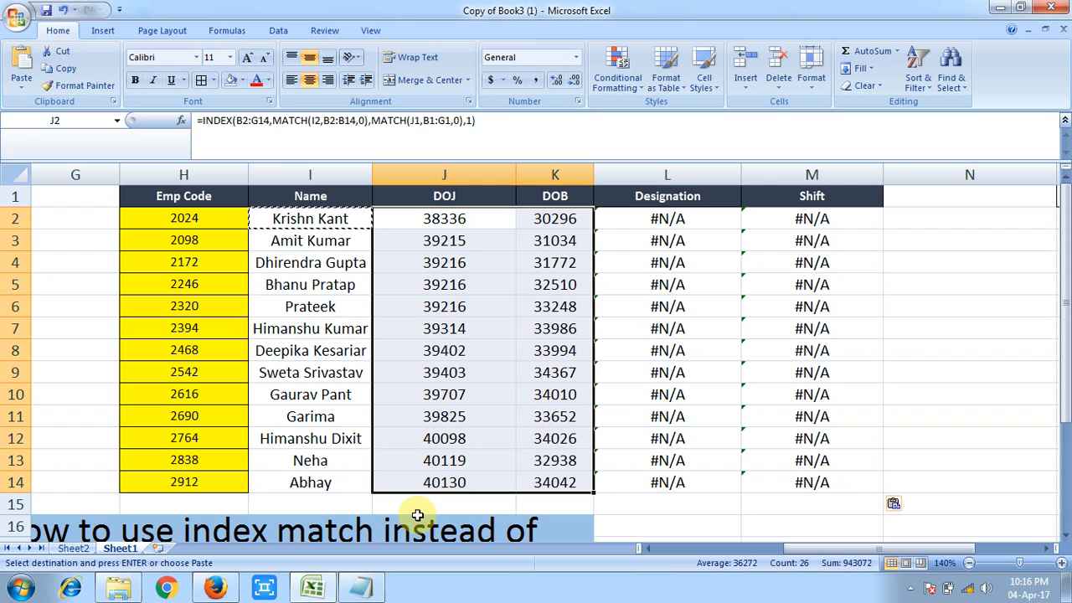
key(ctrl+shift+3)
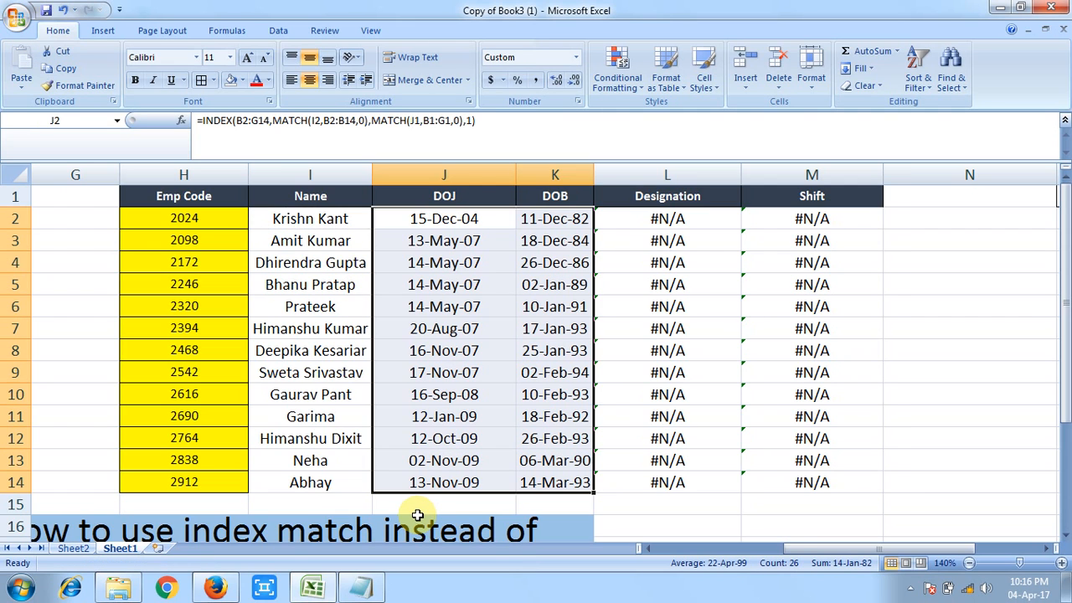
Step: Compare the header order of the source table in row 1 with the headers of the second table
key(Left)
key(Right)
key(Right)
key(Right)
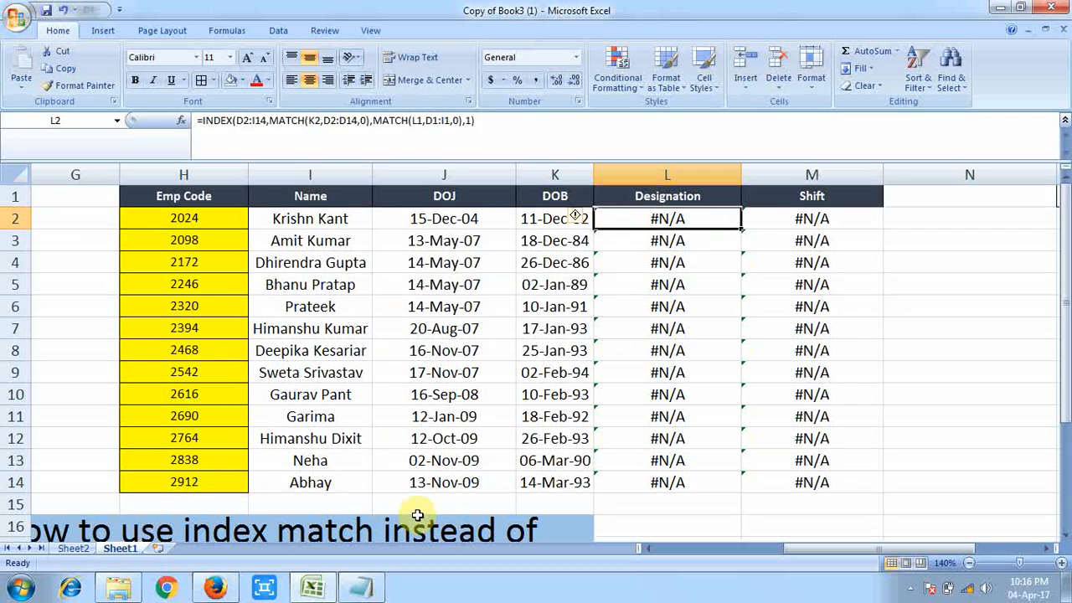
key(Up)
key(Left)
key(Left)
key(Left)
key(Left)
key(Left)
key(Left)
key(Left)
key(Left)
key(Left)
key(Left)
key(Left)
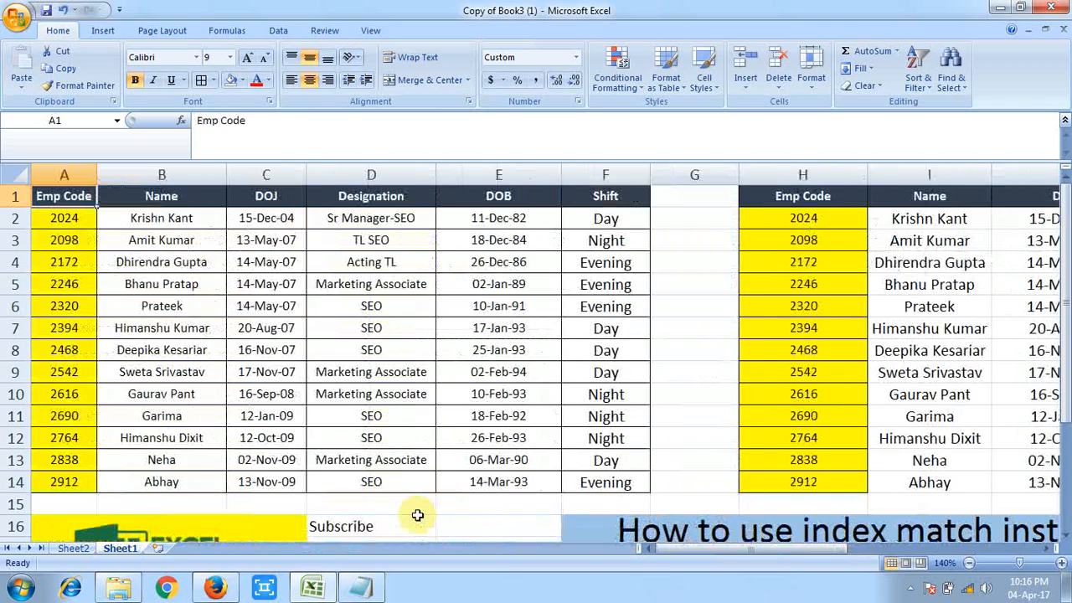
key(Right)
key(Right)
key(Right)
key(Right)
key(Right)
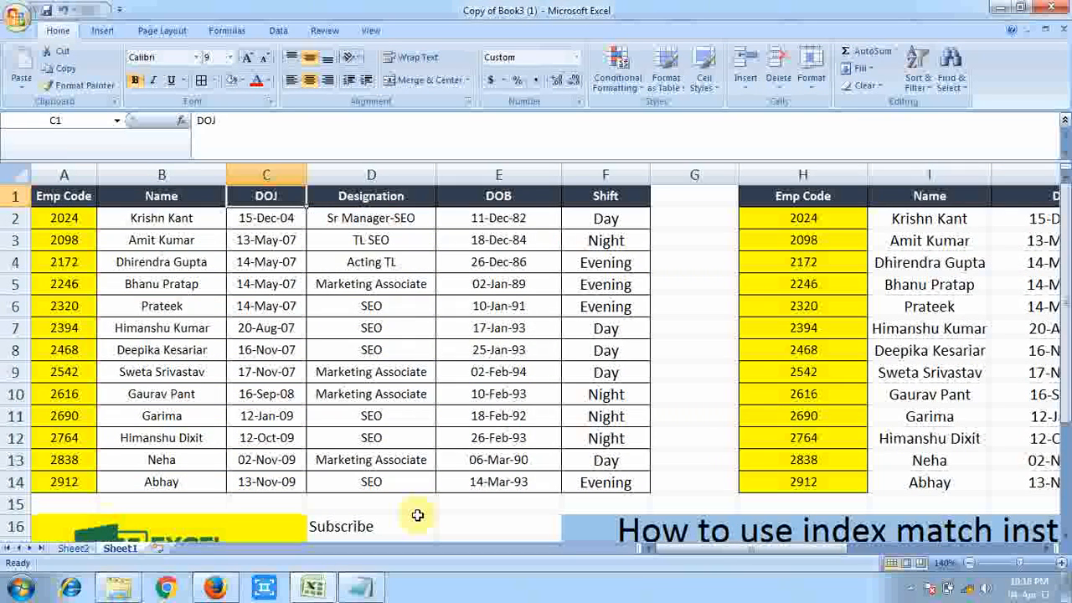
key(Left)
key(Left)
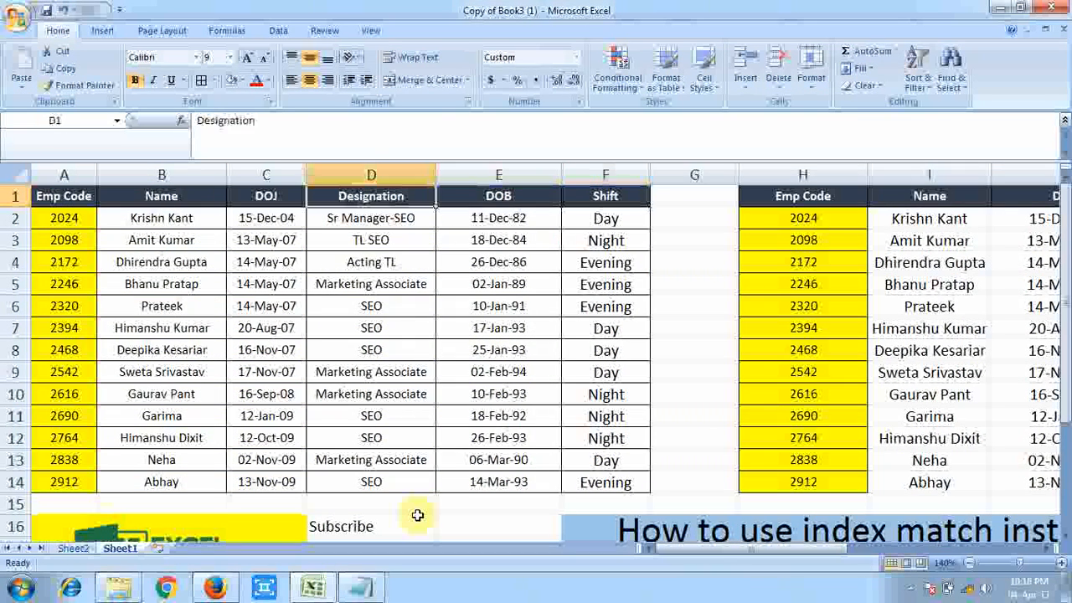
key(Right)
key(Right)
key(Right)
key(Right)
key(Right)
key(Right)
key(Right)
key(Right)
key(Right)
key(Left)
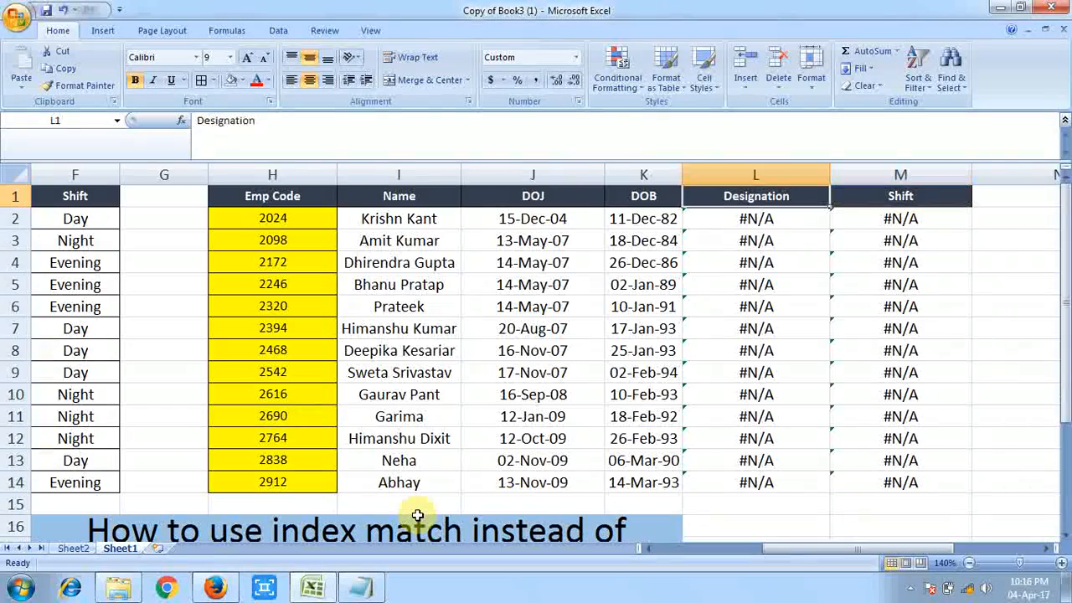
Step: Examine the cell references in the copied INDEX MATCH formulas of row 2, from DOJ to Designation
key(Down)
key(Left)
key(Left)
key(Left)
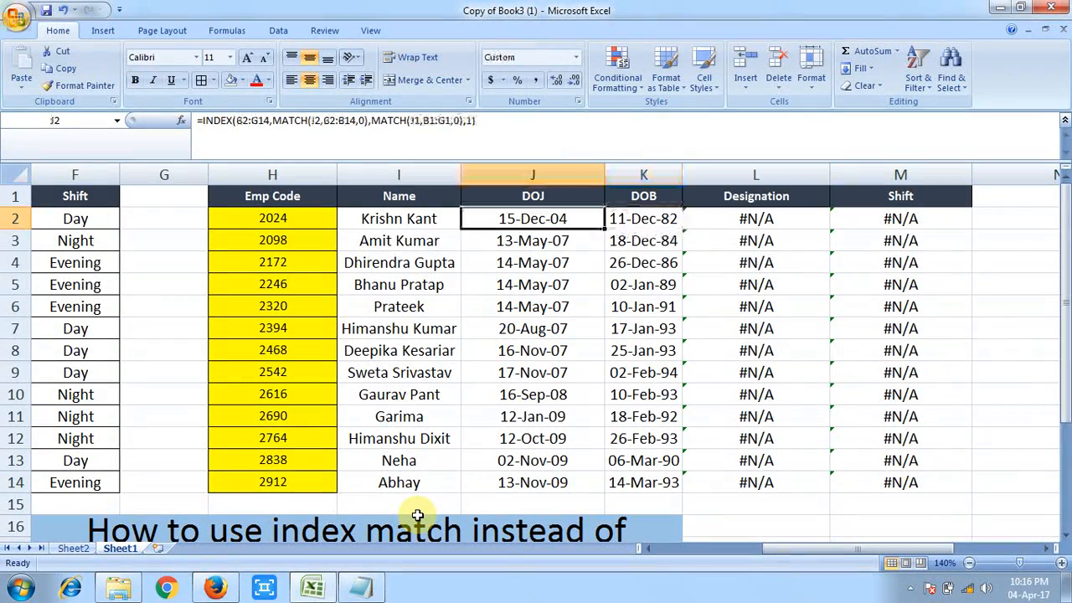
key(Right)
key(Right)
key(Right)
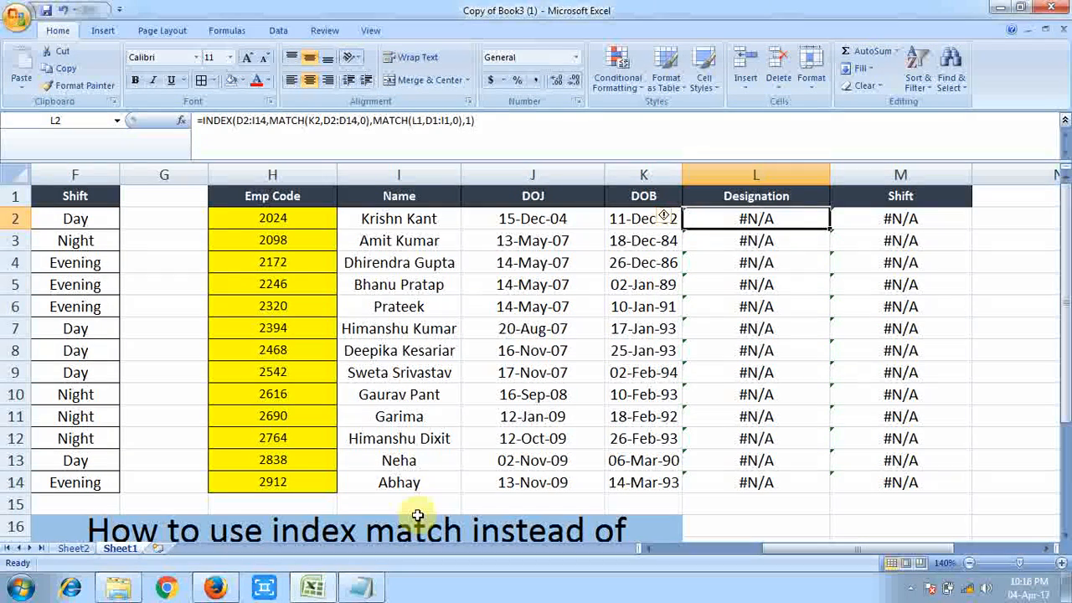
Step: Compare the cell references of the INDEX MATCH formulas in the Designation, Name and DOJ cells of row 2
key(F2)
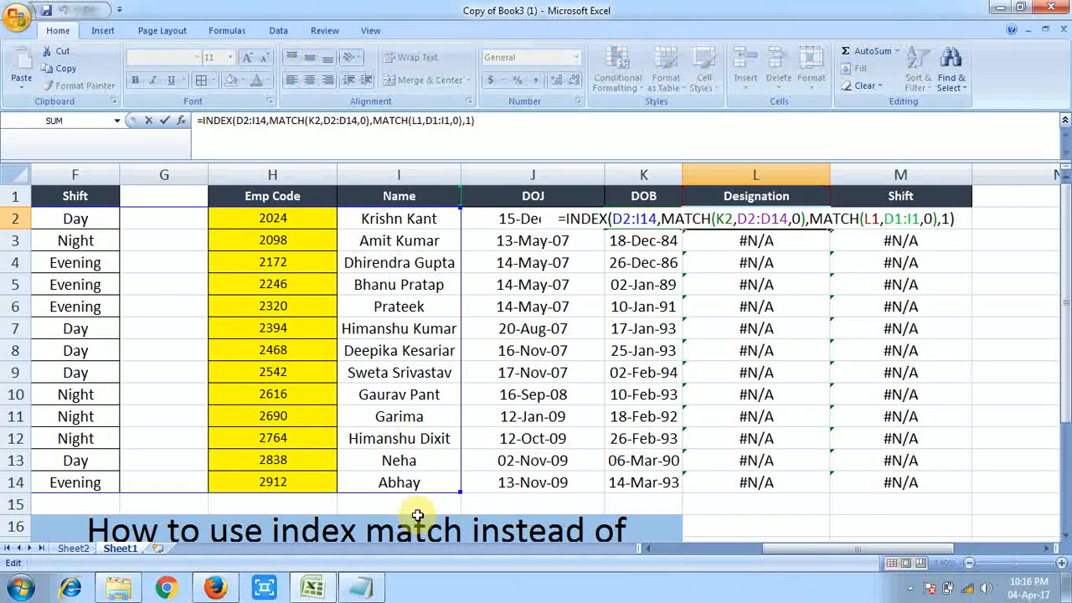
key(Escape)
key(Left)
key(Left)
key(Left)
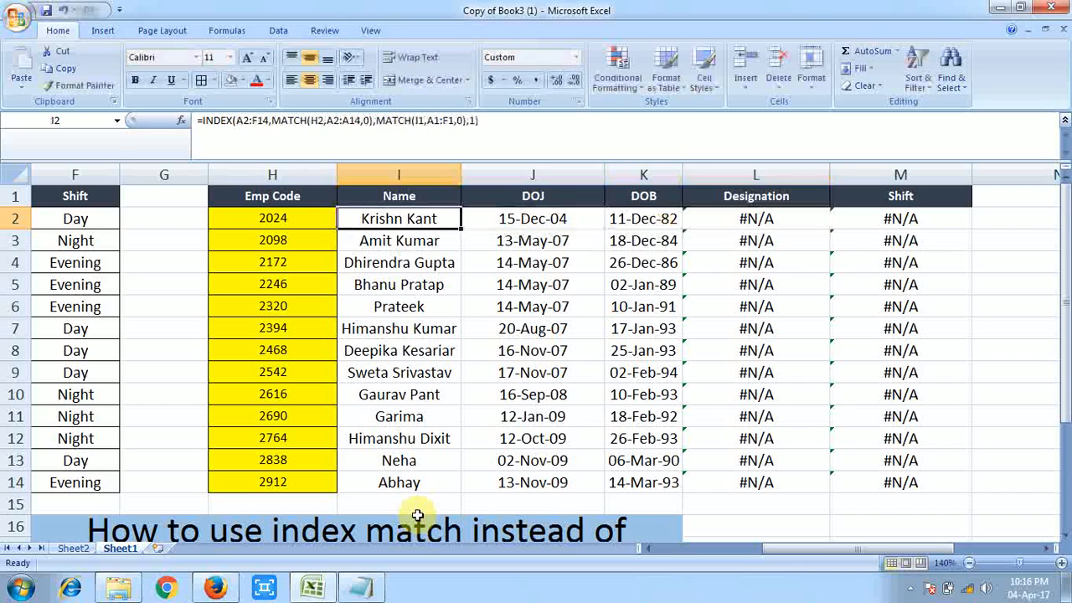
key(F2)
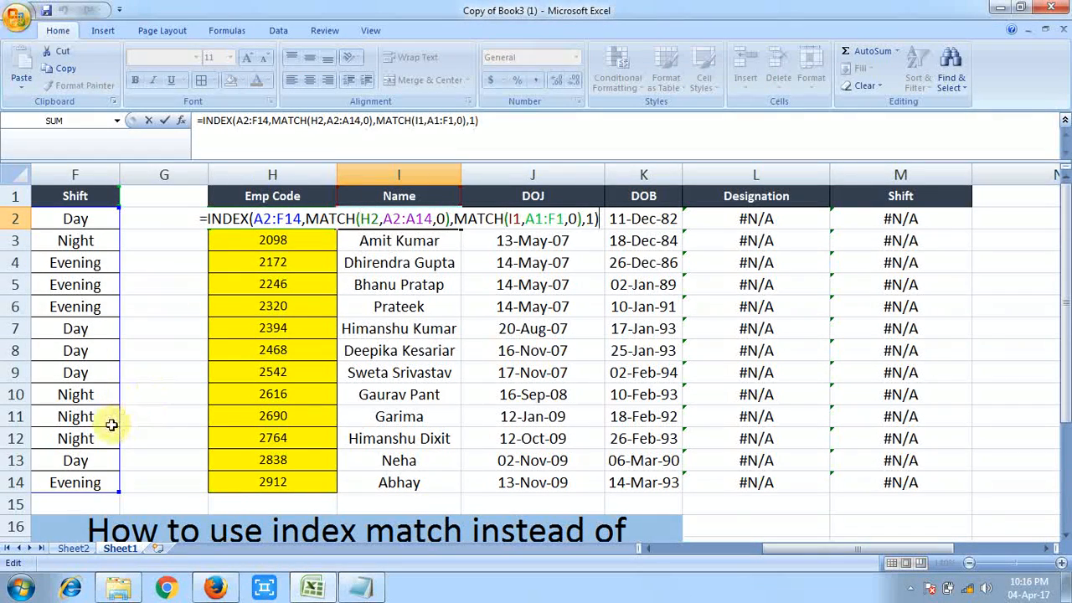
drag(807, 551, 703, 553)
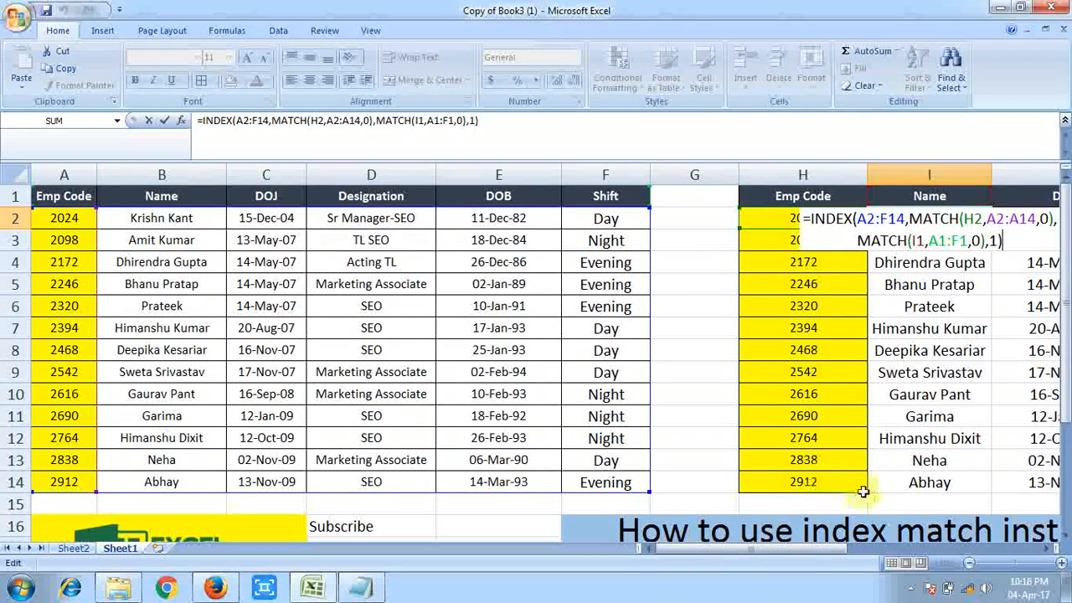
key(ctrl+Return)
key(Right)
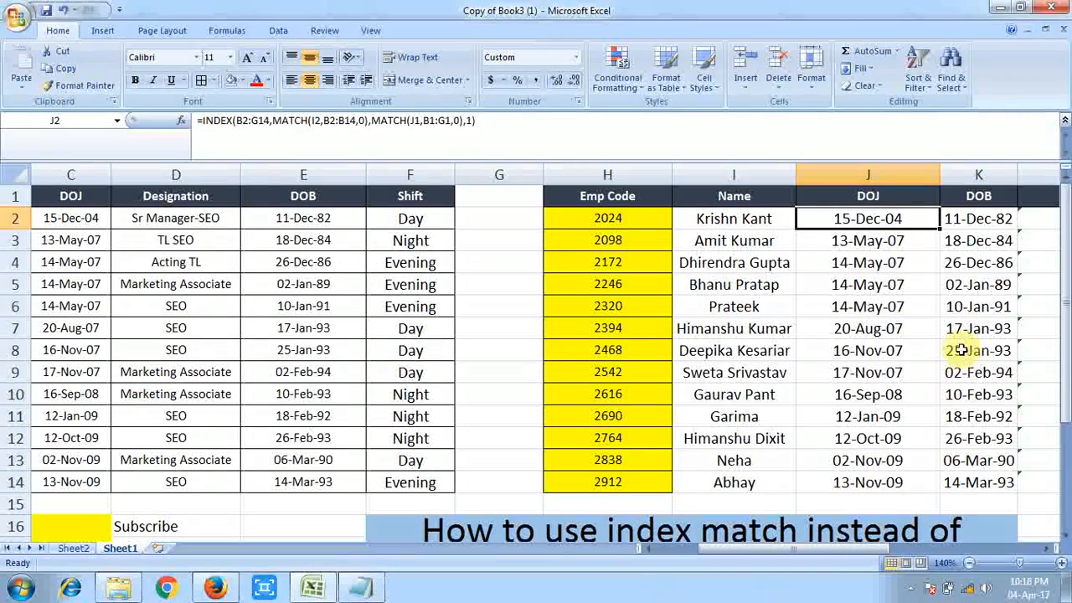
key(F2)
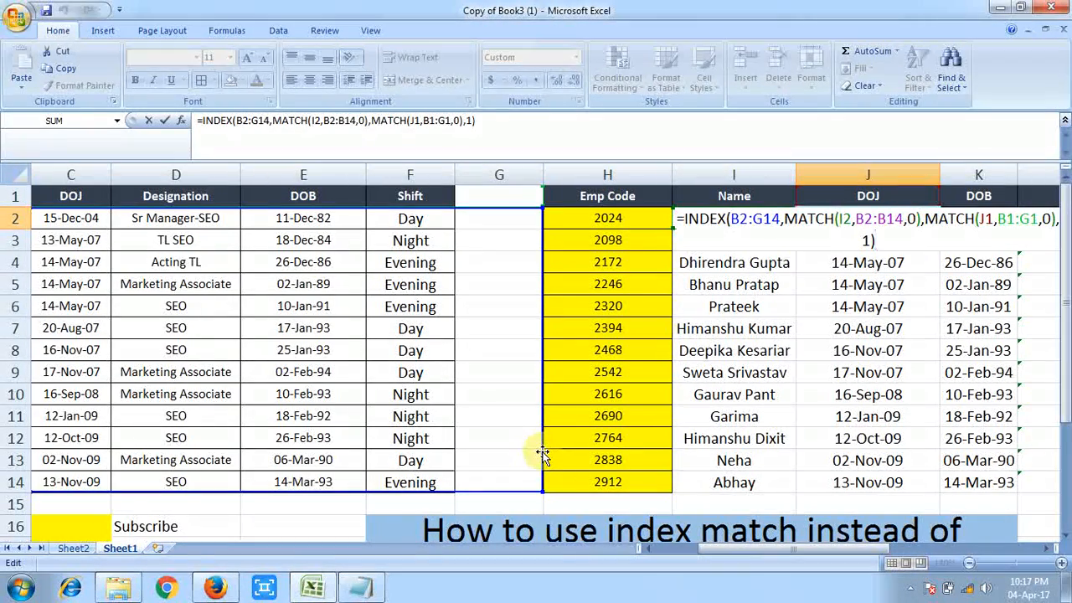
key(ctrl+Return)
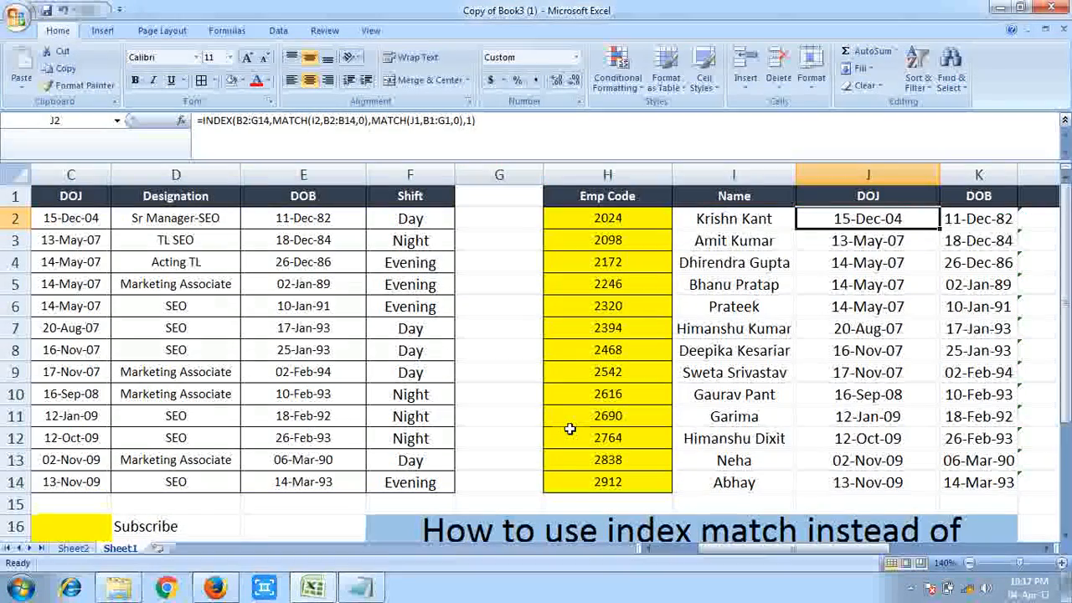
Step: Clear the formulas from the Name, DOJ, DOB, Designation and Shift cells in rows 2 to 14 of the second table
key(ctrl+shift+Down)
key(ctrl+shift+Right)
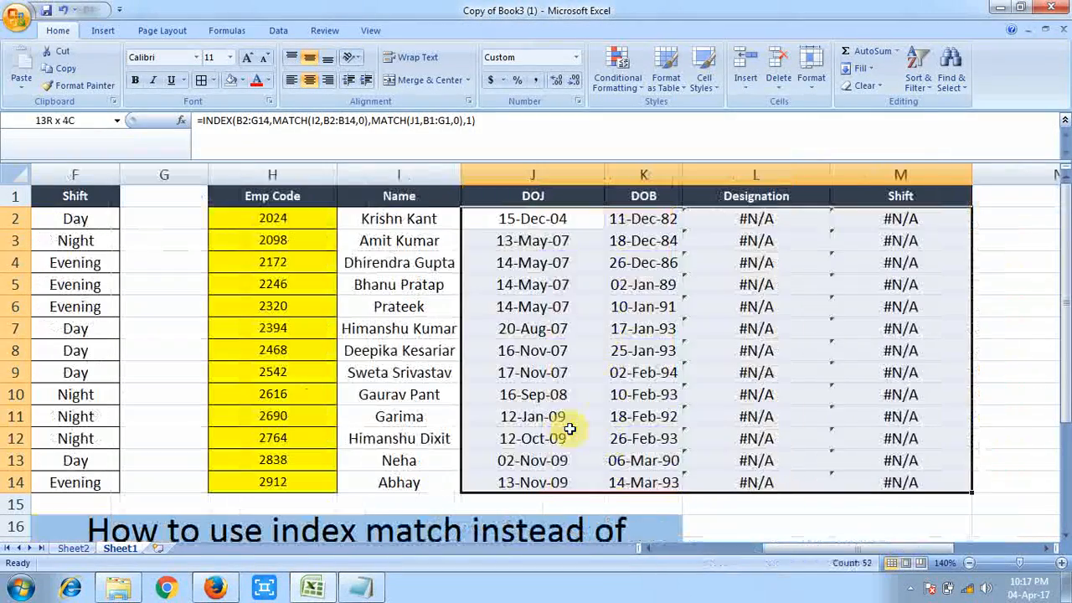
key(Delete)
key(Left)
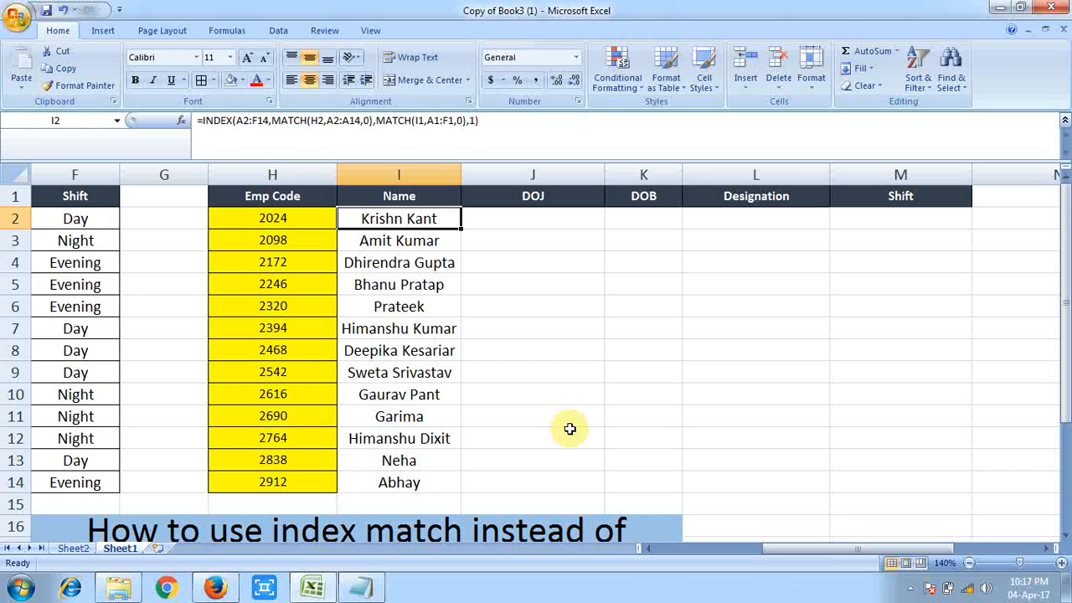
key(Right)
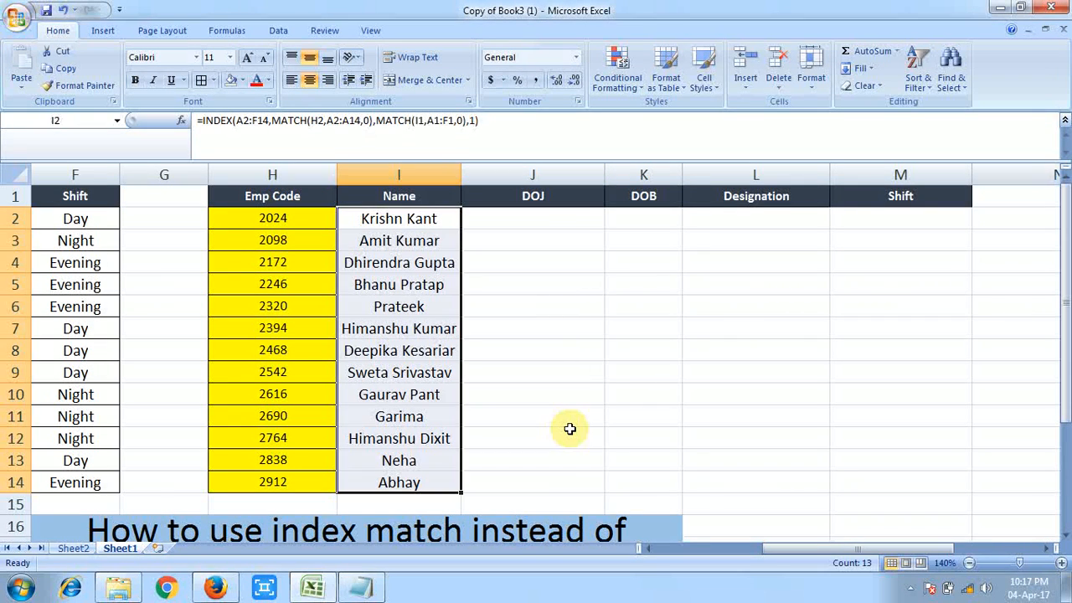
key(Delete)
Step: Start an INDEX formula in I2 with the source table range A2:F14 as its array
key(Right)
text(=inde)
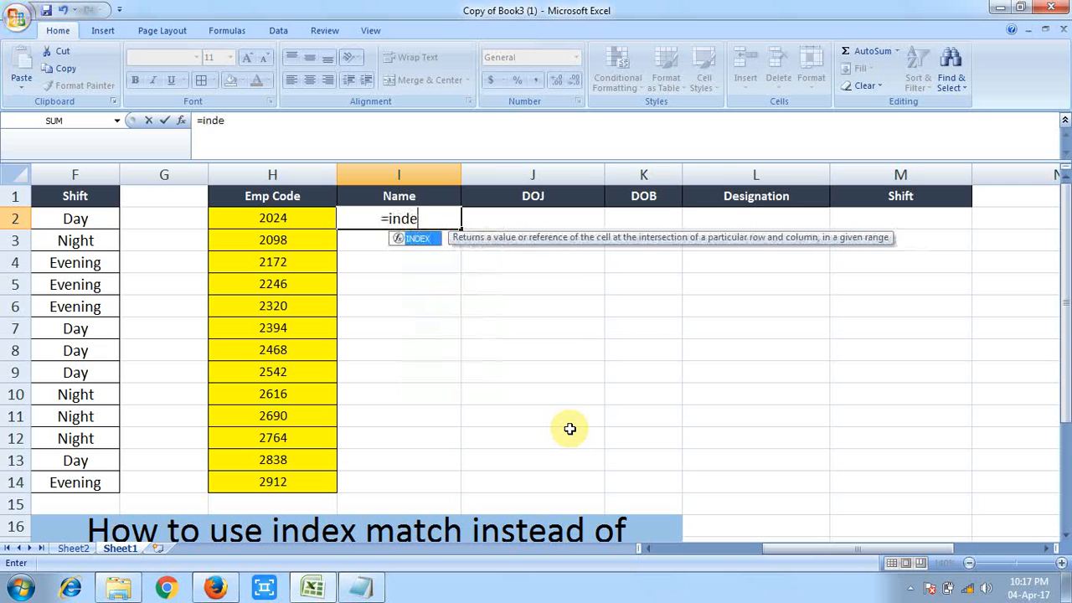
key(Tab)
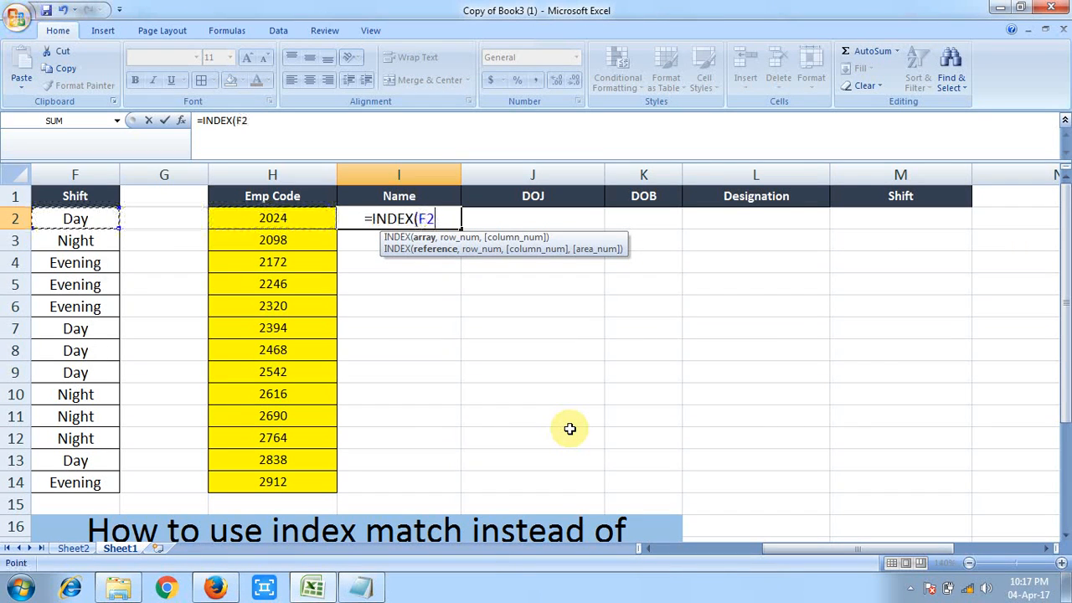
key(ctrl+Left)
key(ctrl+shift+Down)
key(ctrl+shift+Right)
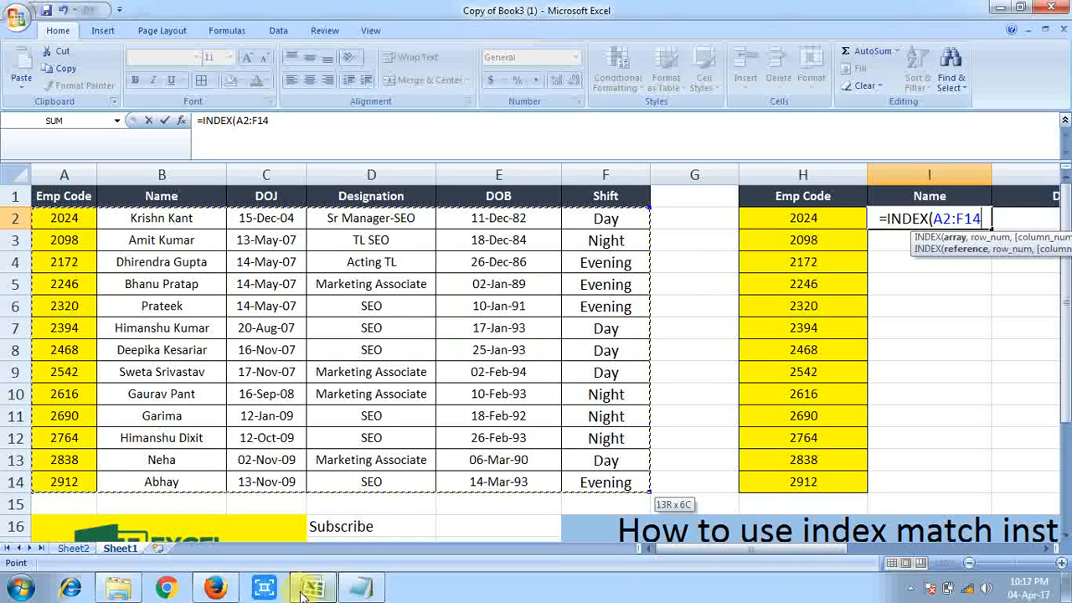
Step: Switch to the Notepad note, add the line "Press f4 to freez", and return to the Excel workbook
click(360, 589)
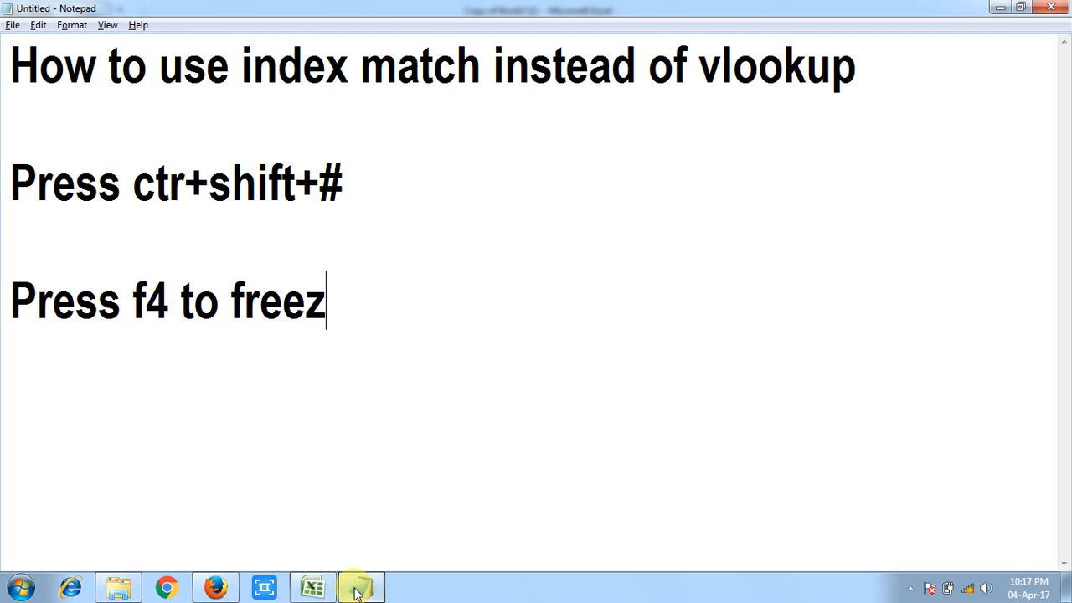
click(356, 592)
Step: Make the INDEX array absolute as $A$2:$F$14 and begin a nested MATCH with H2 as the lookup value
key(F4)
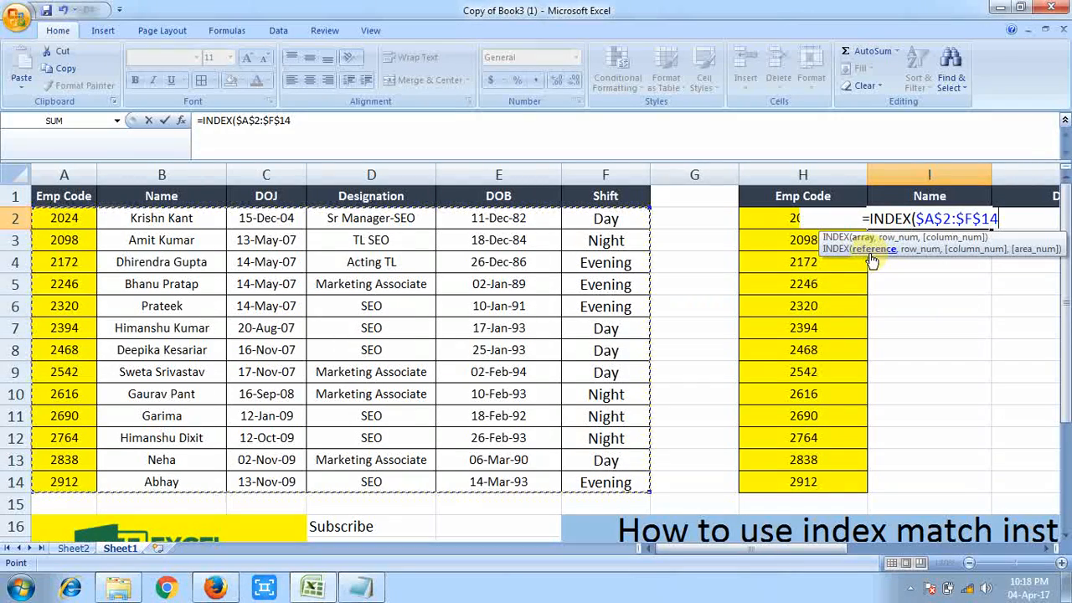
text(,MATCH()
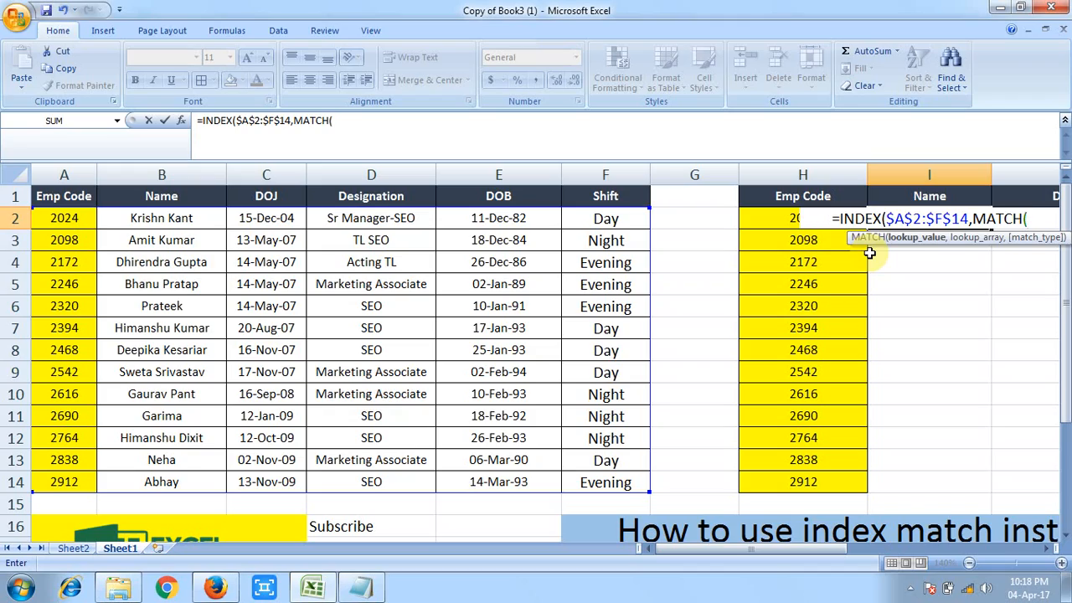
key(Left)
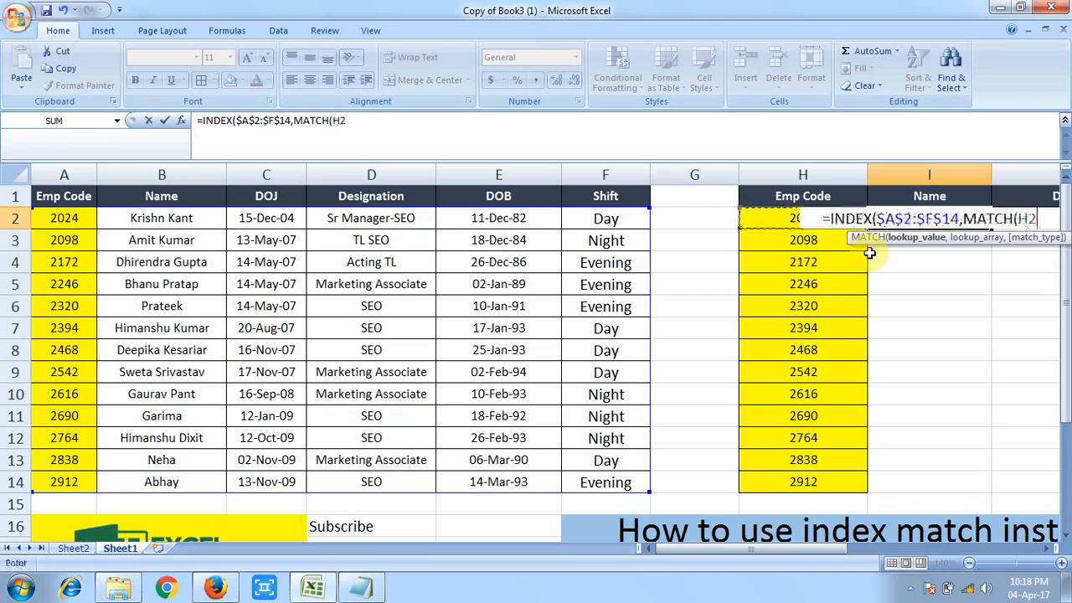
key(Right)
key(Right)
key(Right)
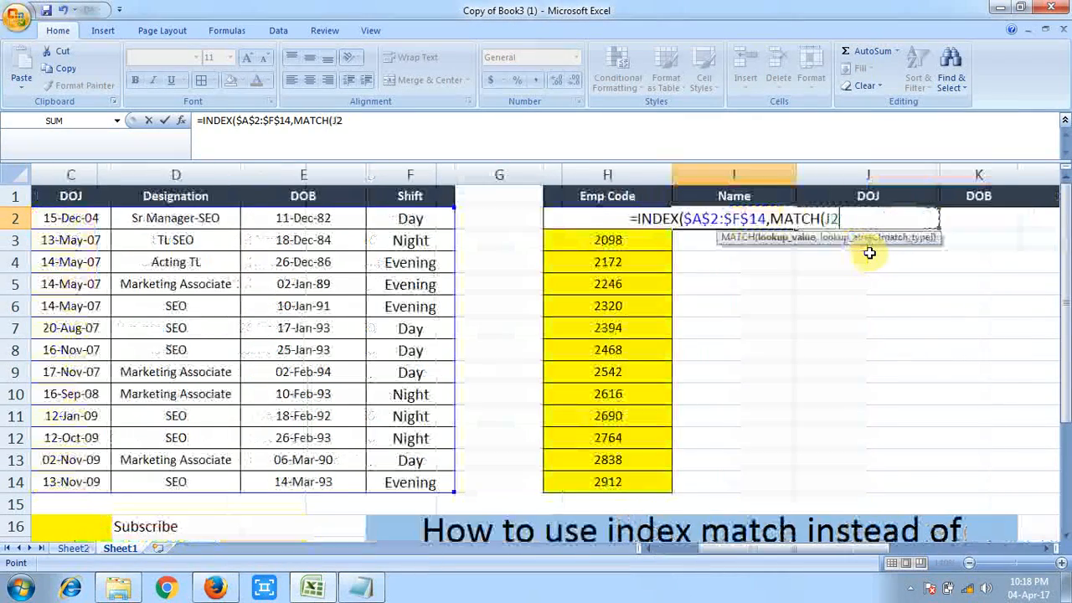
key(Left)
key(Left)
key(Left)
key(Left)
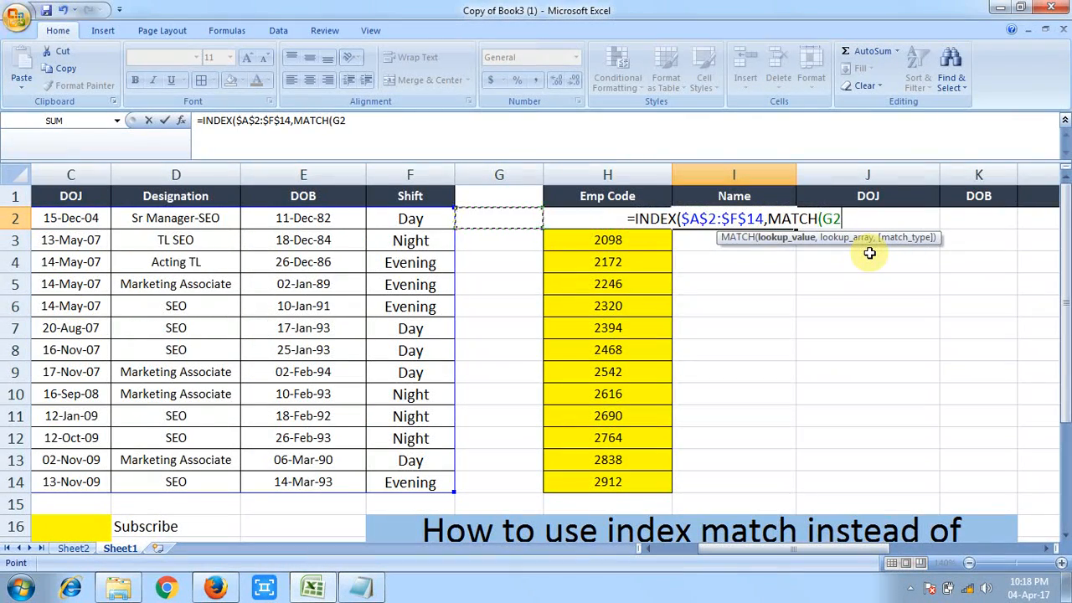
key(Right)
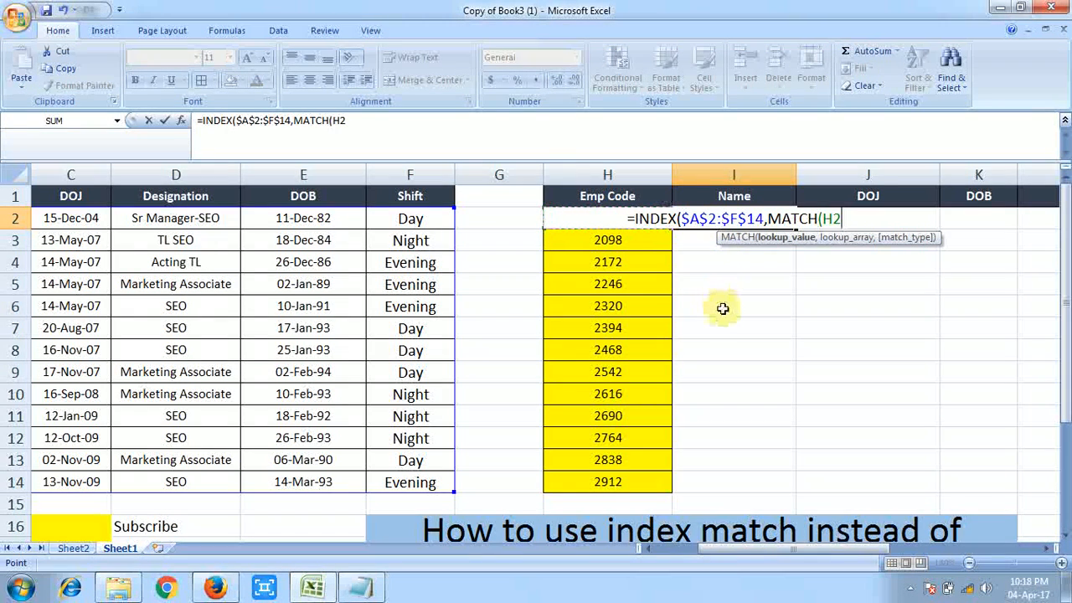
key(Right)
key(Down)
key(Down)
key(Down)
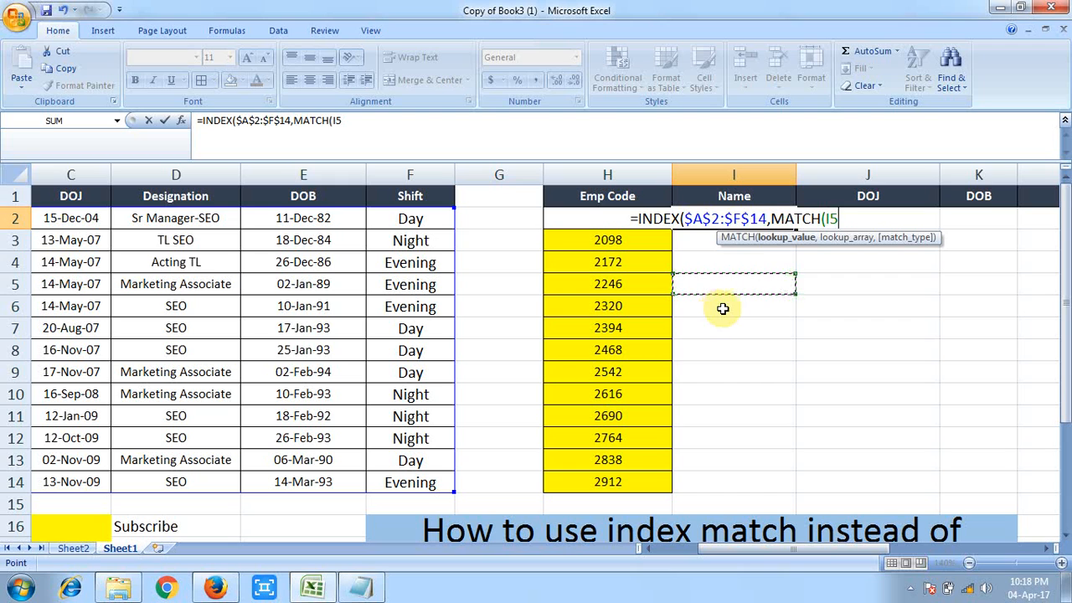
key(Down)
key(Down)
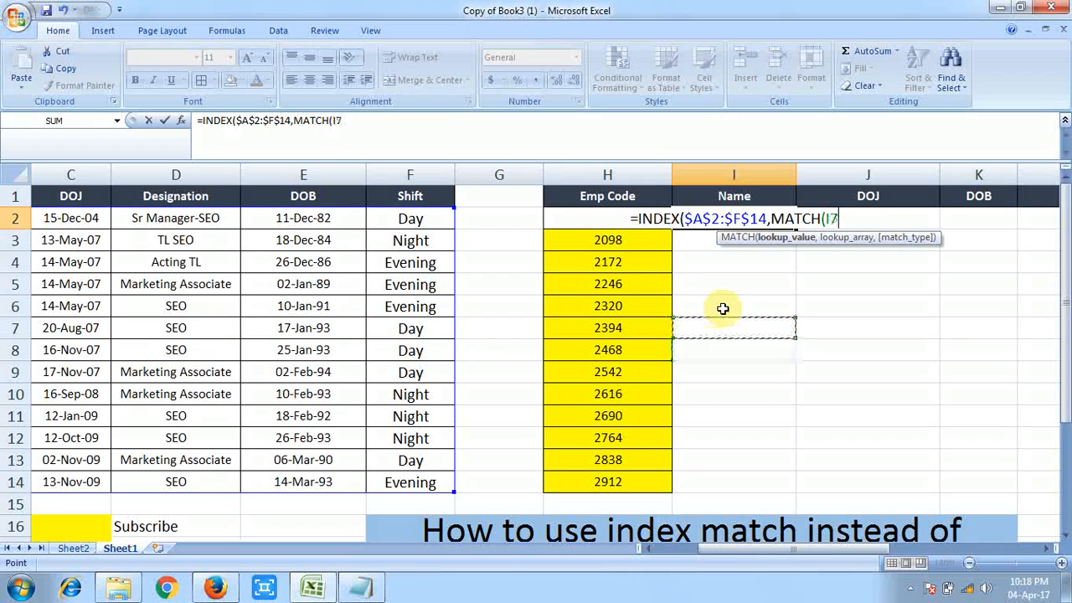
key(Up)
key(Up)
key(Up)
key(Up)
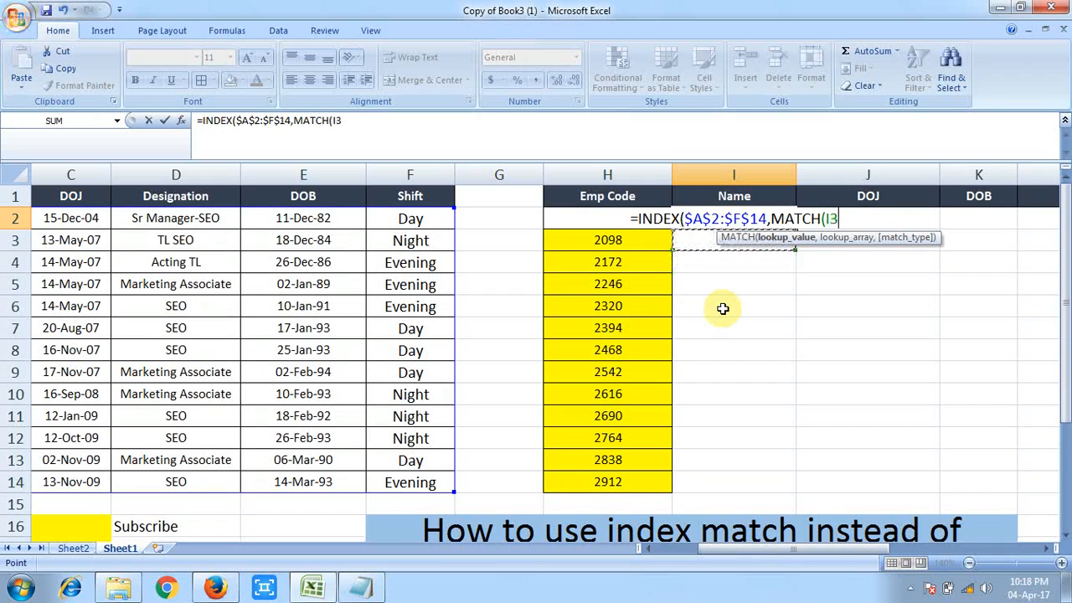
key(Down)
key(Down)
key(Down)
key(Down)
key(Down)
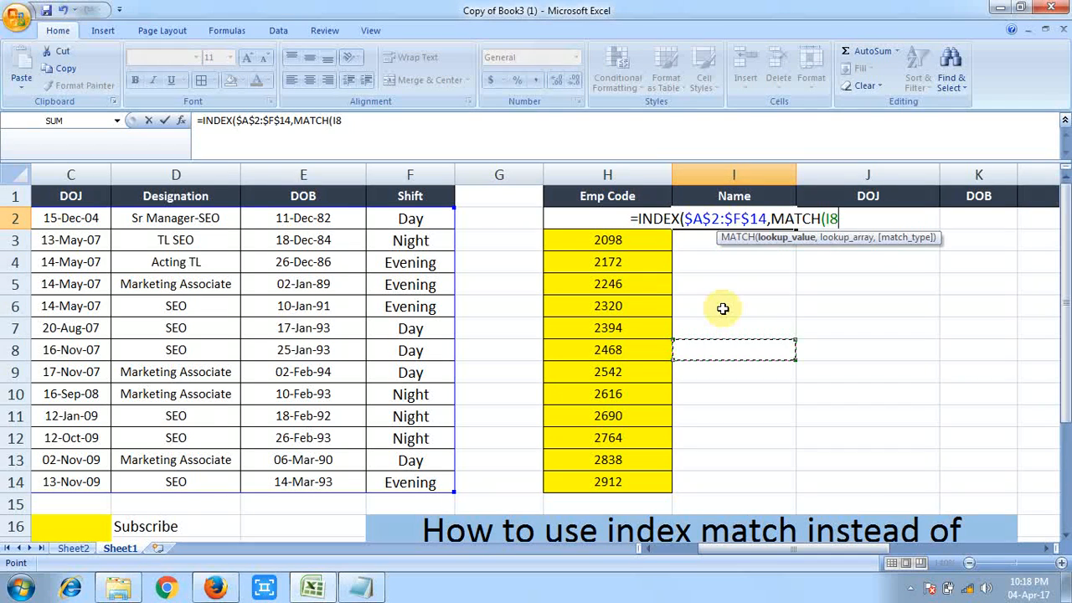
key(Up)
key(Up)
key(Up)
key(Up)
key(Down)
key(Down)
key(Down)
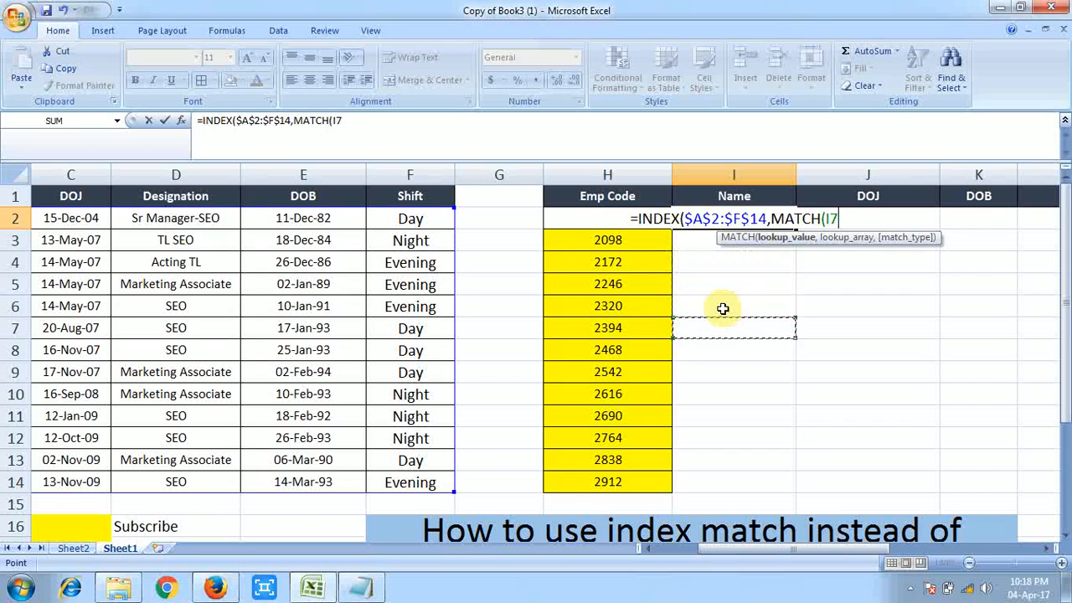
key(Down)
key(Down)
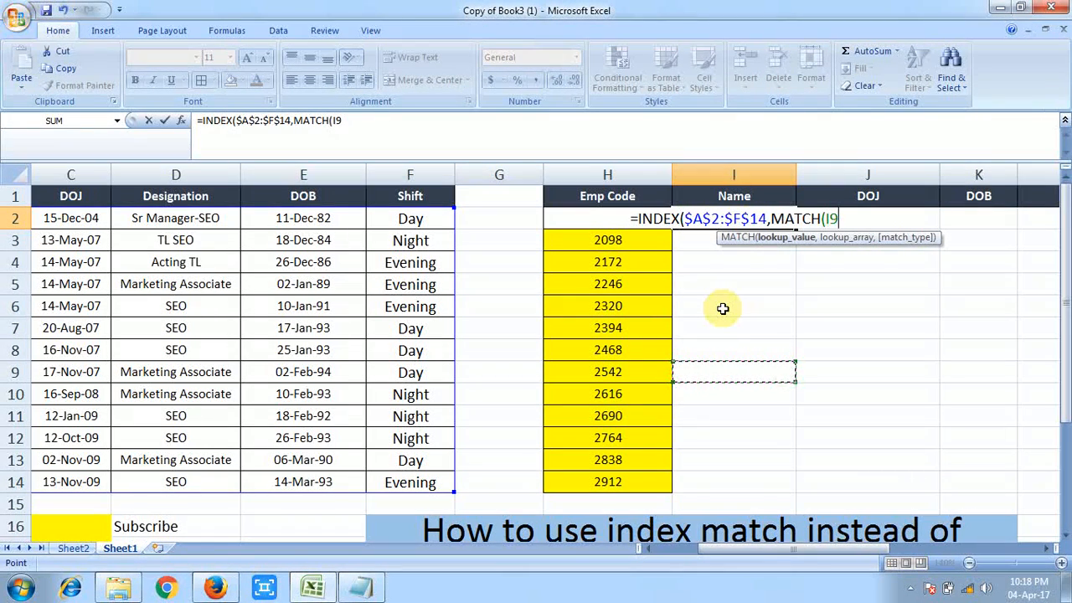
key(Up)
key(Up)
key(Up)
key(Up)
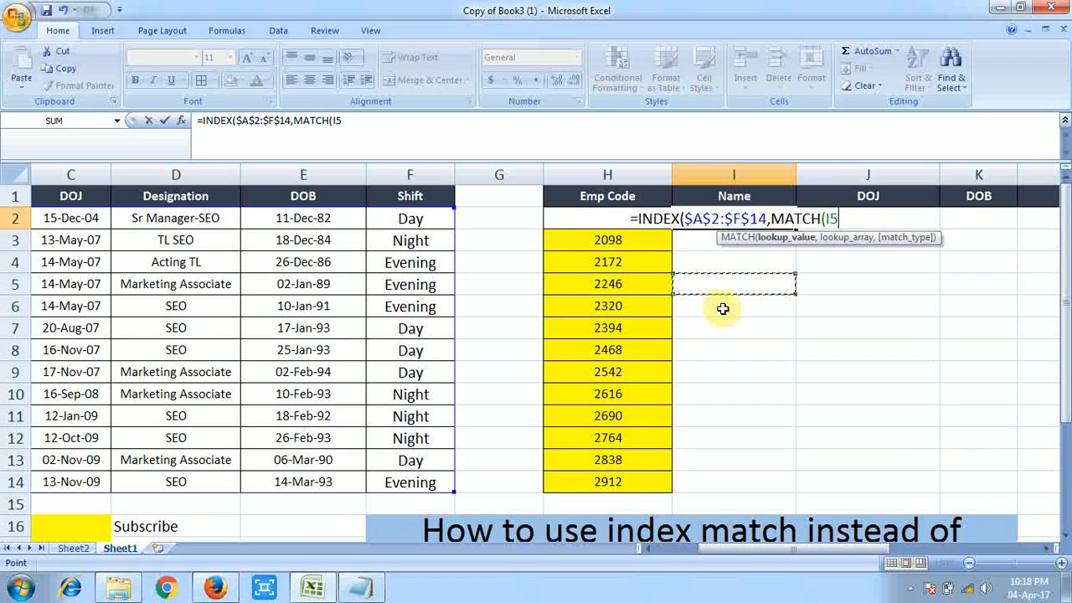
key(Down)
key(Down)
key(Down)
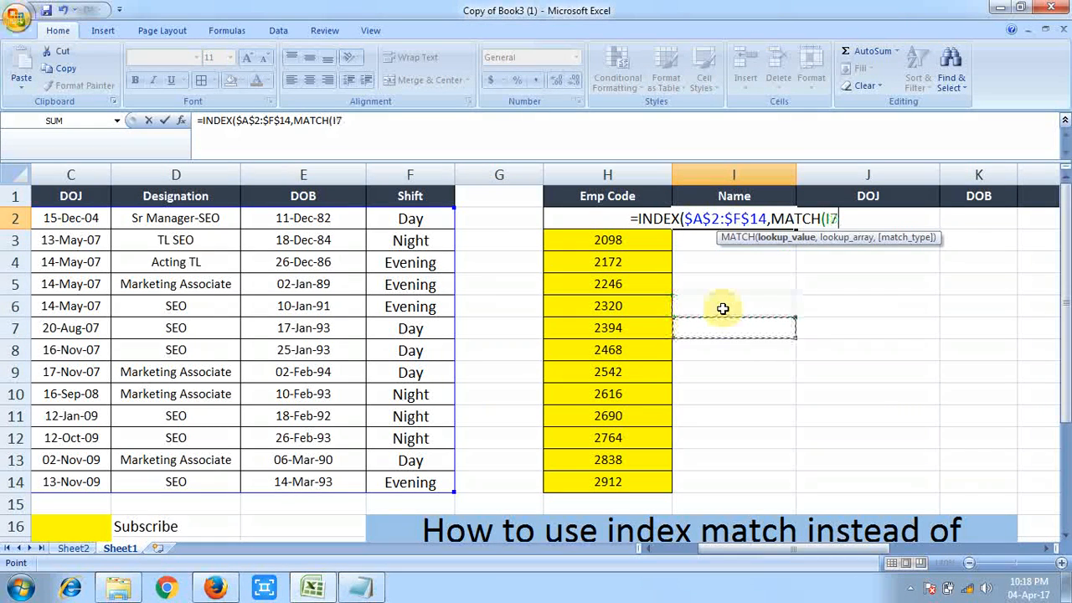
key(Up)
key(Up)
key(Down)
key(Down)
key(Down)
key(Down)
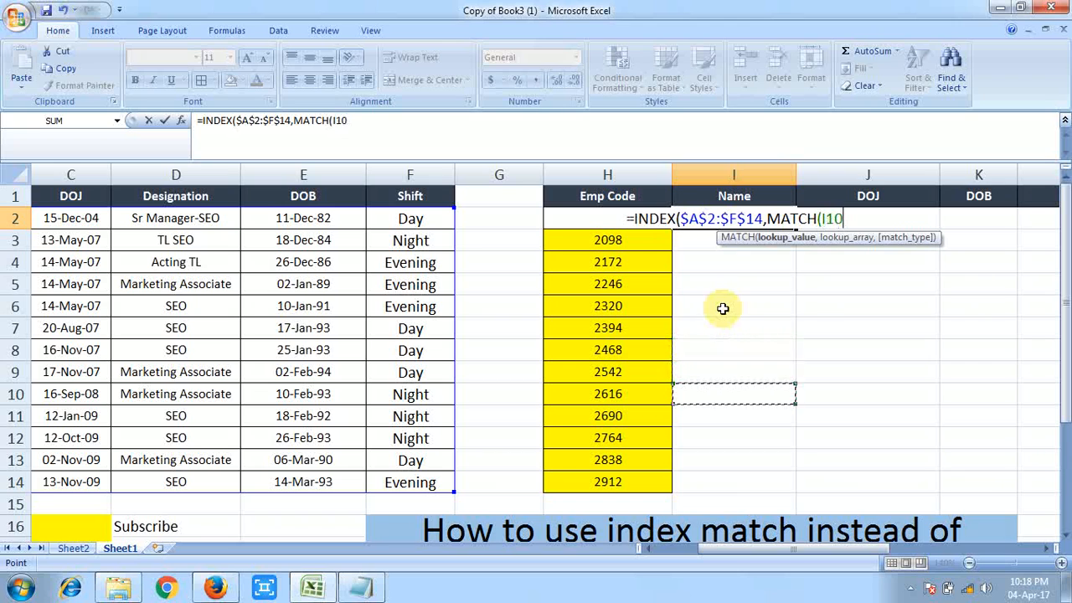
key(Up)
key(Up)
key(Up)
key(Down)
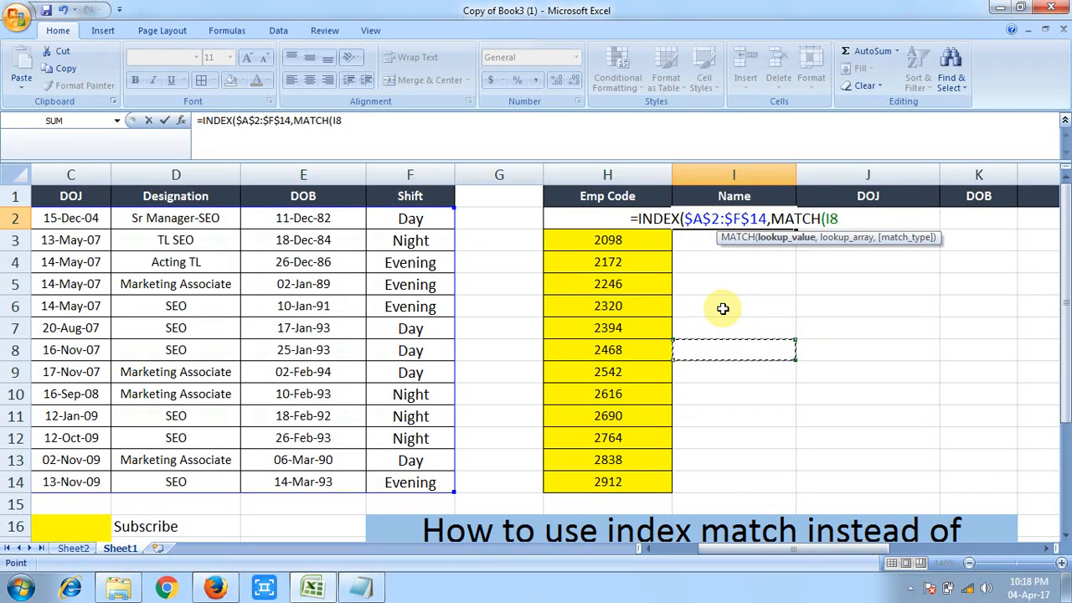
key(Up)
key(Up)
key(Up)
key(Up)
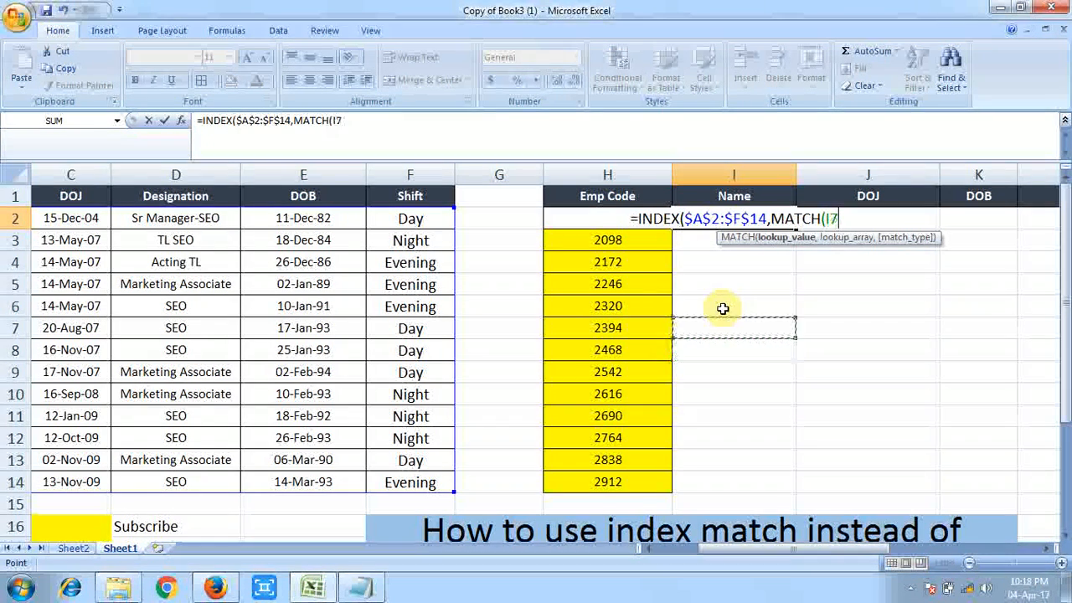
key(Up)
key(Up)
key(Left)
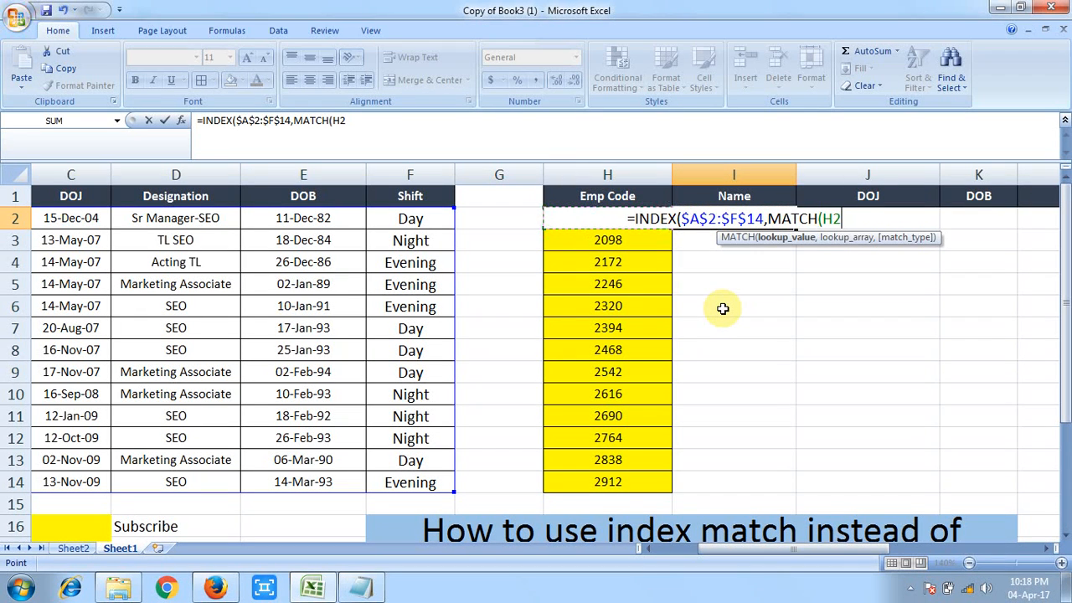
Step: Lock only the column of the MATCH lookup value so the reference reads $H2
key(F4)
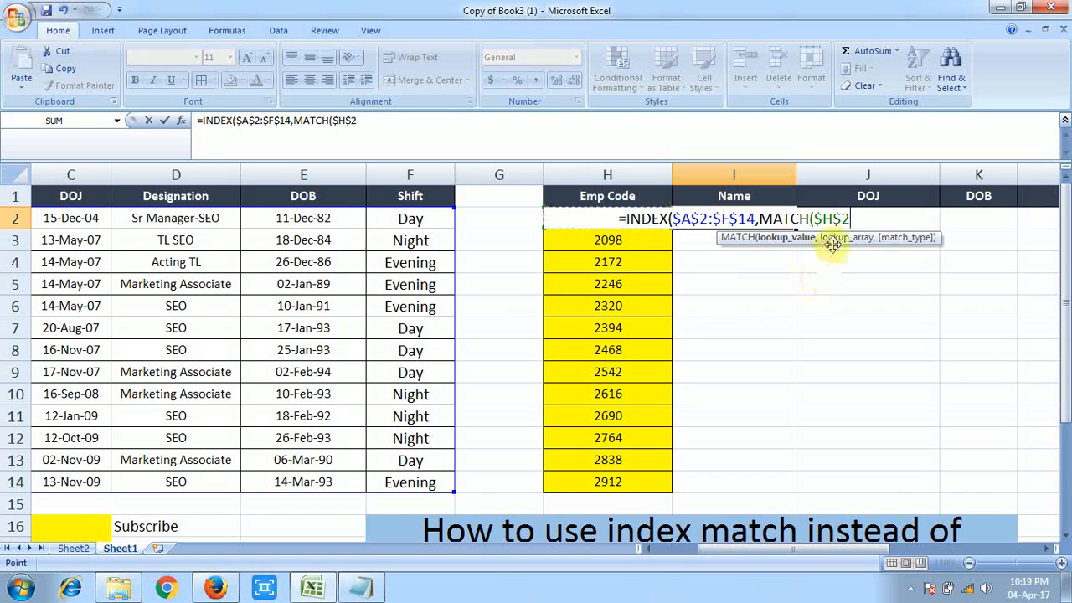
key(F4)
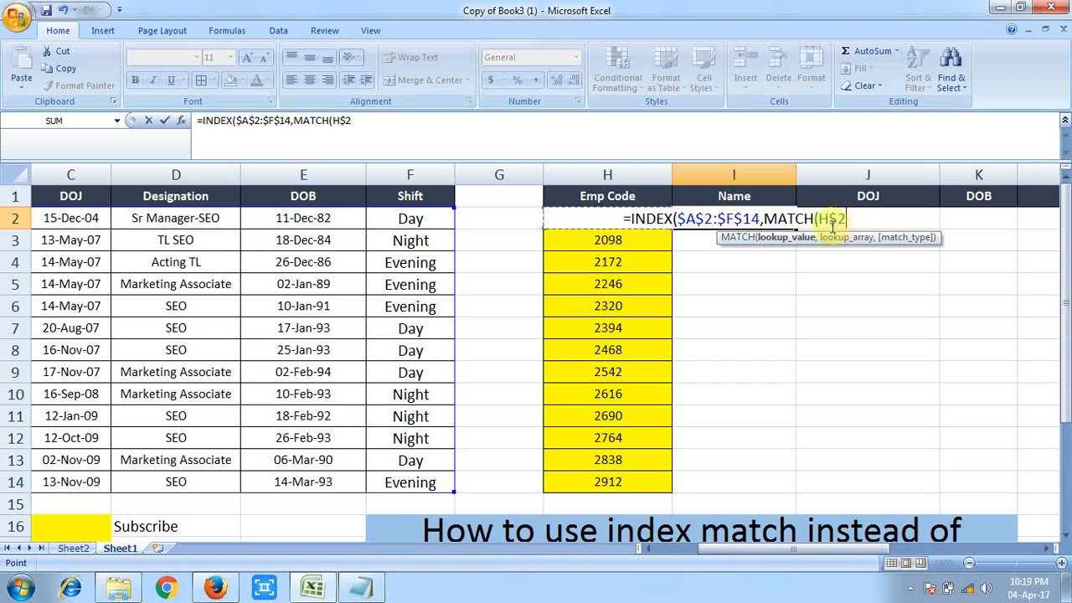
key(F4)
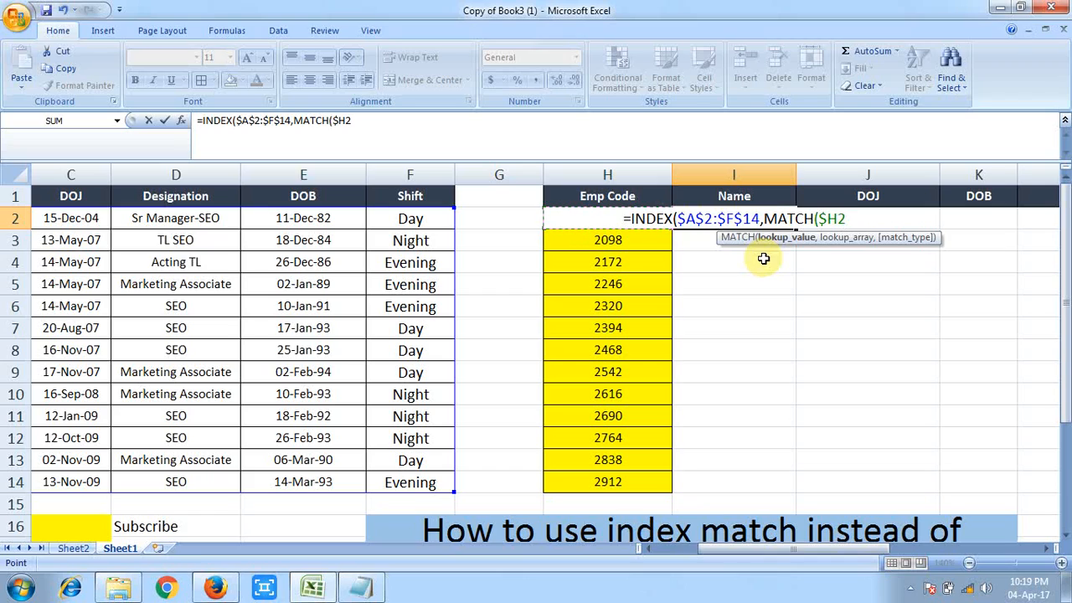
Step: Set the Emp Code range $A$2:$A$14 as the absolute MATCH lookup array, with exact match type 0, and close the function
text(,)
key(Left)
key(Left)
key(Left)
key(Left)
key(Left)
key(Left)
key(Left)
key(Left)
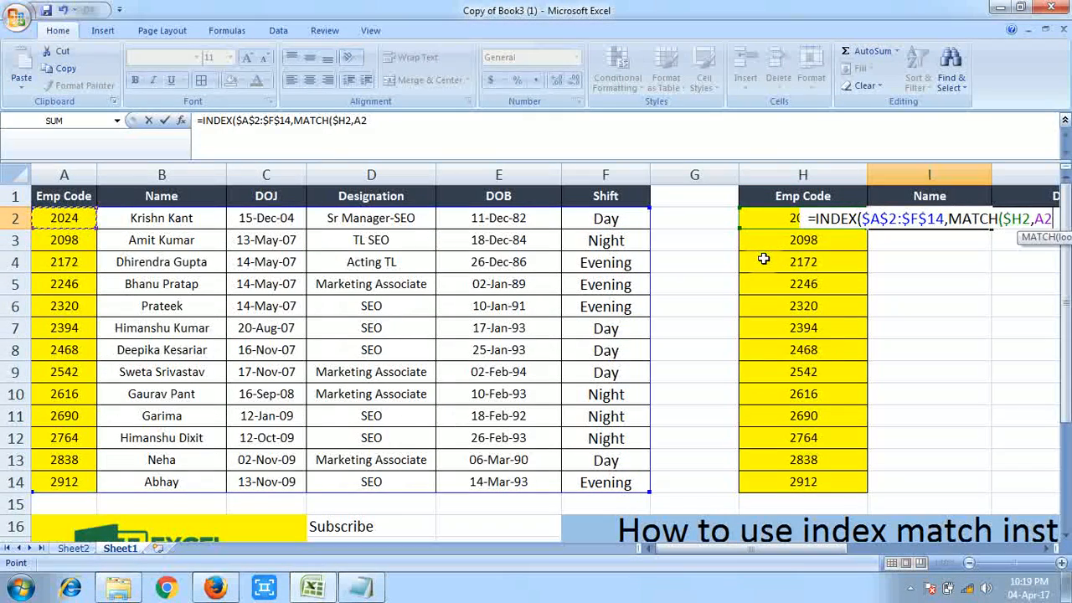
key(ctrl+shift+Down)
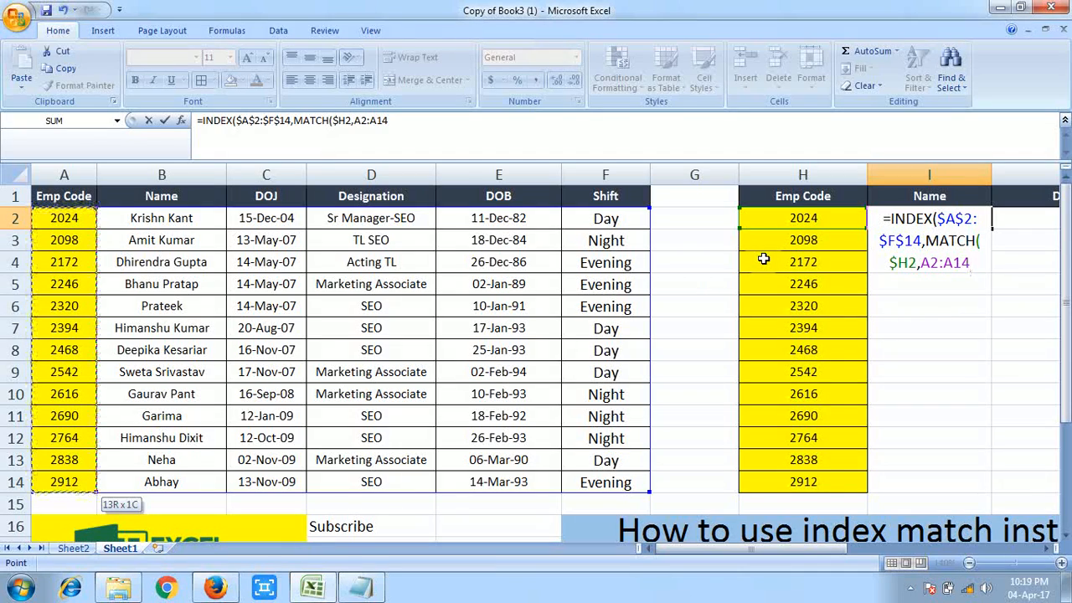
key(F4)
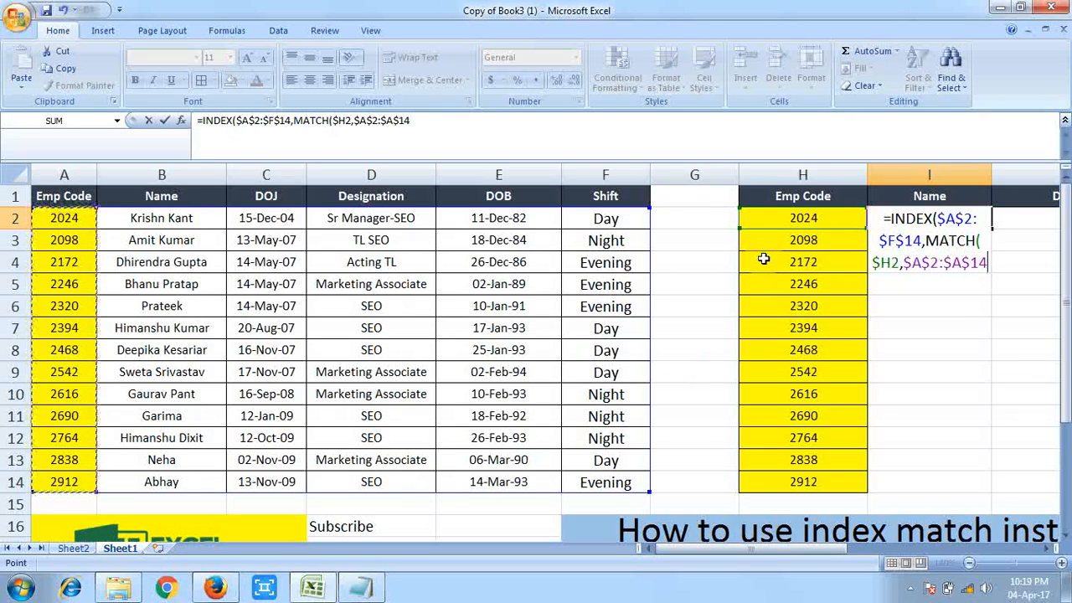
text(,)
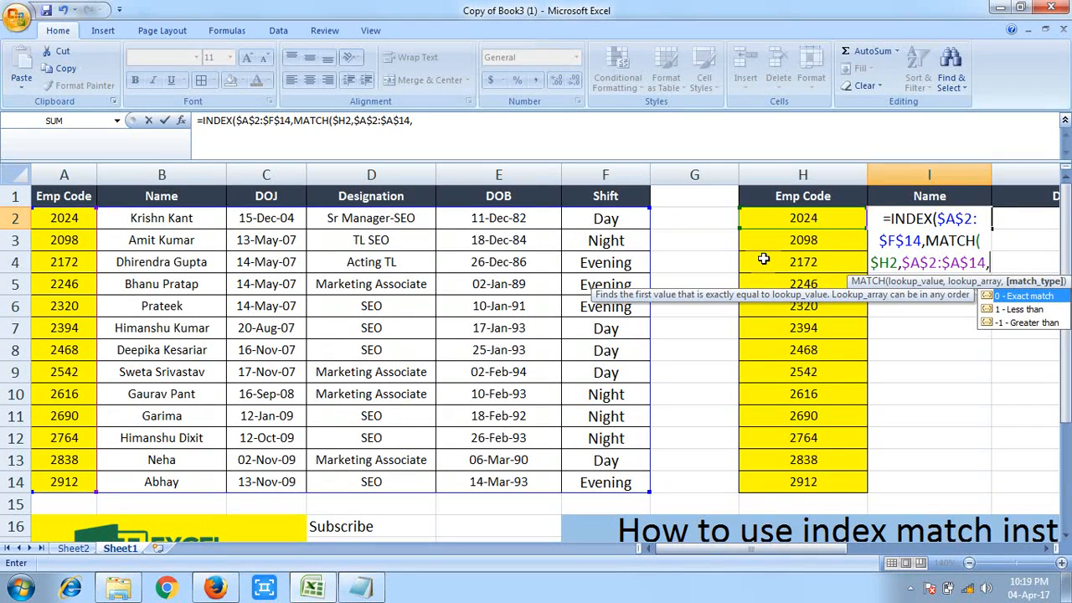
text(0))
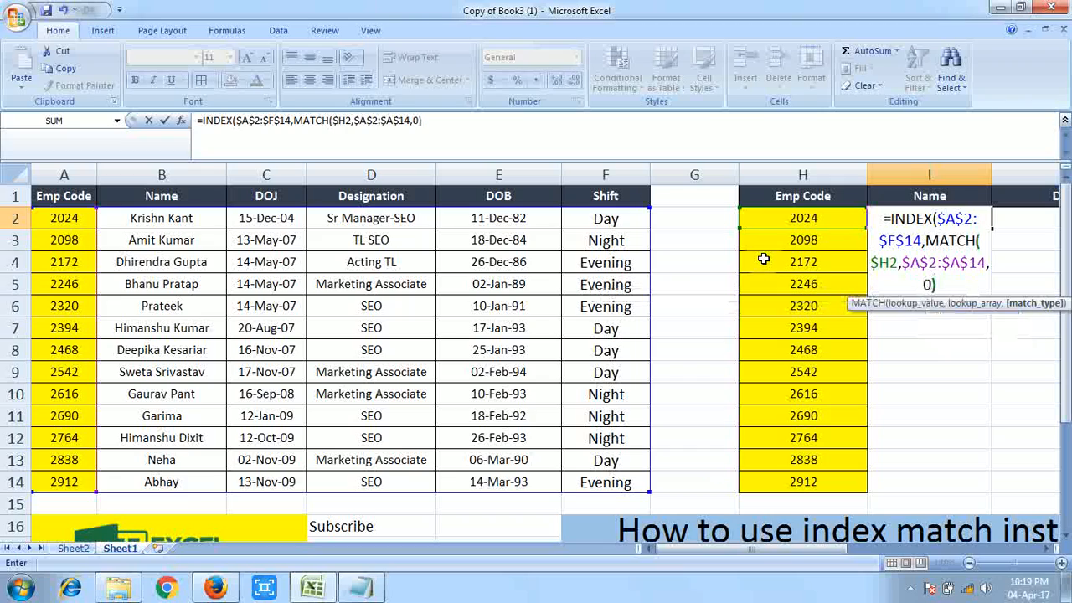
Step: Begin a second nested MATCH for the INDEX column number, with the Name header cell I1 as its lookup value
text(,mat)
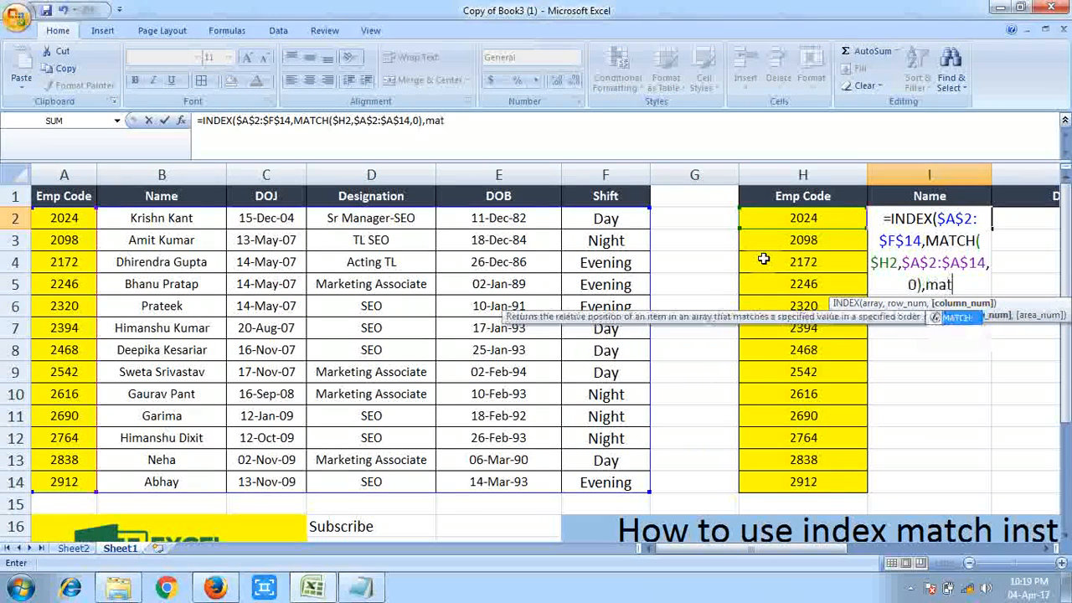
key(Tab)
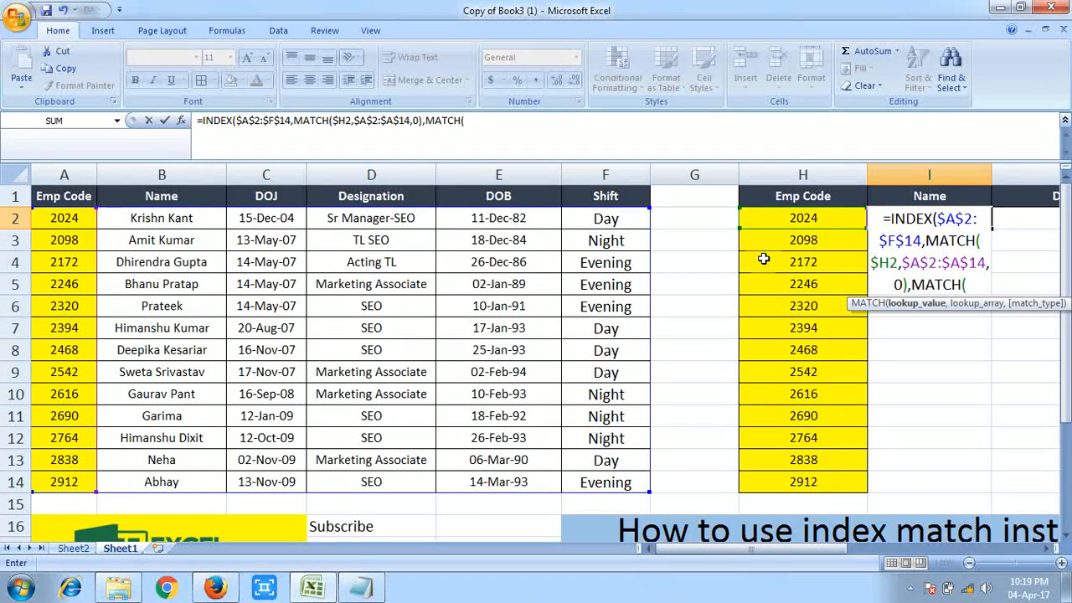
key(Up)
key(Right)
key(Right)
key(Right)
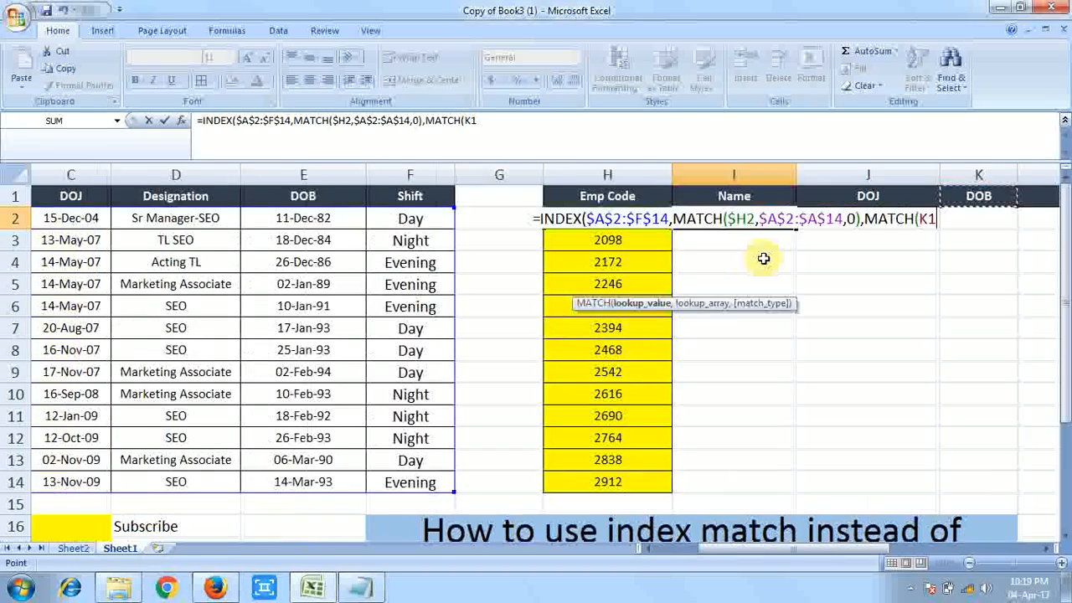
key(Left)
key(Left)
key(Left)
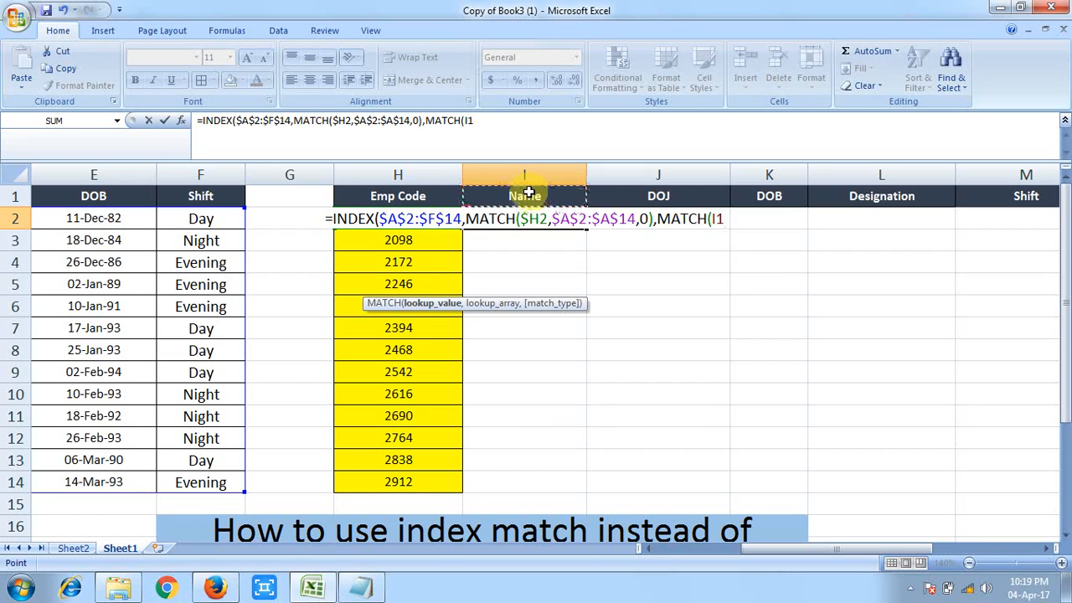
key(Right)
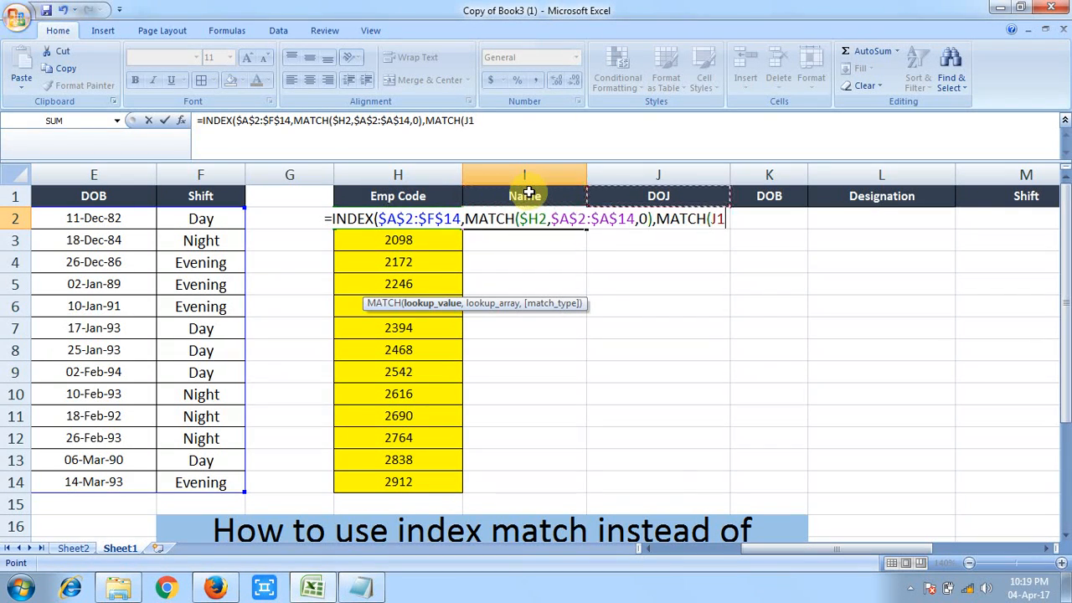
key(Right)
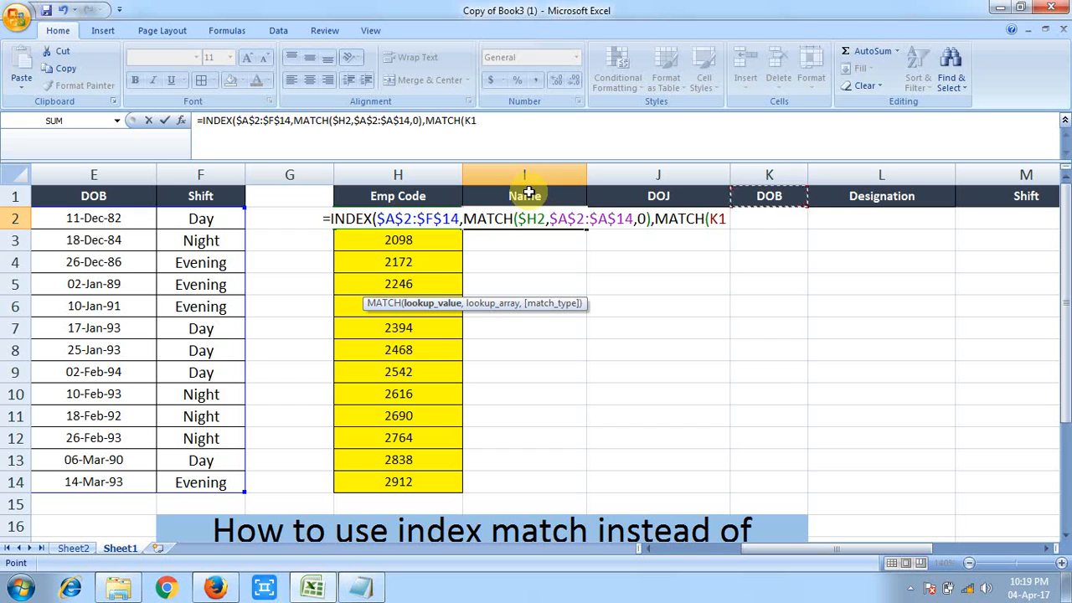
key(Down)
key(Down)
key(Down)
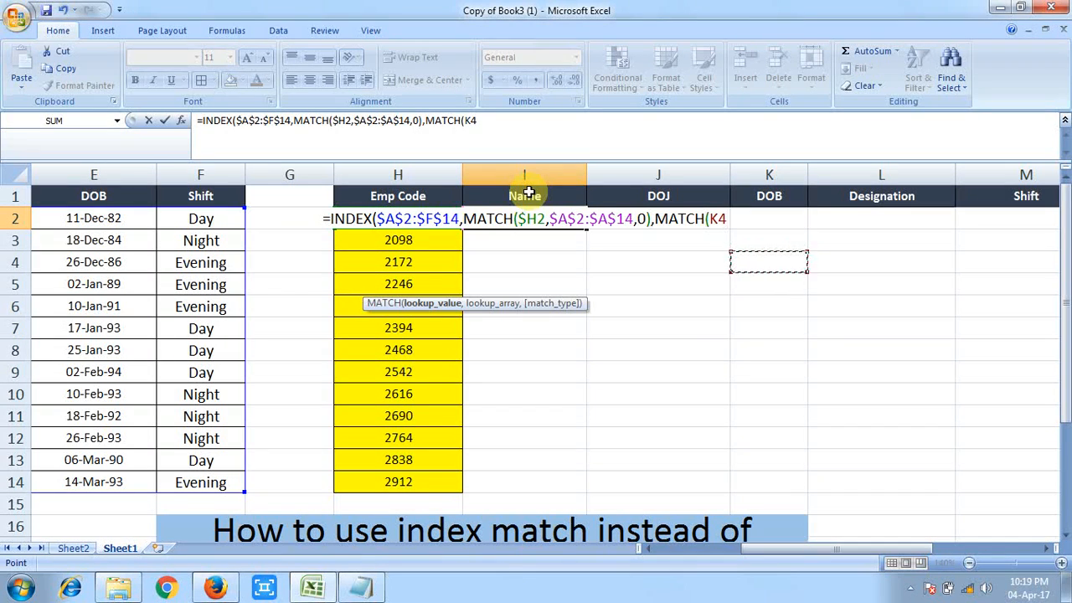
key(Up)
key(Up)
key(Up)
key(Left)
key(Left)
key(Left)
key(Right)
key(Right)
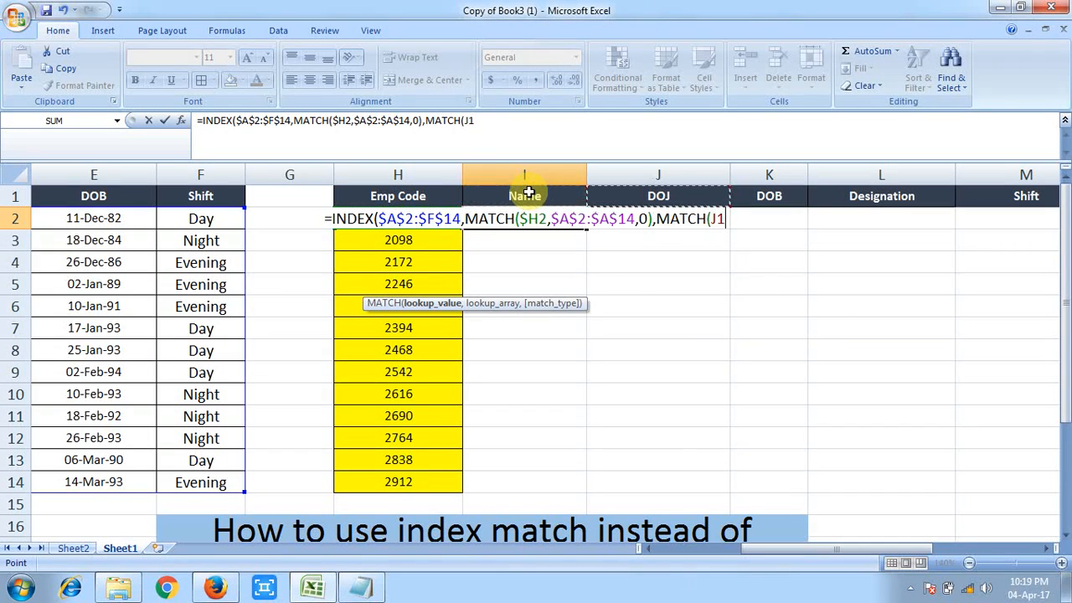
key(Left)
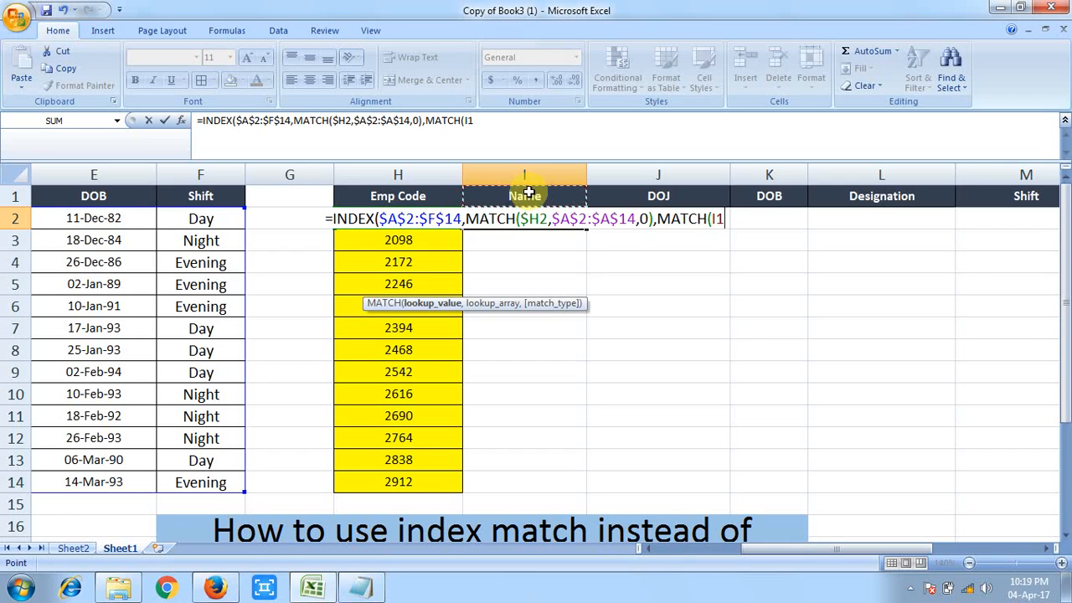
key(Right)
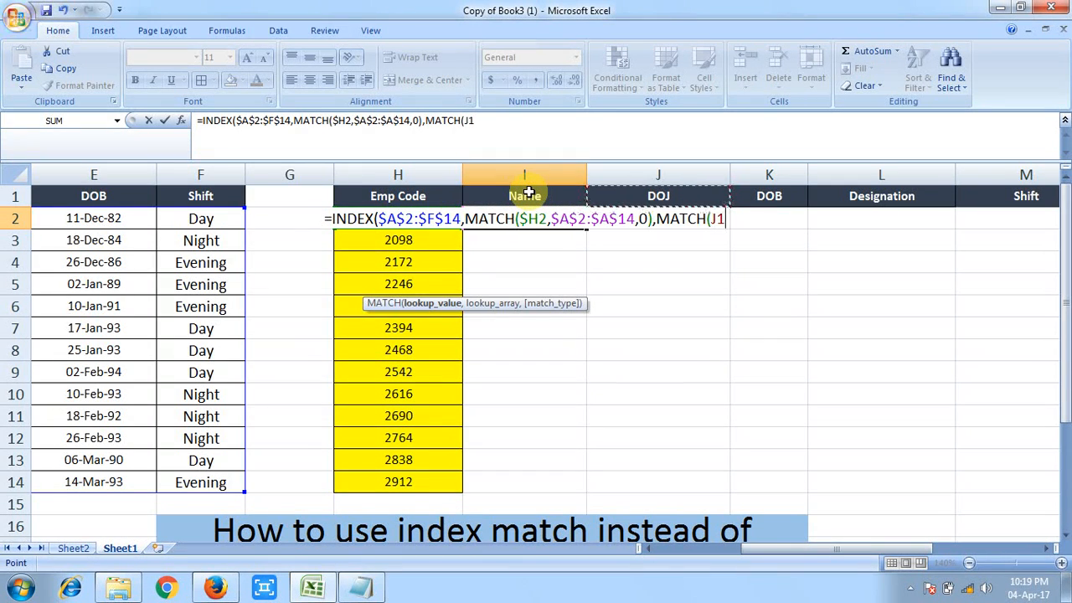
key(Left)
key(Left)
key(Right)
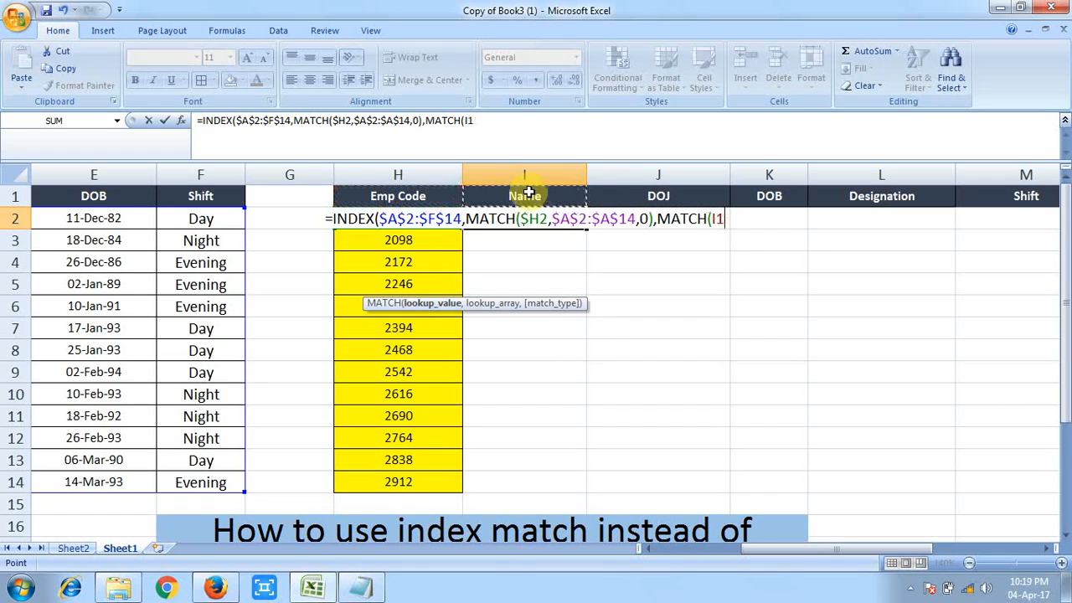
Step: Lock only the row of the second MATCH lookup value so the reference reads I$1
key(Left)
key(Right)
key(F4)
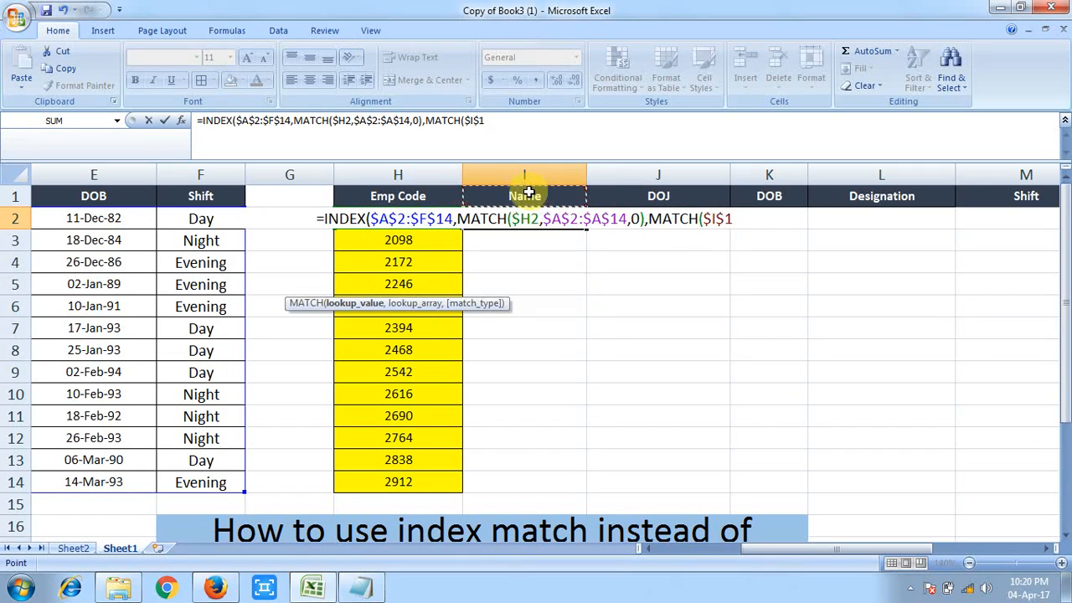
key(F4)
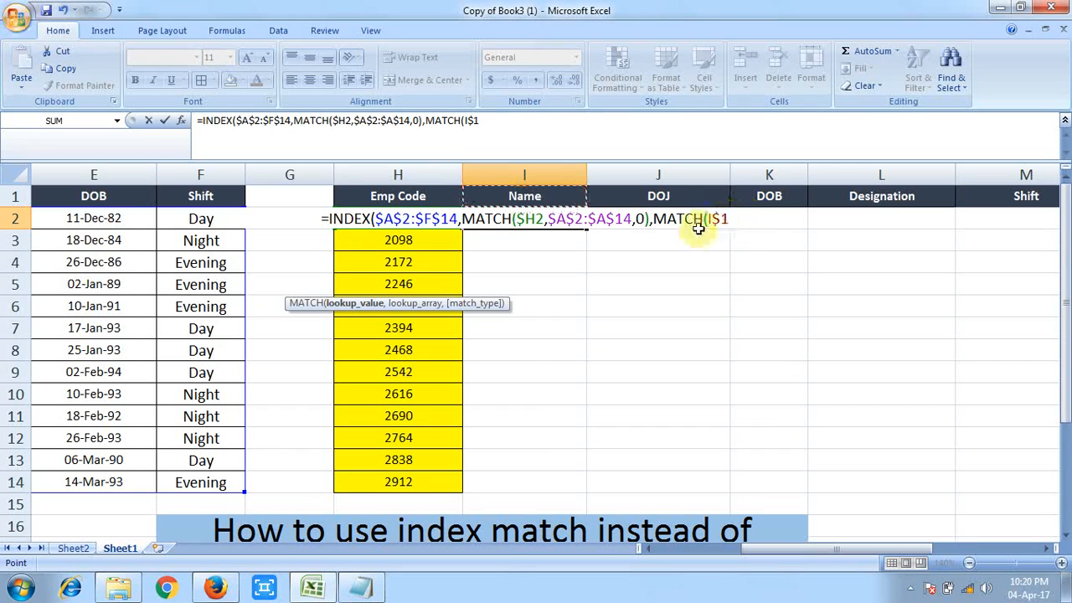
Step: Start the second MATCH lookup array at header cell A1 of the source table
text(,I1)
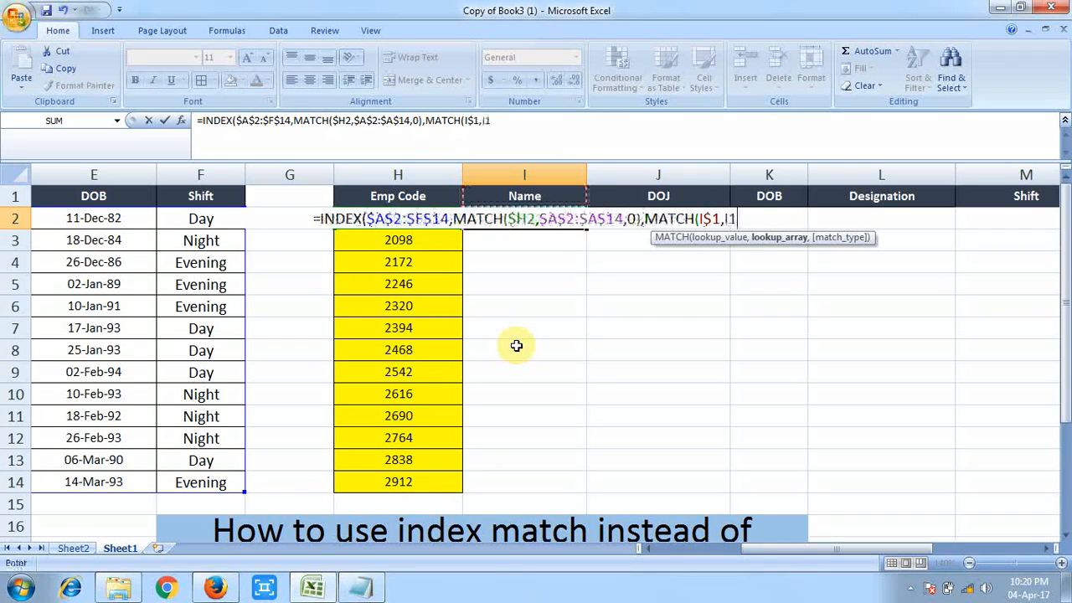
key(Left)
key(Left)
key(Left)
key(Left)
key(Left)
key(Left)
key(Left)
key(Left)
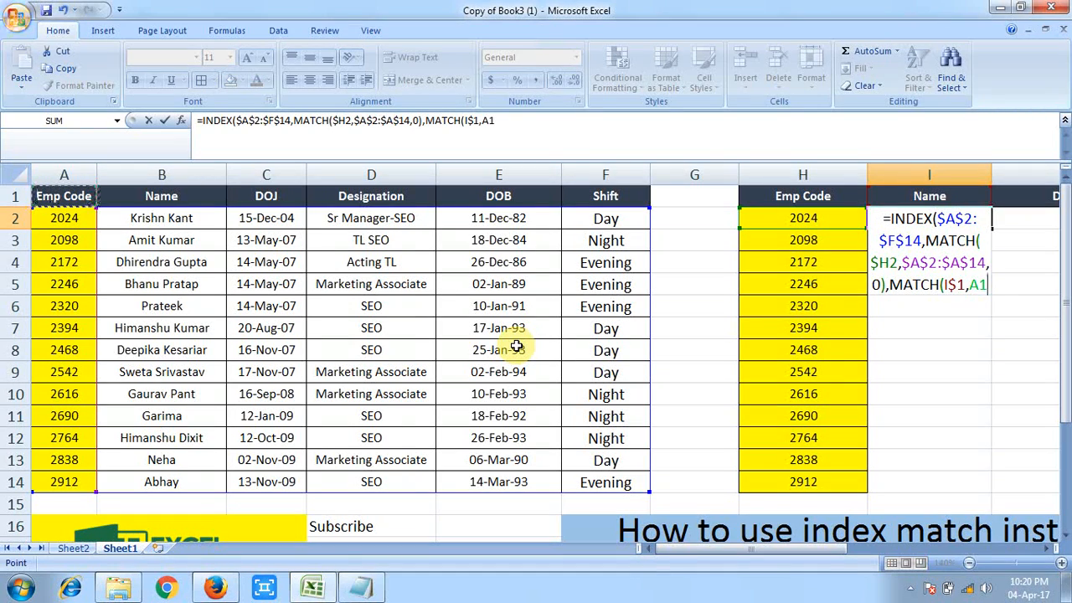
key(shift+Right)
key(shift+Right)
key(shift+Right)
key(shift+Right)
key(shift+Right)
key(F4)
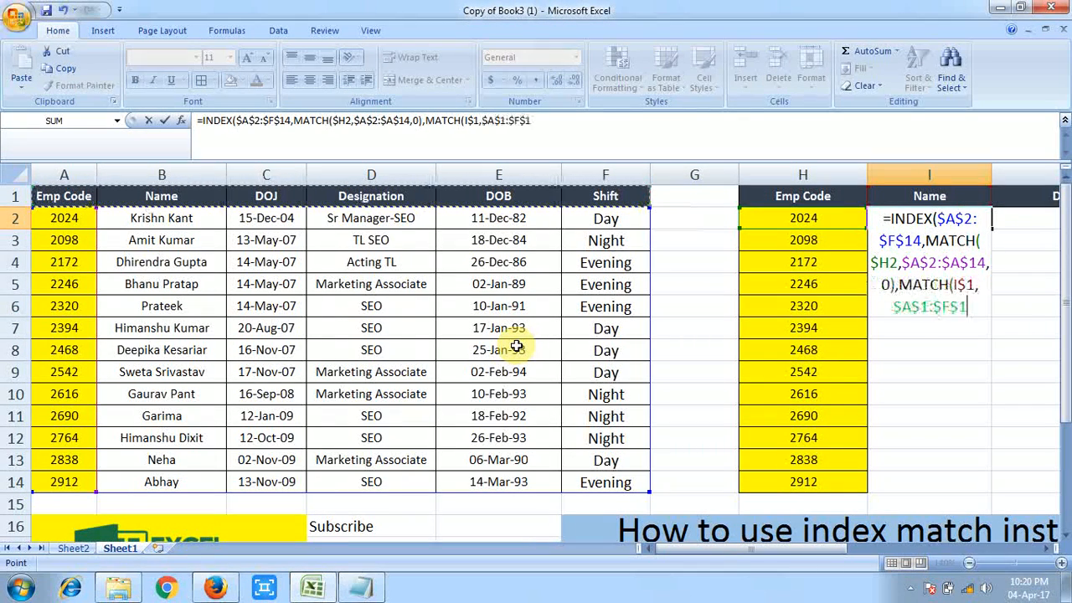
key(Right)
key(Right)
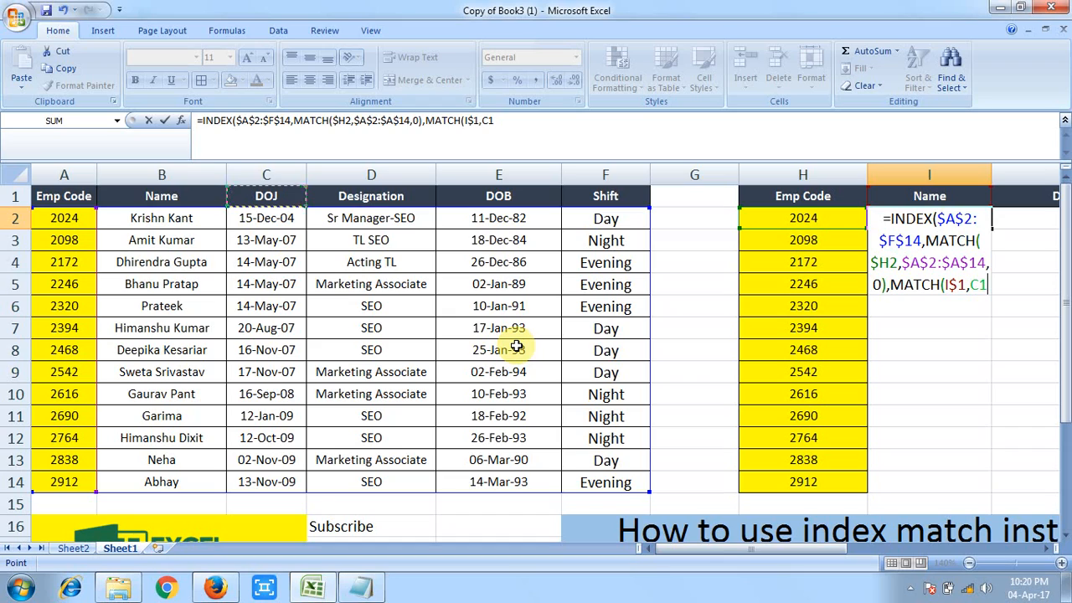
key(Left)
key(Right)
key(Left)
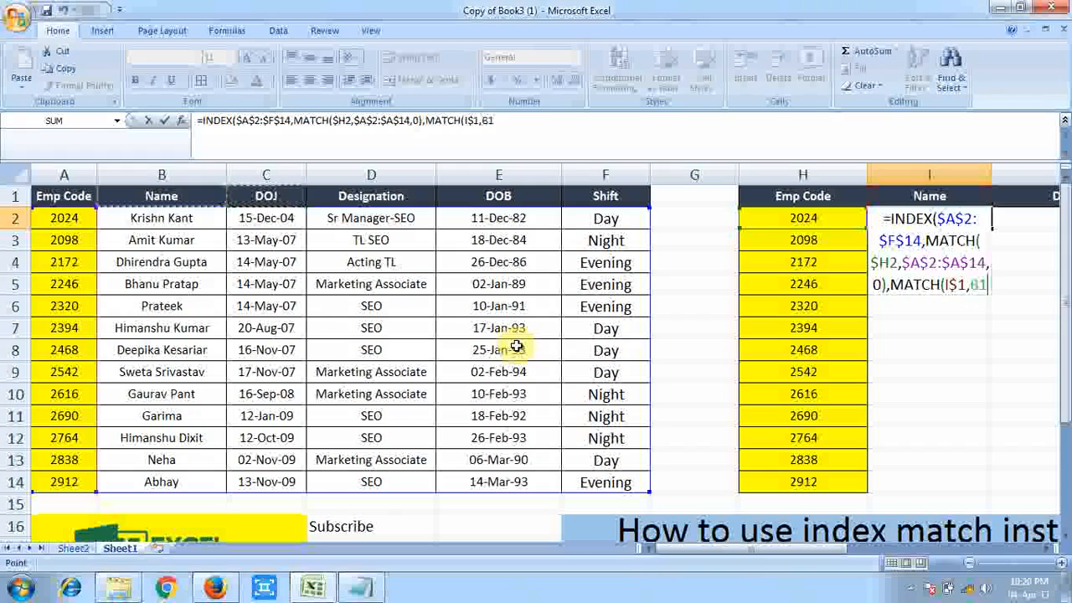
key(Right)
key(Right)
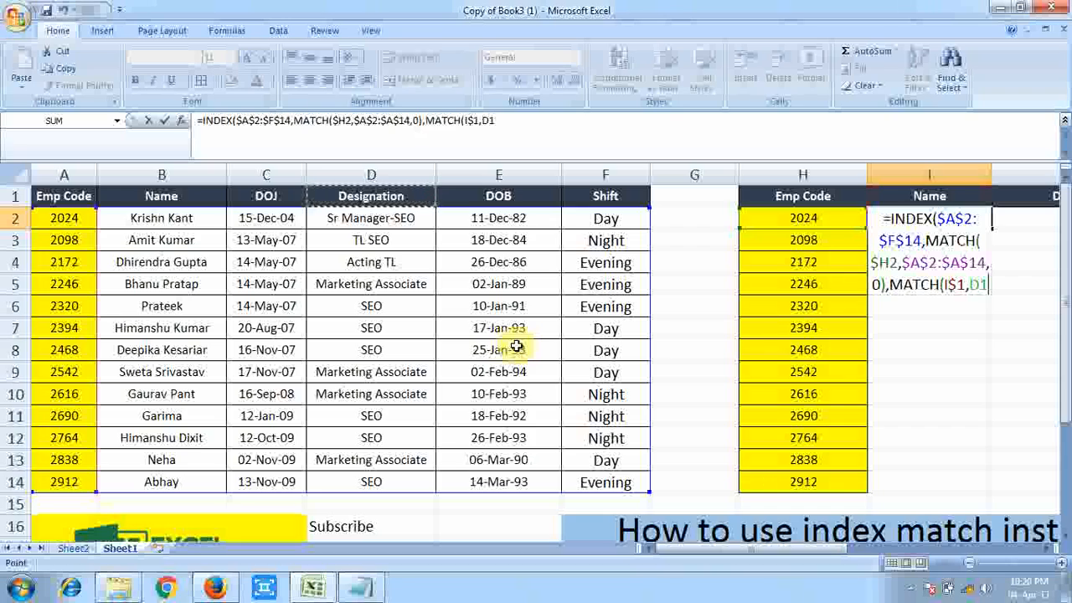
key(Left)
key(Left)
key(Left)
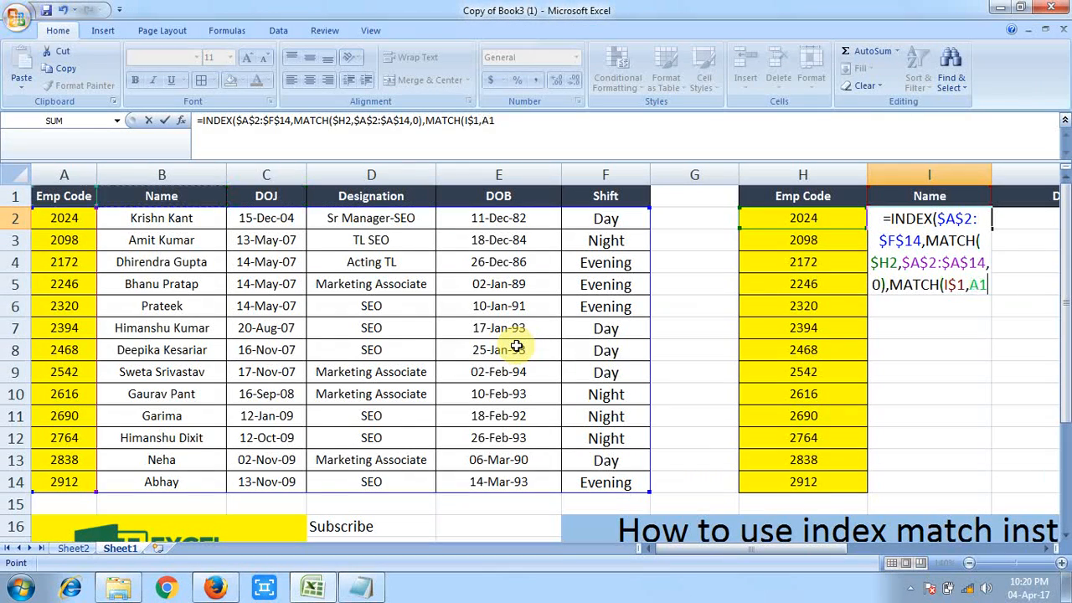
Step: Extend the second MATCH lookup array to the absolute header range $A$1:$F$1 and close the function with exact match type 0
key(ctrl+shift+Right)
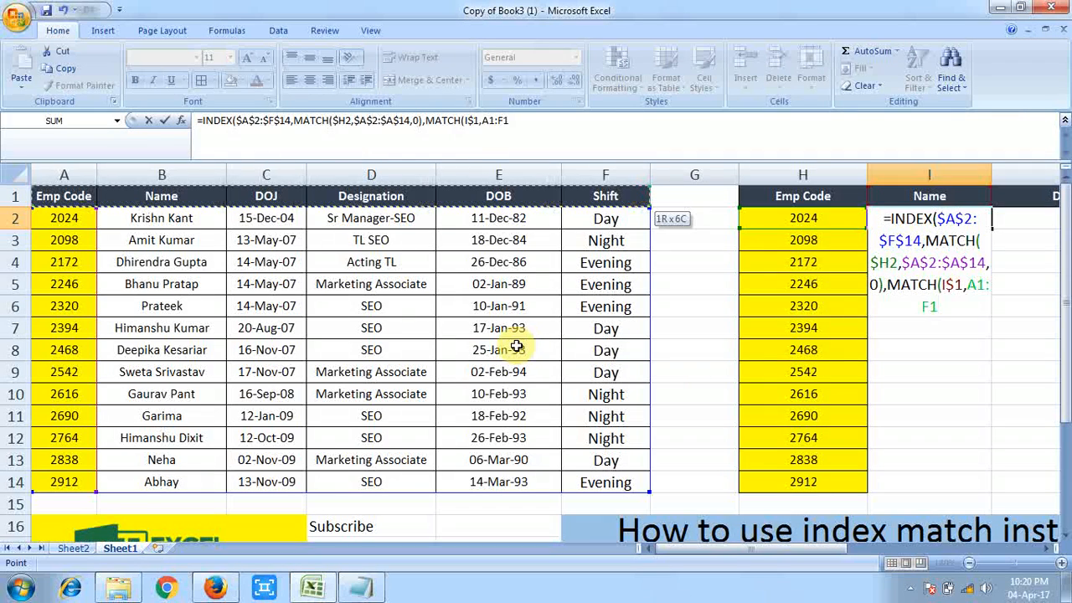
key(F4)
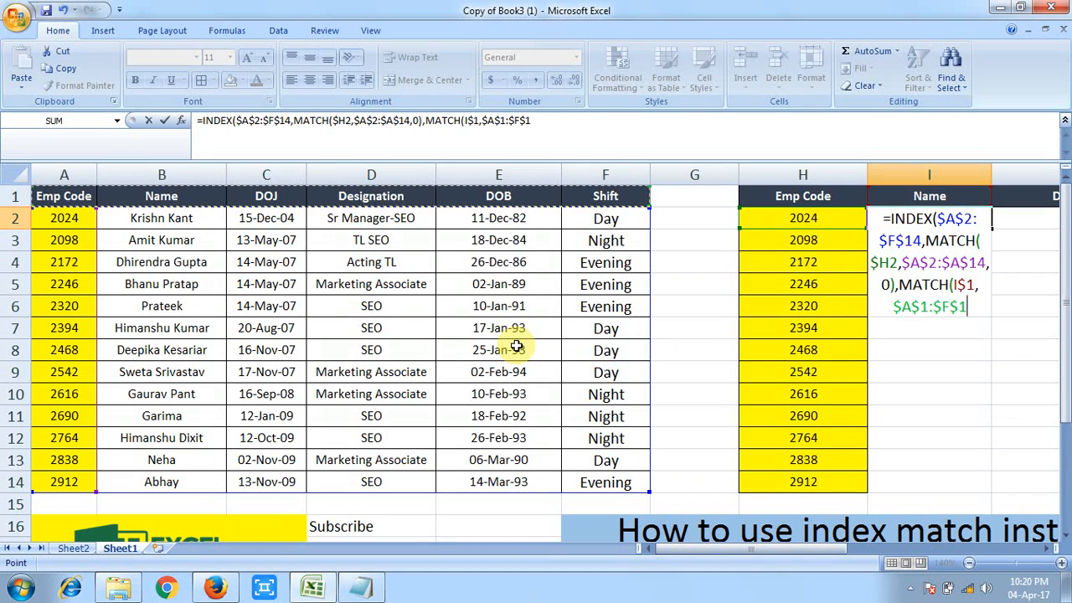
text(,0)
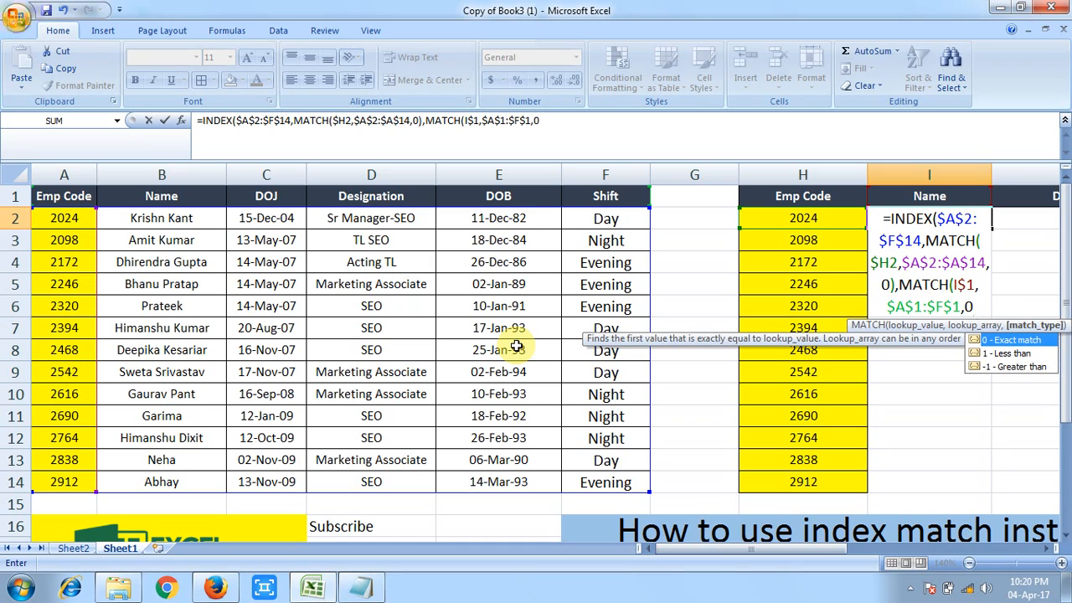
text())
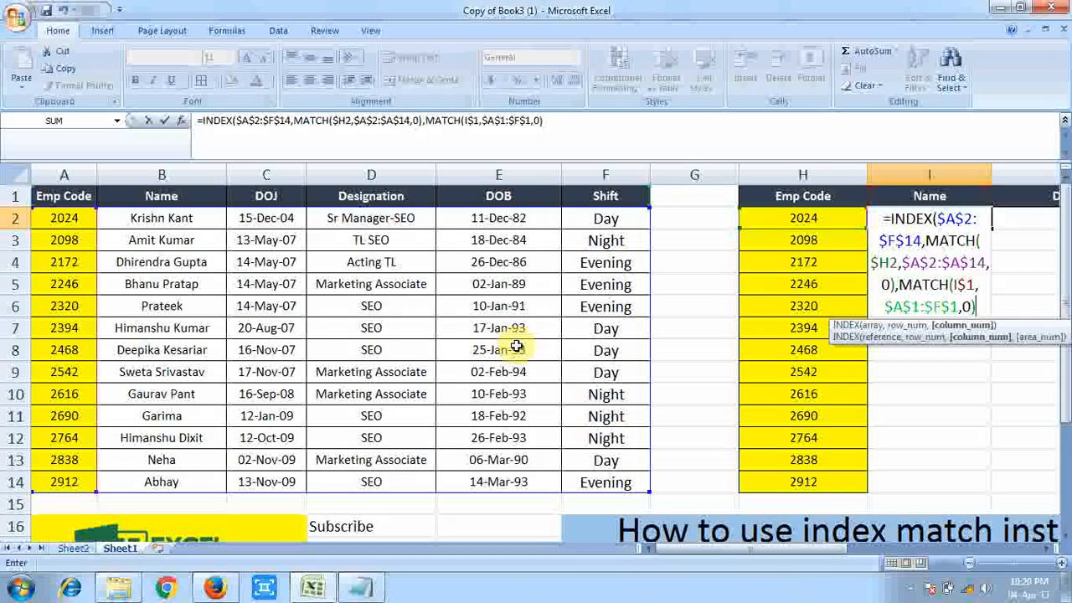
Step: Complete the INDEX formula in I2 with area number 1 and a closing parenthesis, commit it, and reselect I2
text(,)
key(Return)
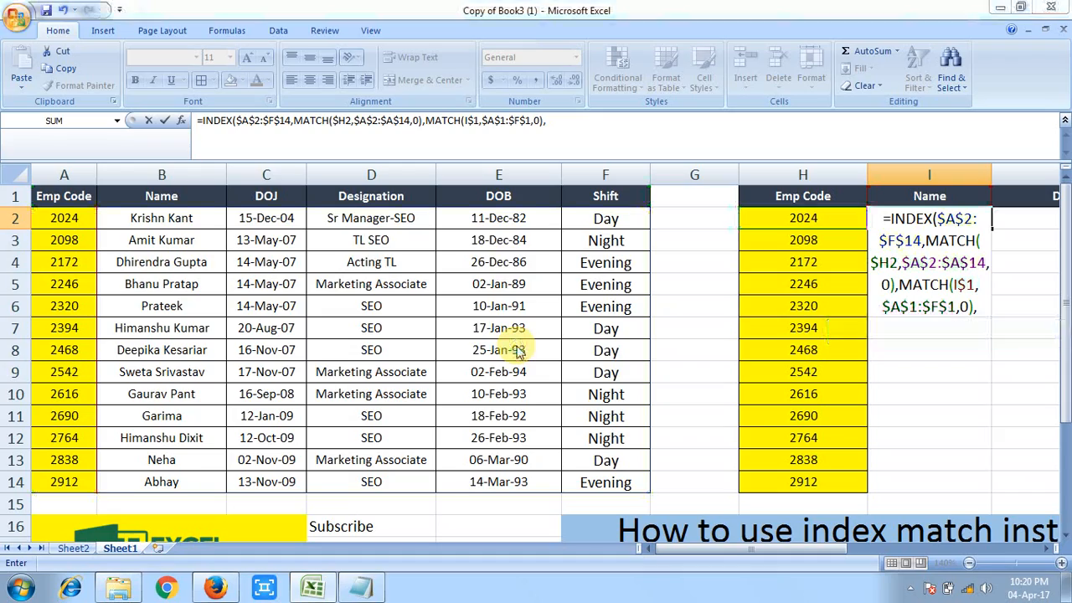
click(517, 352)
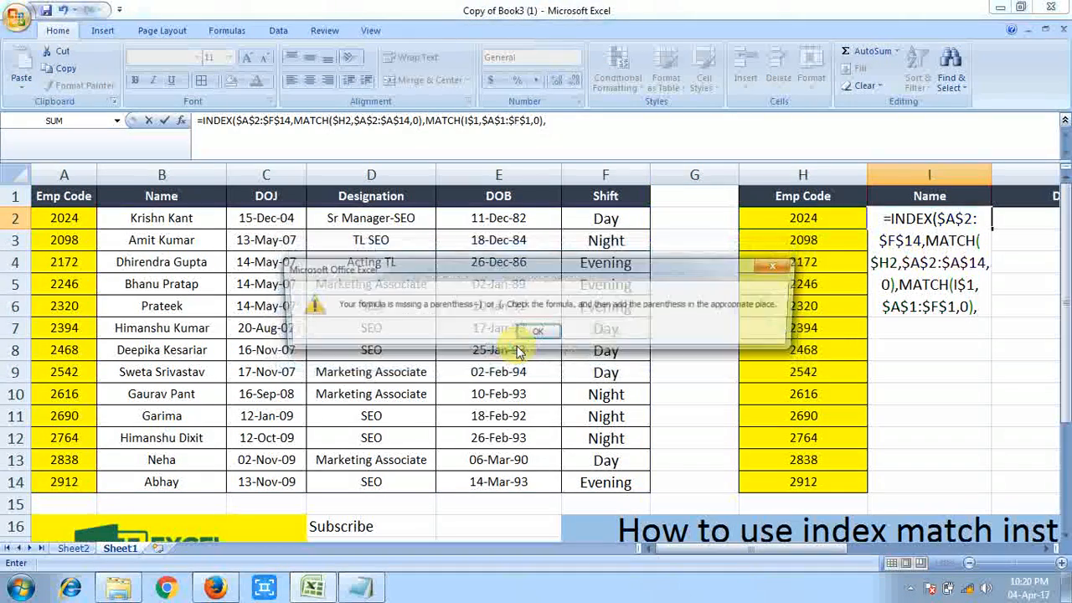
click(536, 335)
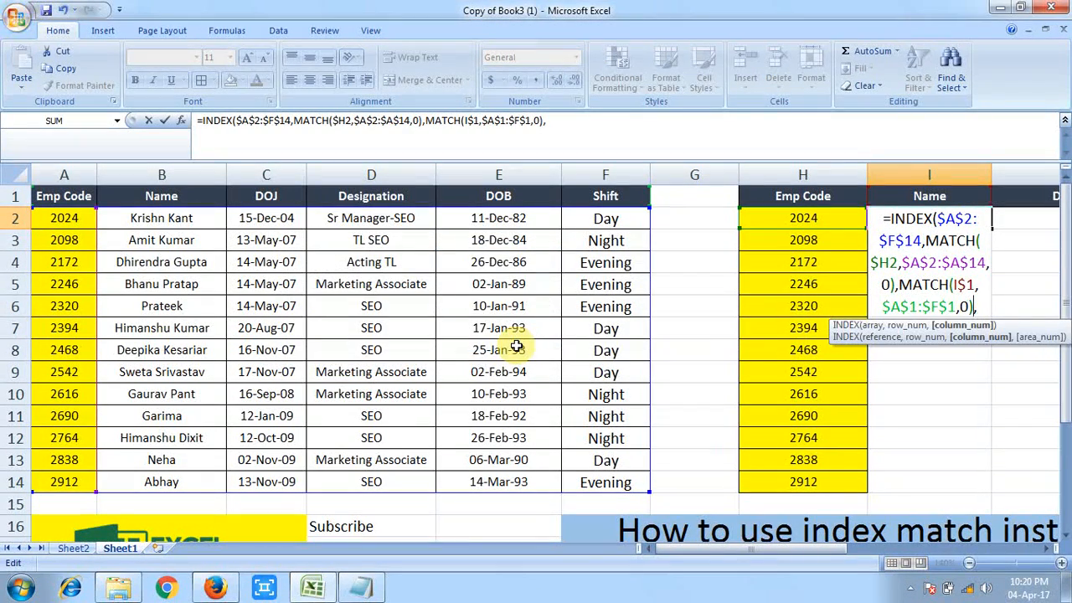
text(1)
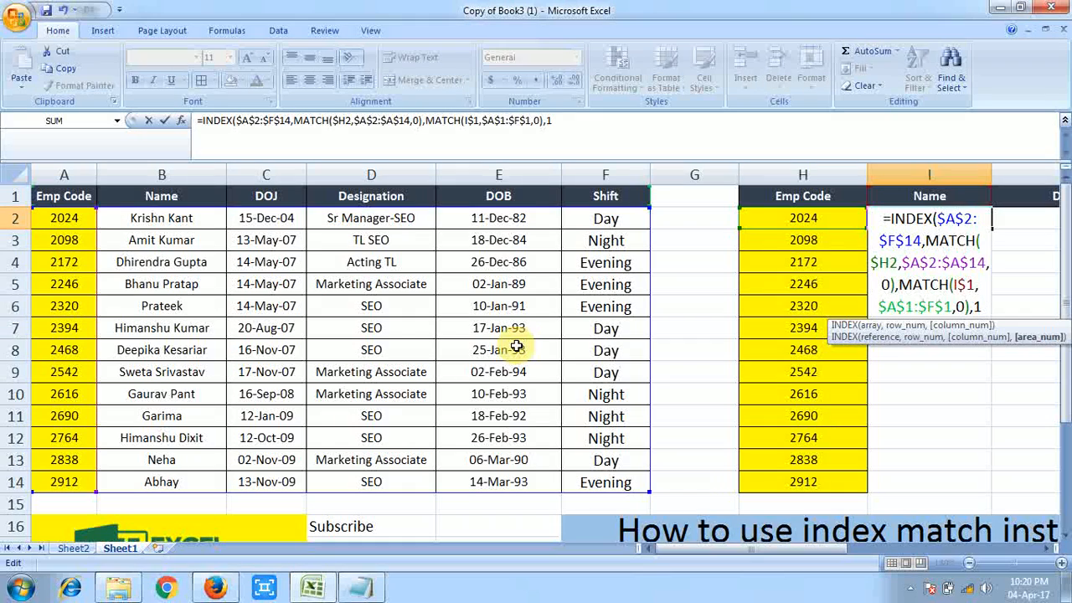
text())
key(Return)
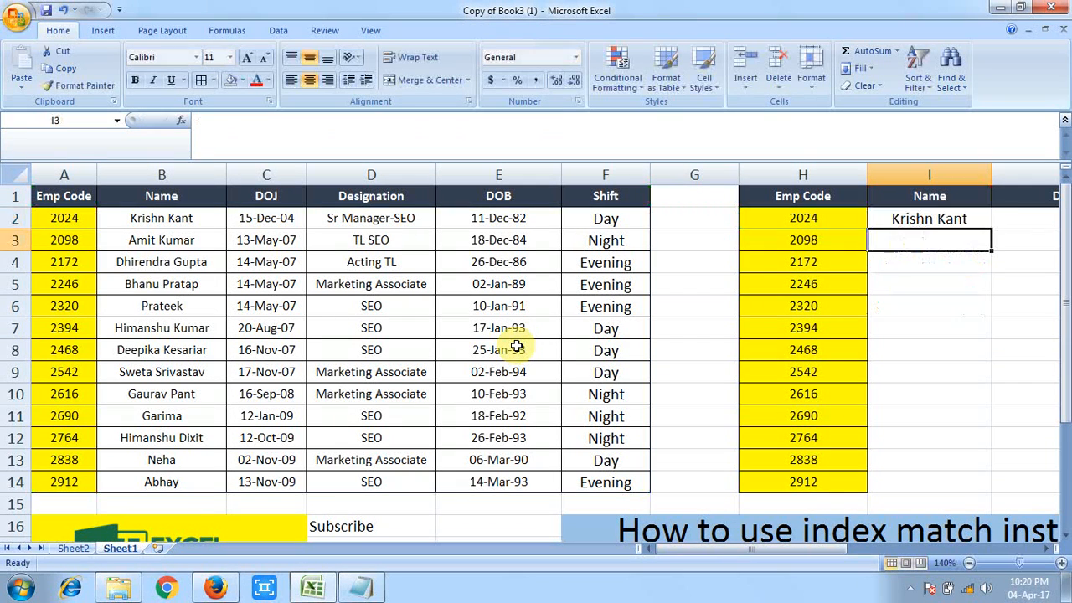
key(Up)
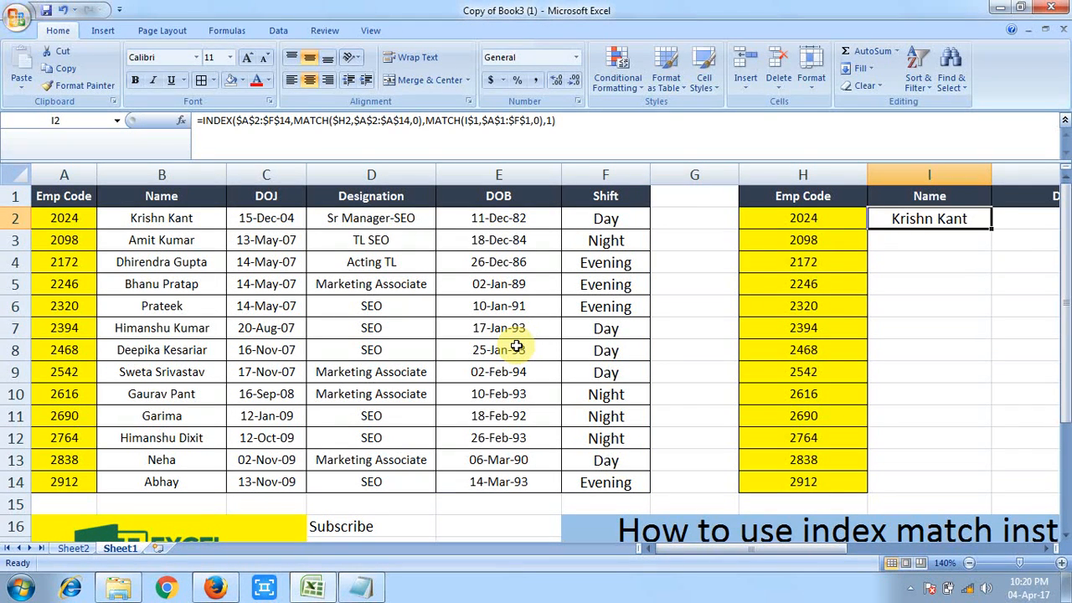
Step: Copy the INDEX formula from I2 into I3:I14 to fill the Name column
key(ctrl+c)
key(Down)
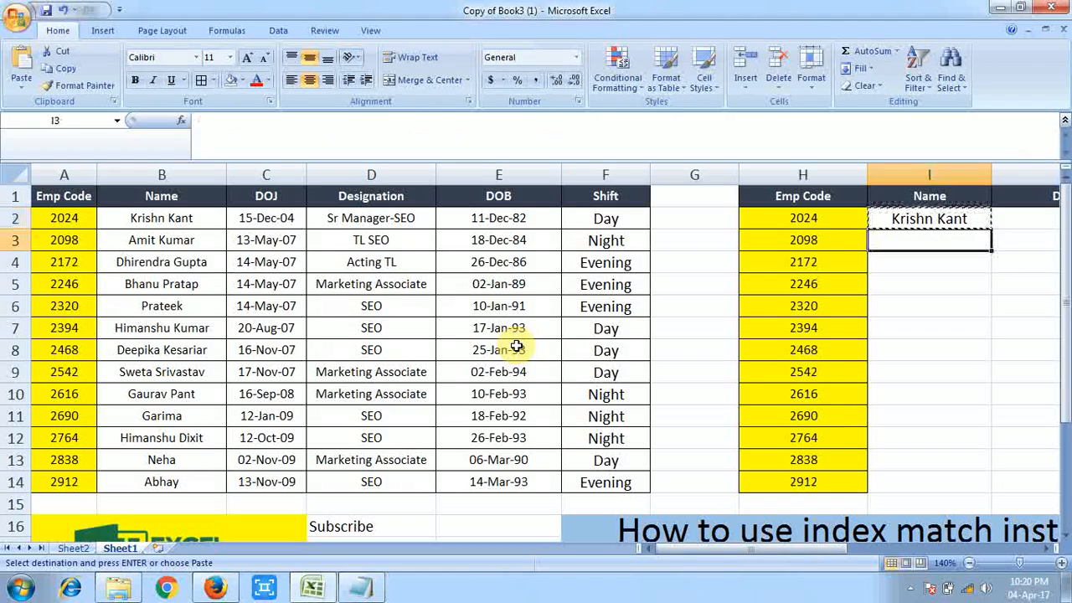
key(shift+Down)
key(shift+Down)
key(shift+Down)
key(shift+Down)
key(shift+Down)
key(shift+Down)
key(shift+Down)
key(shift+Down)
key(shift+Down)
key(shift+Down)
key(shift+Down)
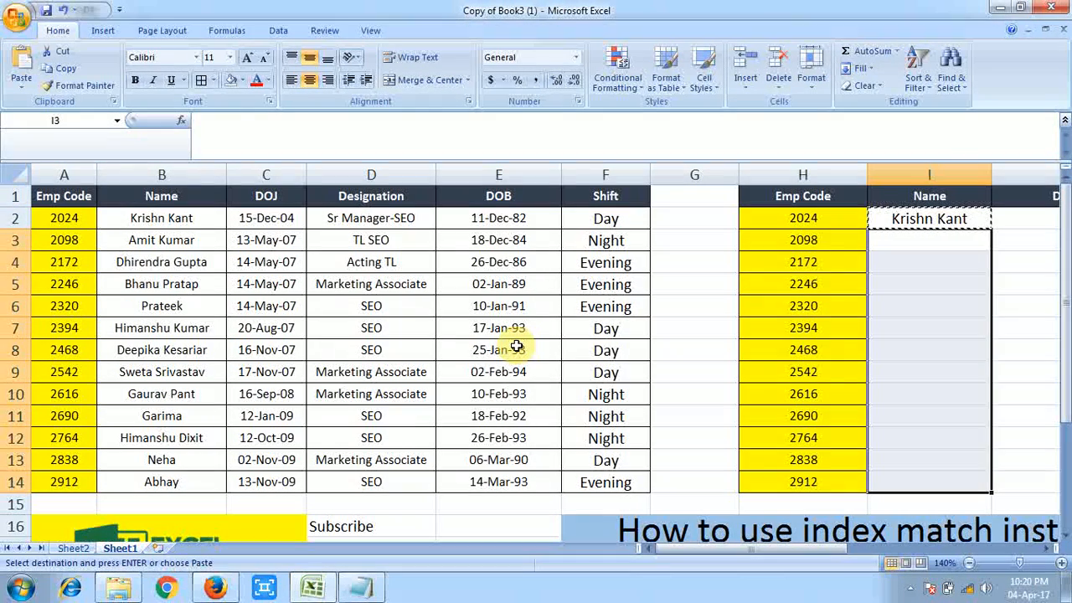
key(ctrl+v)
Step: Paste the copied I2 formula into J2 under the DOJ header
key(Right)
key(Left)
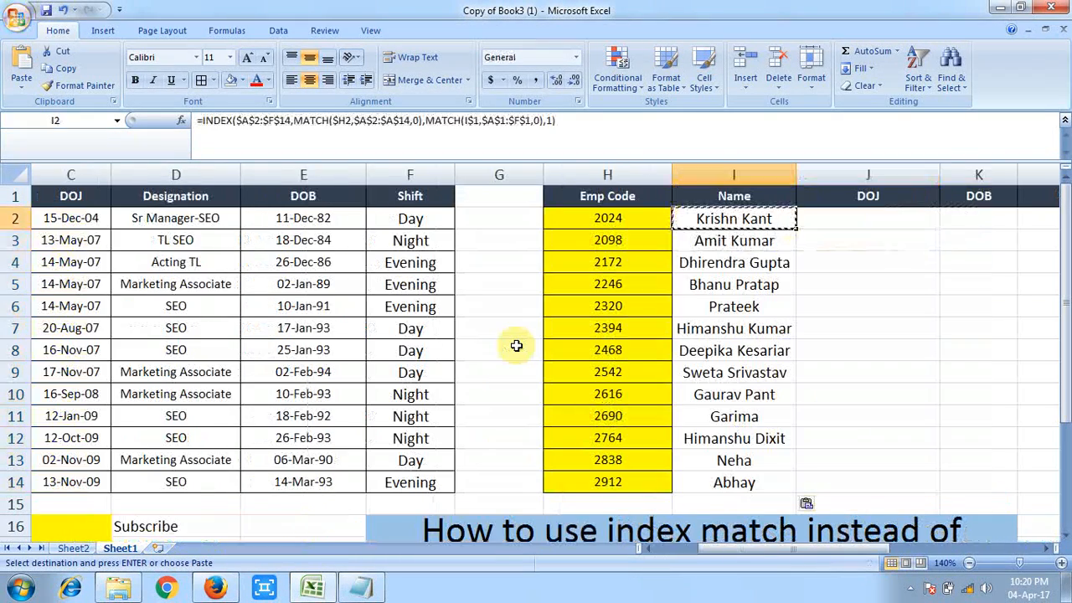
key(Up)
key(Right)
key(Return)
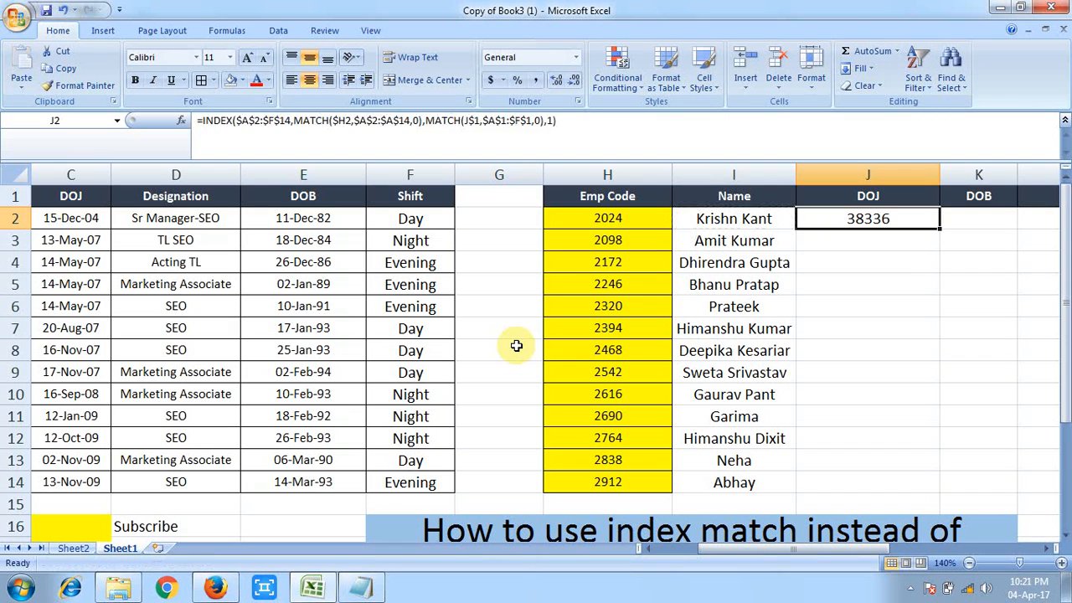
Step: Copy the formula from J2 into K2 under the DOB header
key(Right)
key(Left)
key(Left)
key(Right)
key(ctrl+c)
key(Right)
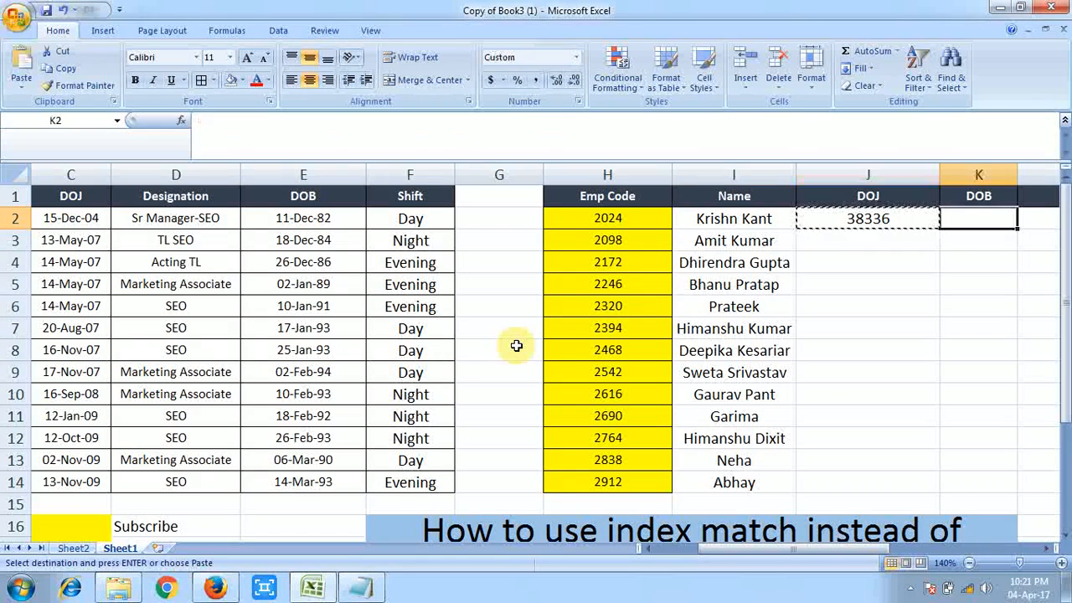
key(ctrl+v)
Step: Paste the copied J2 formula over J2:K14 to fill the DOJ and DOB columns
key(Left)
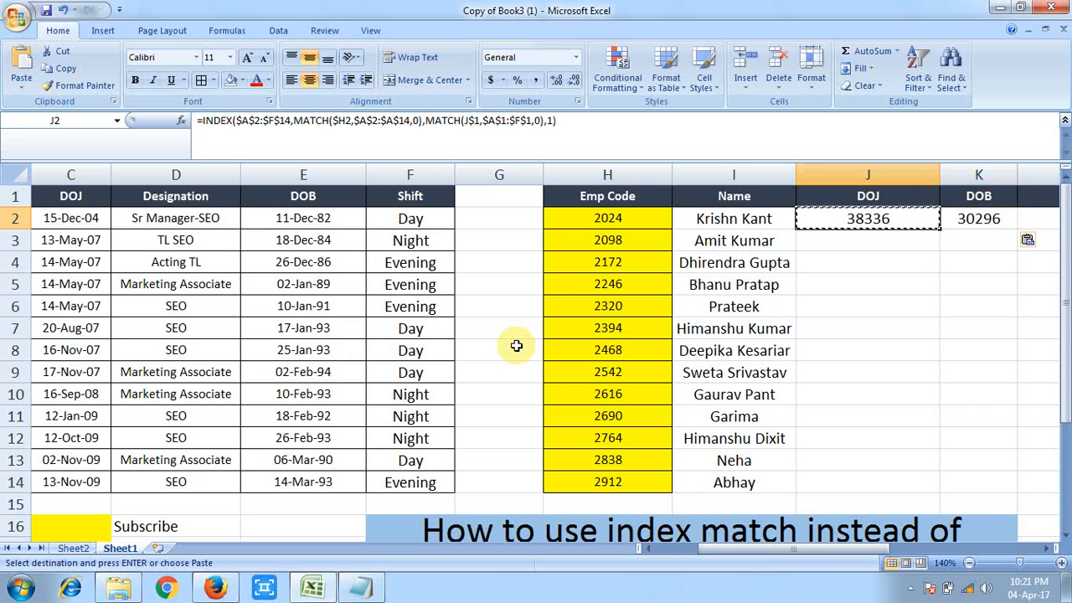
key(shift+Down)
key(shift+Down)
key(shift+Down)
key(shift+Down)
key(shift+Down)
key(shift+Down)
key(shift+Down)
key(shift+Down)
key(shift+Down)
key(shift+Down)
key(shift+Down)
key(shift+Down)
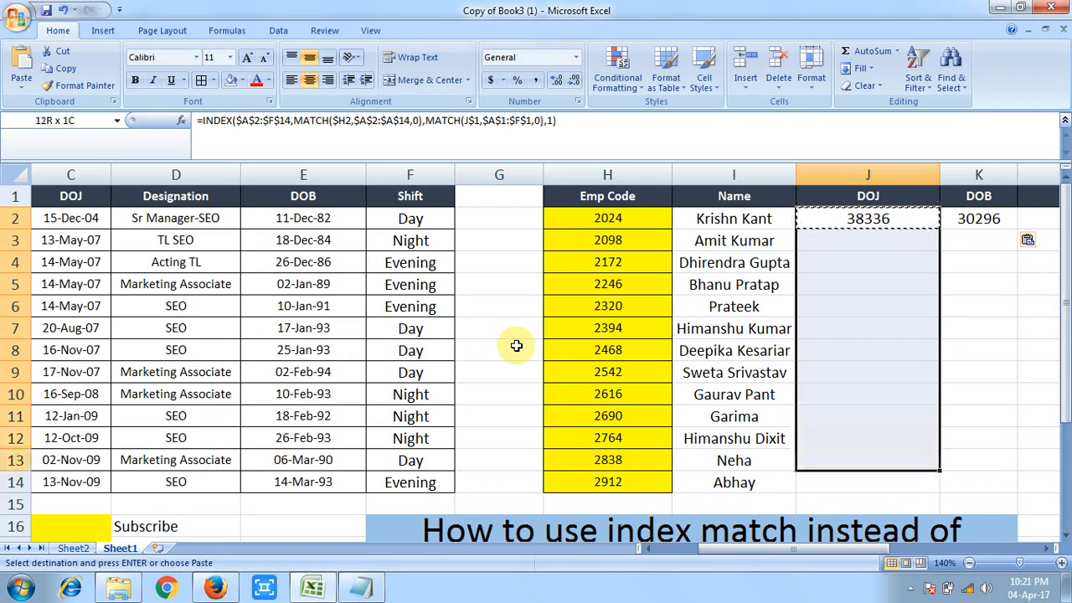
key(shift+Right)
key(Return)
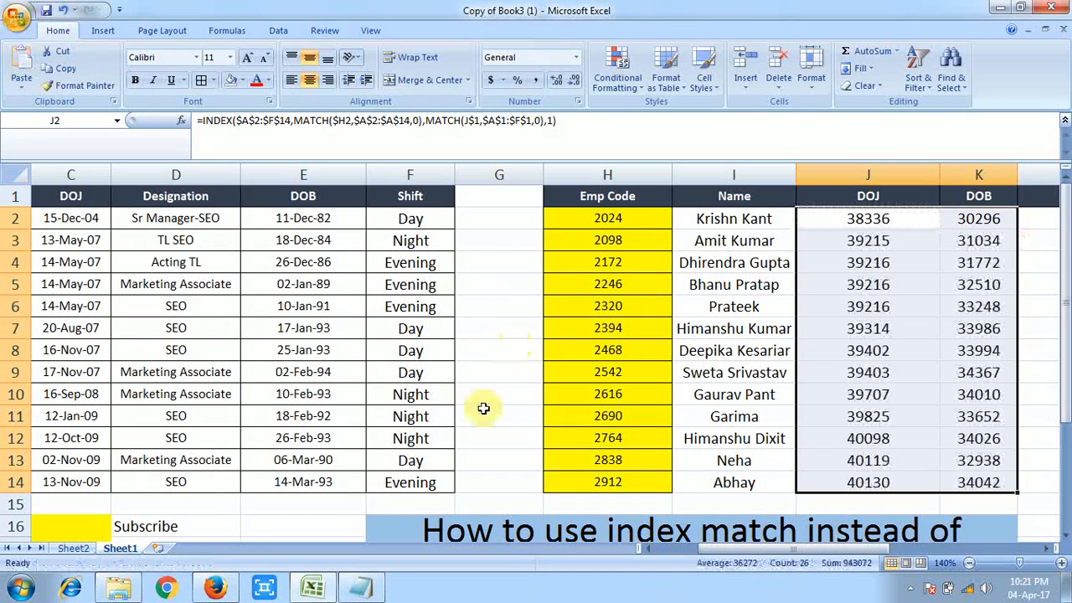
Step: Switch to Notepad and append "to date format" to the "Press ctr+shift+#" line
click(361, 587)
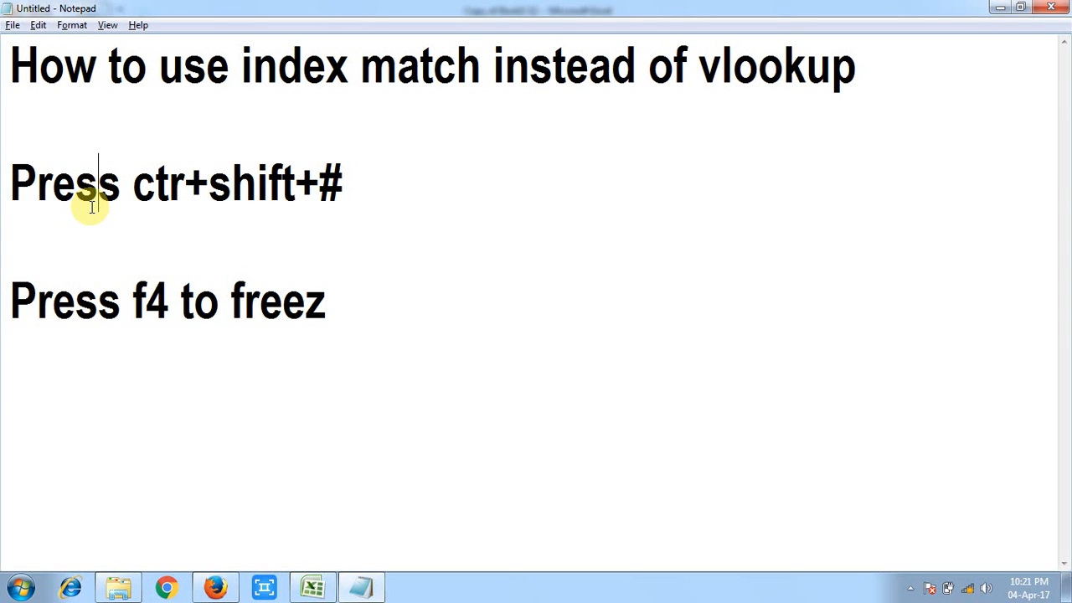
key(Up)
key(Down)
key(ctrl+shift+Right)
key(ctrl+shift+Right)
key(ctrl+shift+Right)
key(ctrl+shift+Right)
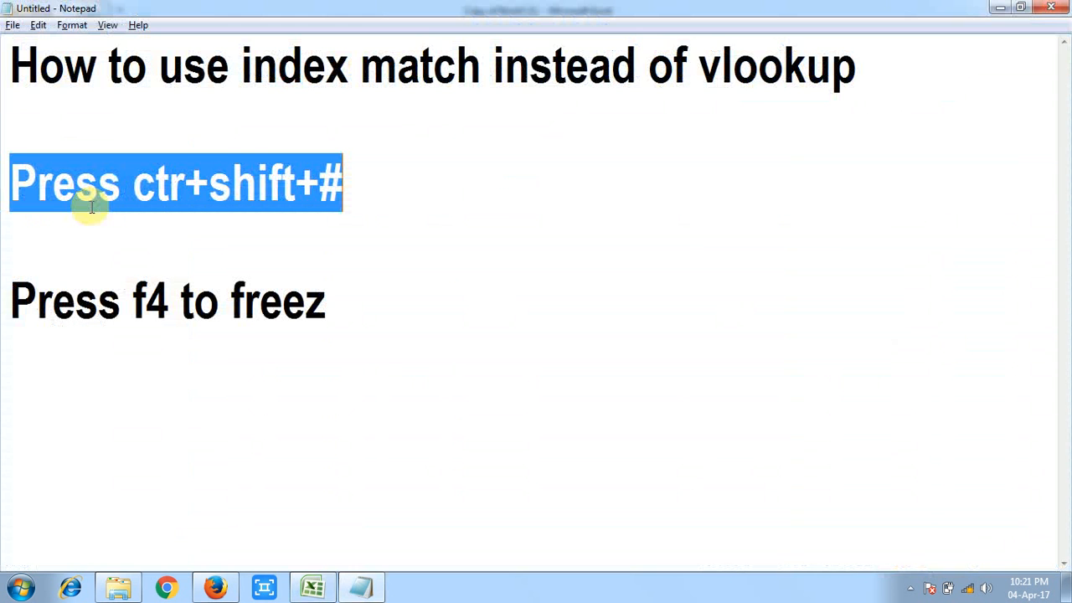
click(385, 156)
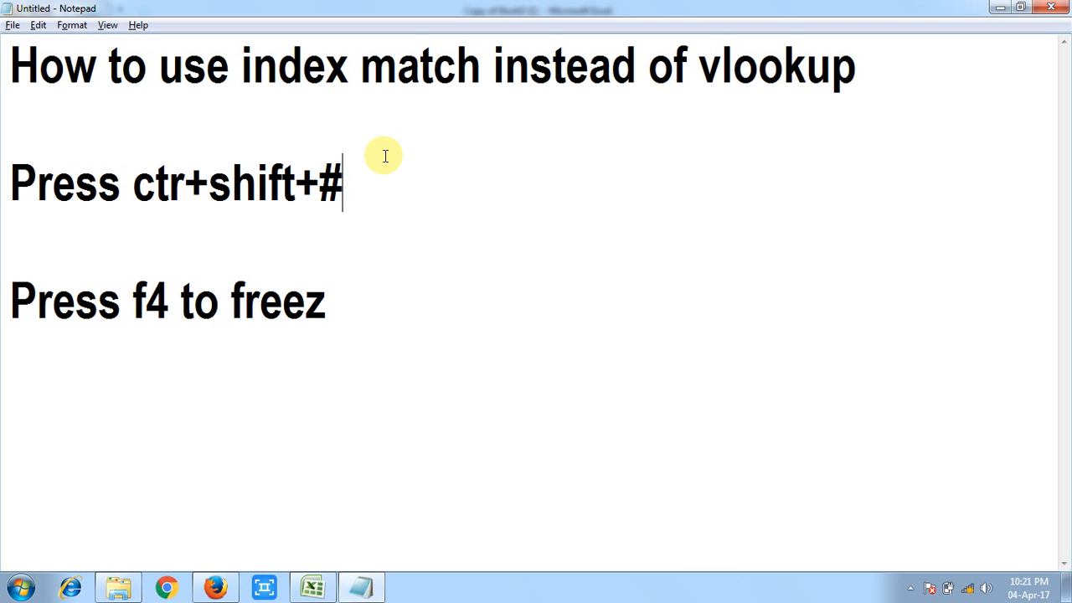
text(to da)
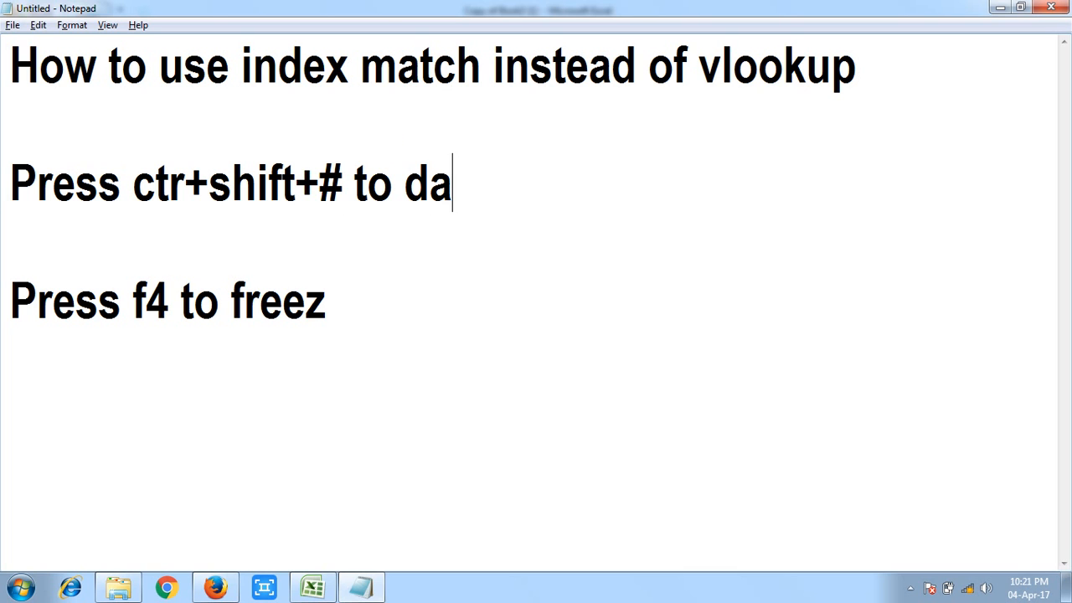
text(te format)
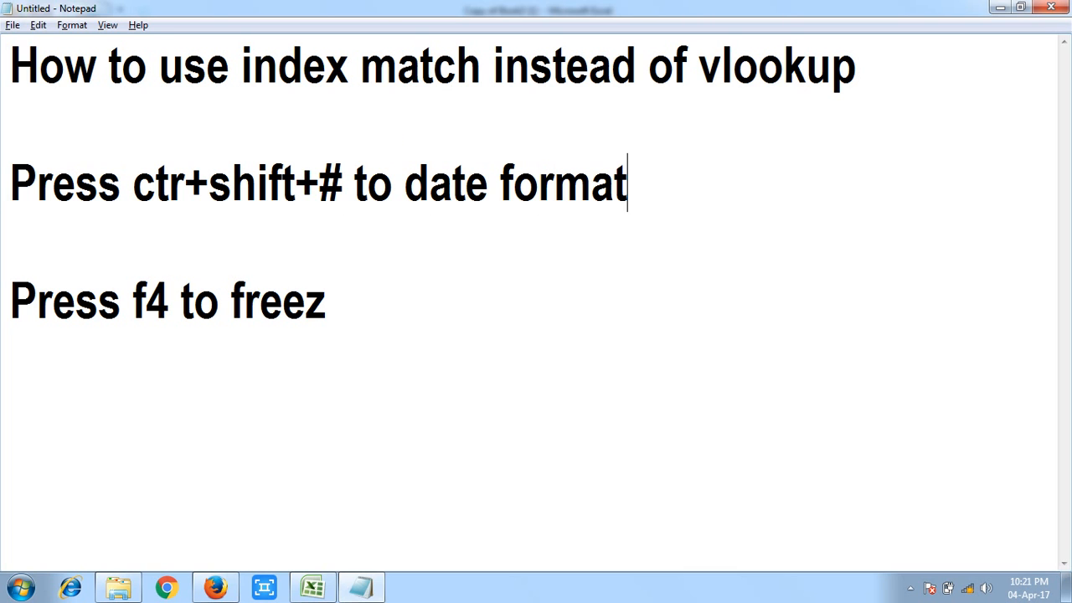
Step: Switch back to Excel and apply the day-month-year date format to J2:K14
key(alt)
key(alt+Tab)
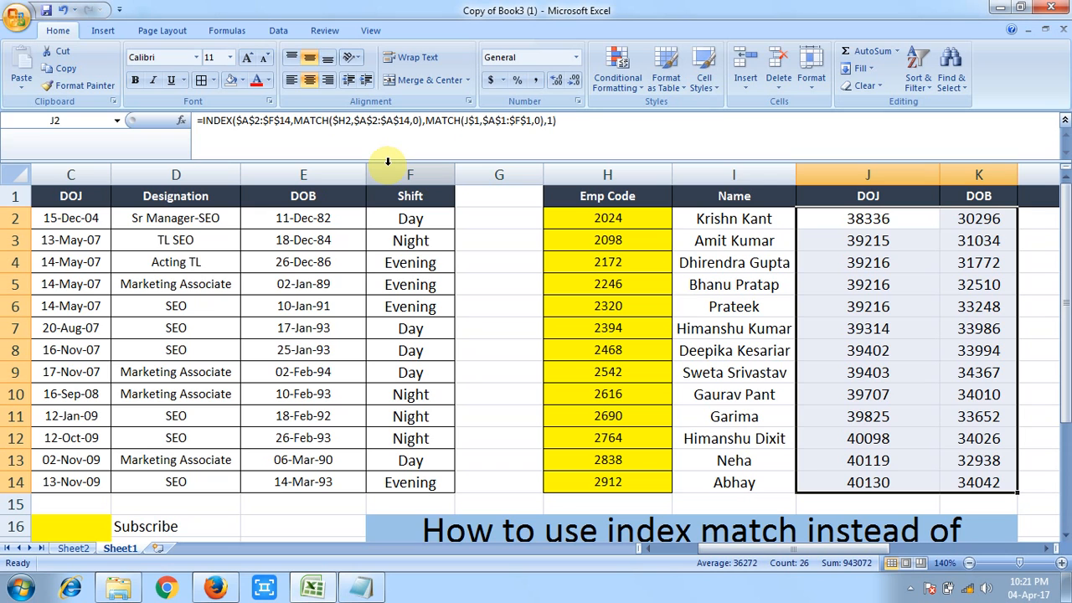
key(ctrl+shift+3)
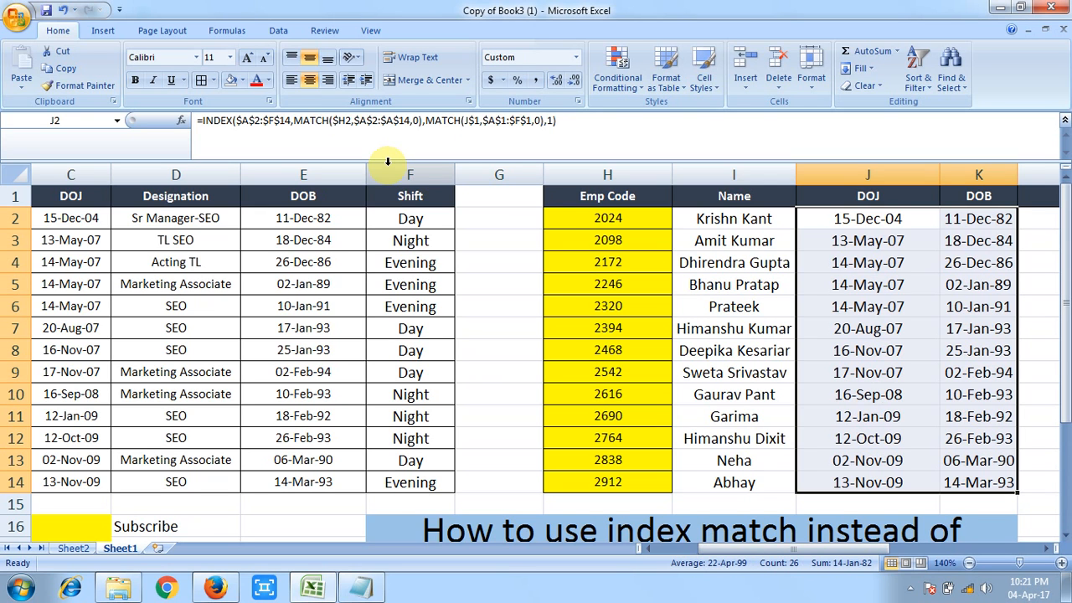
Step: Copy the formula from K2 into L2 and M2 under the Designation and Shift headers
key(Right)
key(Right)
key(Right)
key(Left)
key(Left)
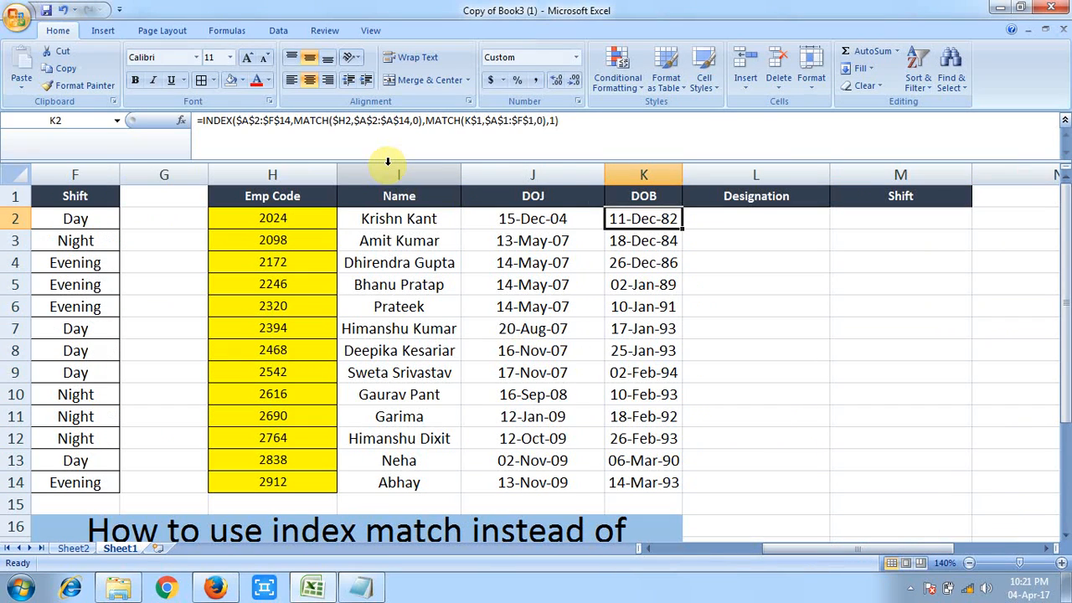
key(Right)
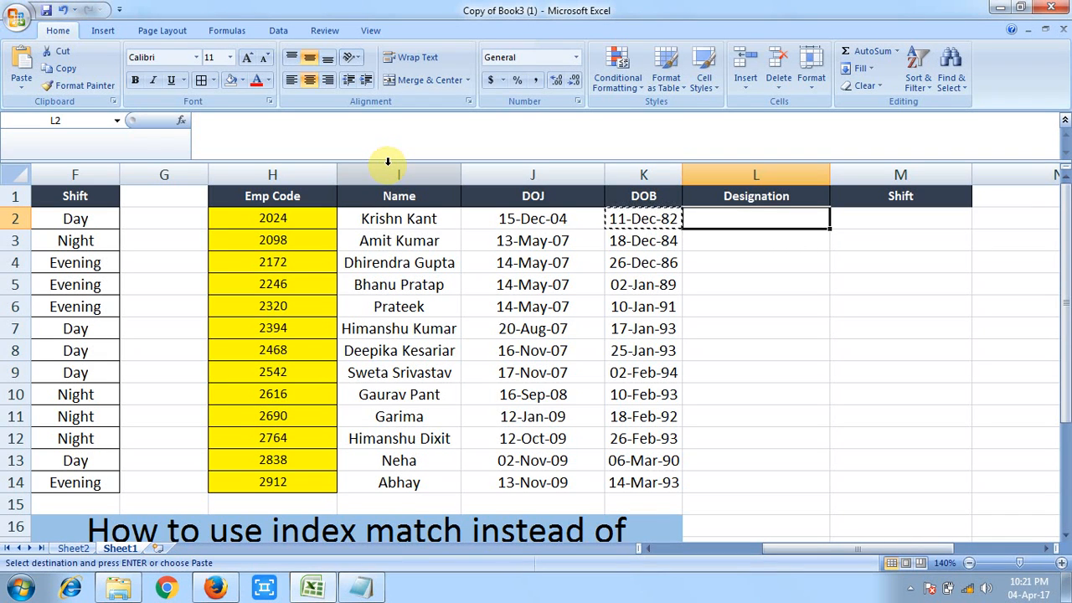
key(ctrl+v)
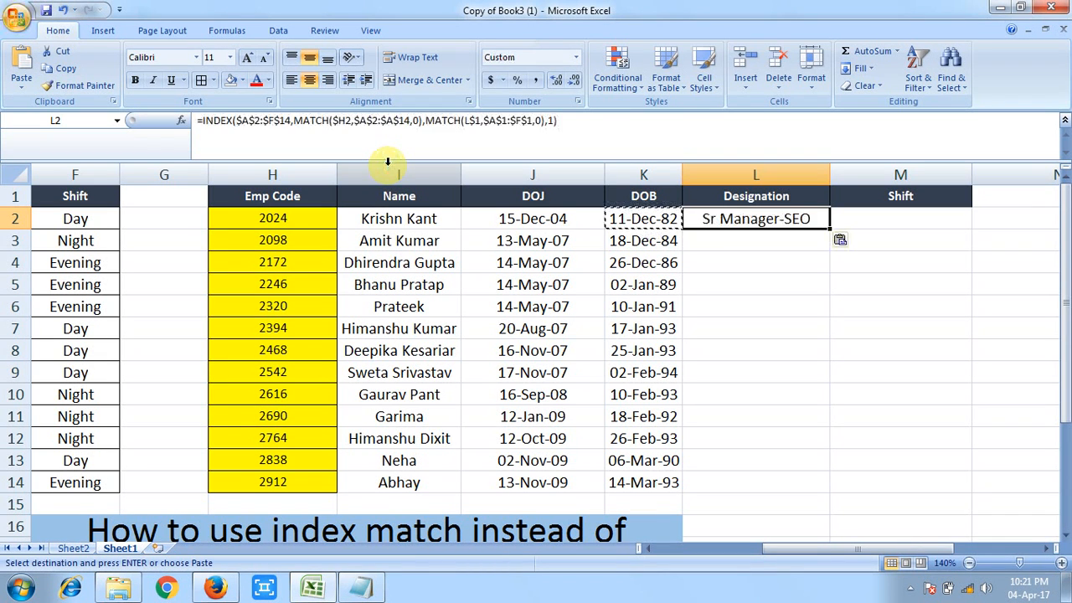
key(Right)
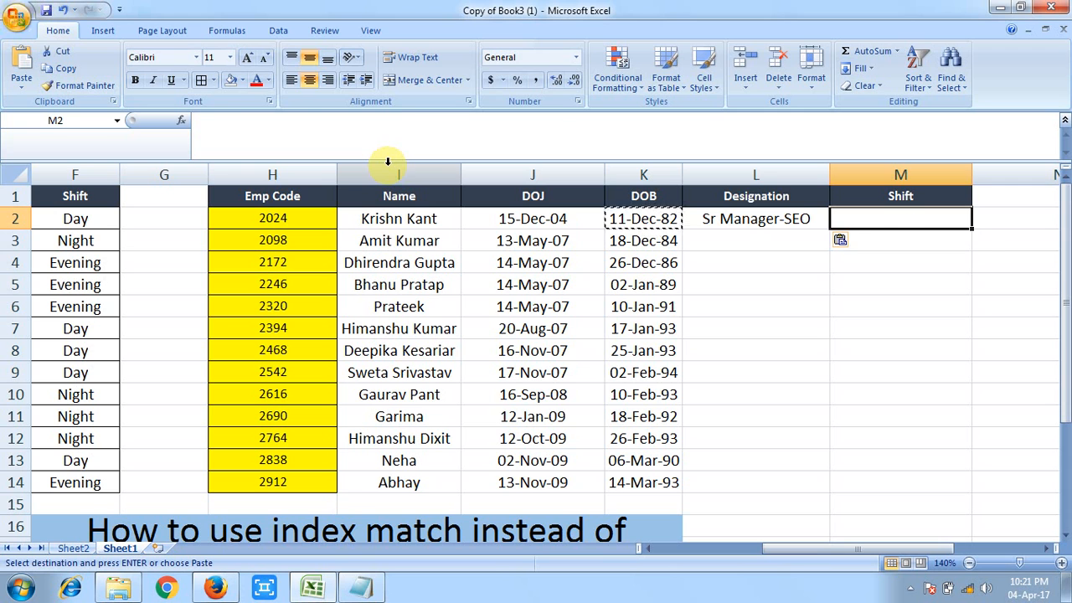
key(ctrl+v)
Step: Paste the copied formula over L2:M14 to fill the Designation and Shift columns
key(Left)
key(Left)
key(ctrl+Down)
key(Right)
key(ctrl+shift+Up)
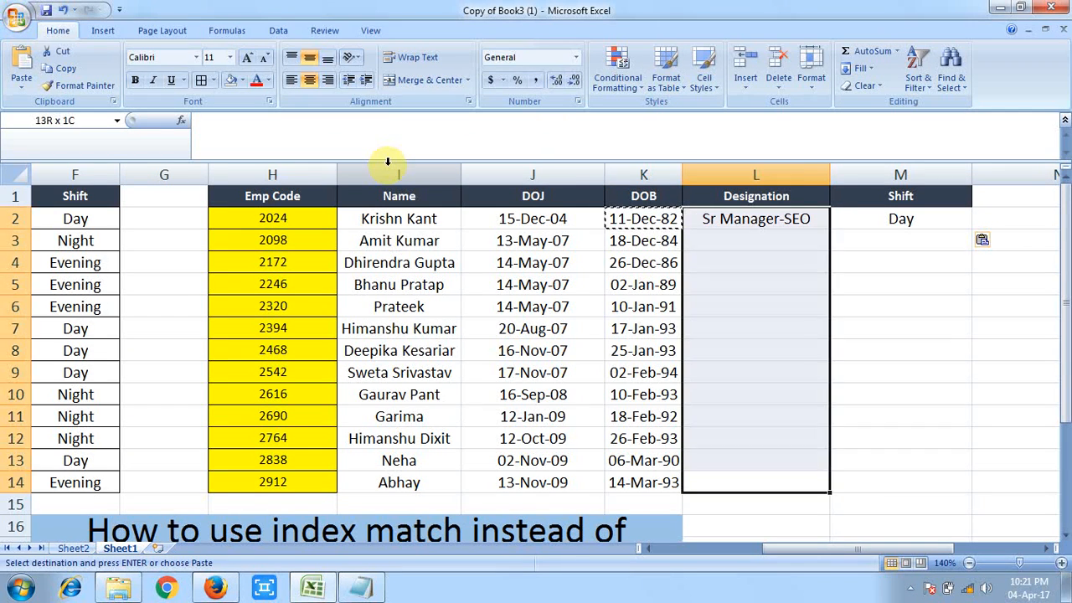
key(shift+Right)
key(Return)
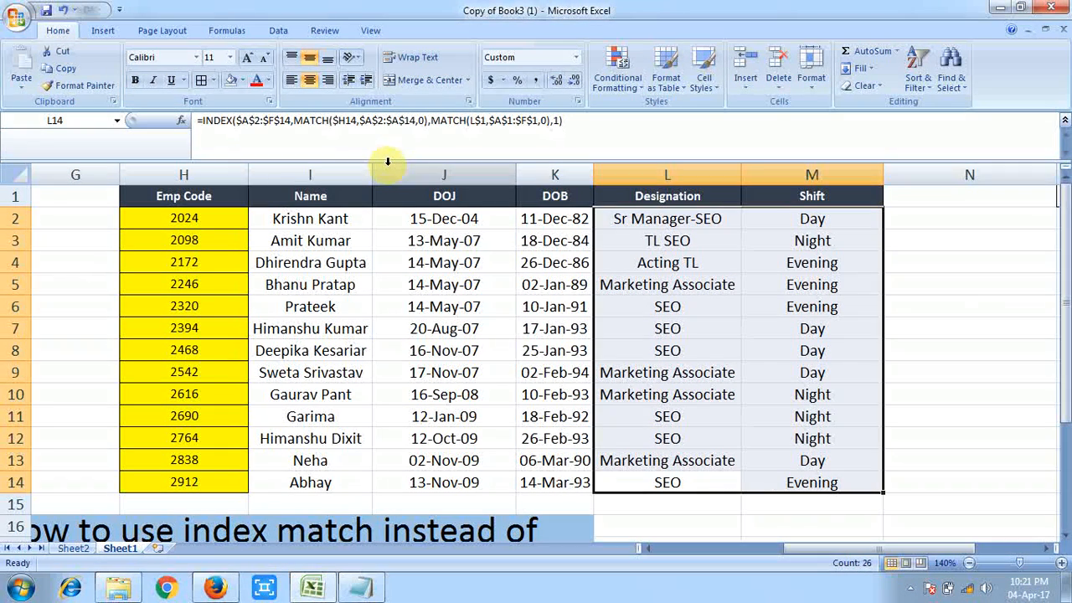
Step: Try DOJ as the header in M1 in place of Shift, and undo the entry
click(437, 194)
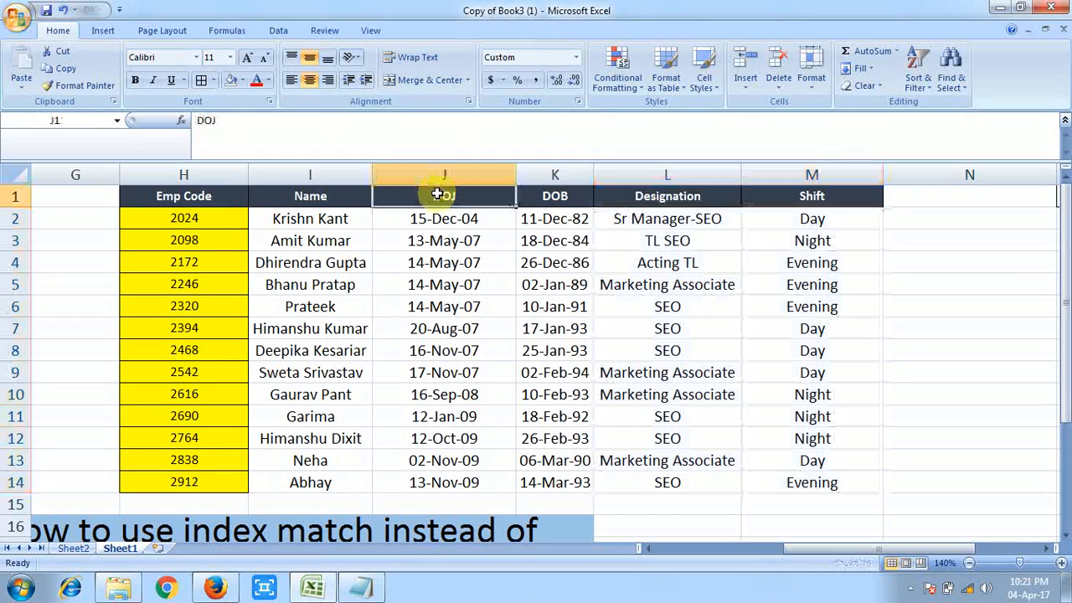
key(Right)
key(Right)
key(Right)
key(Right)
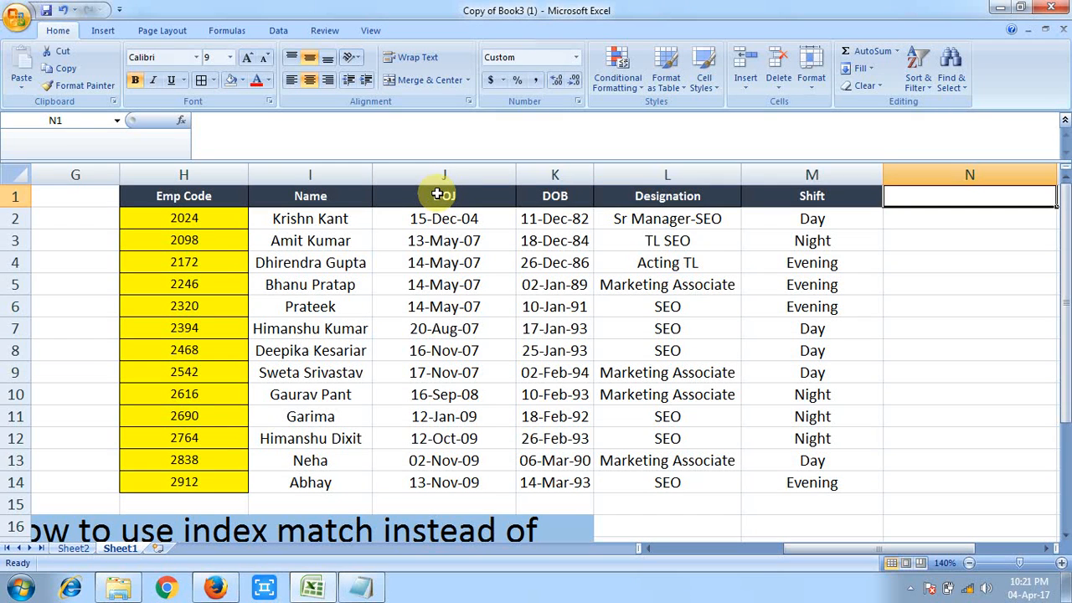
key(Left)
text(DO)
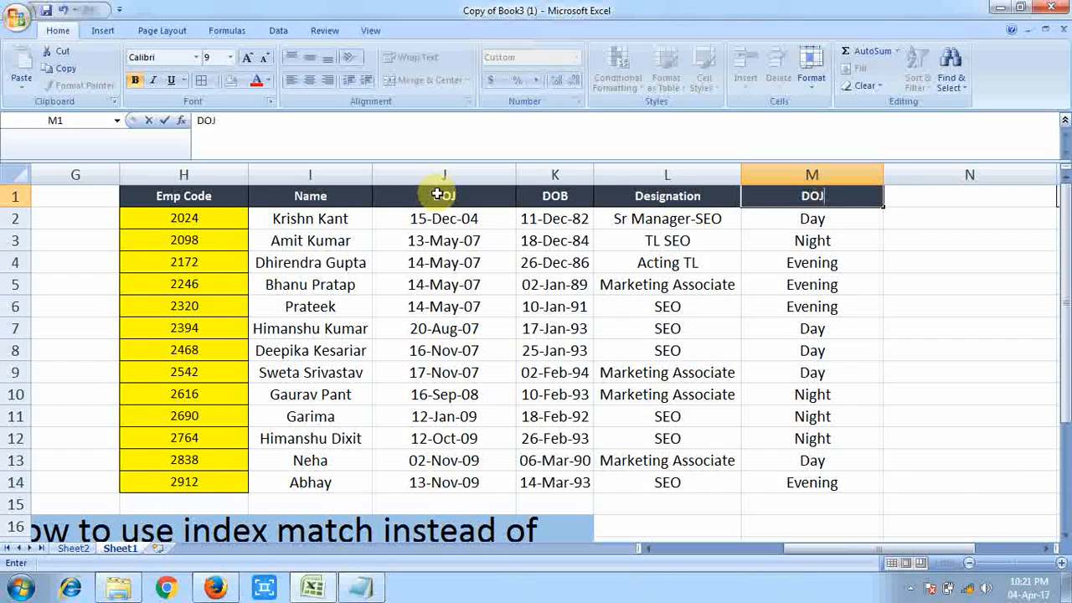
text(J)
key(Return)
key(ctrl+z)
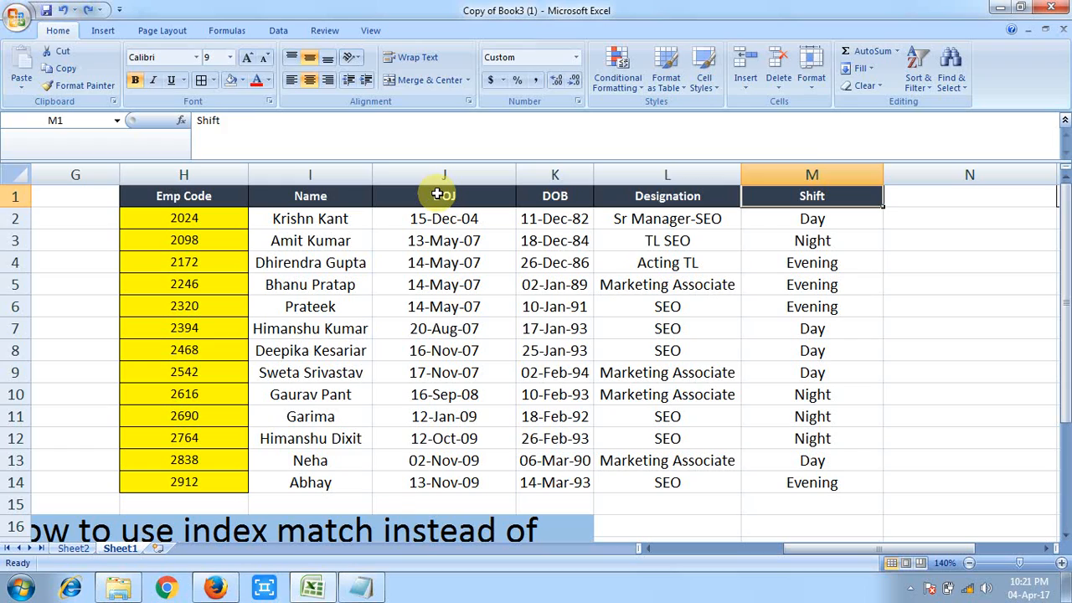
Step: Try DOJ as the header in L1 in place of Designation, and undo the entry
key(Left)
text(DOJ)
key(Return)
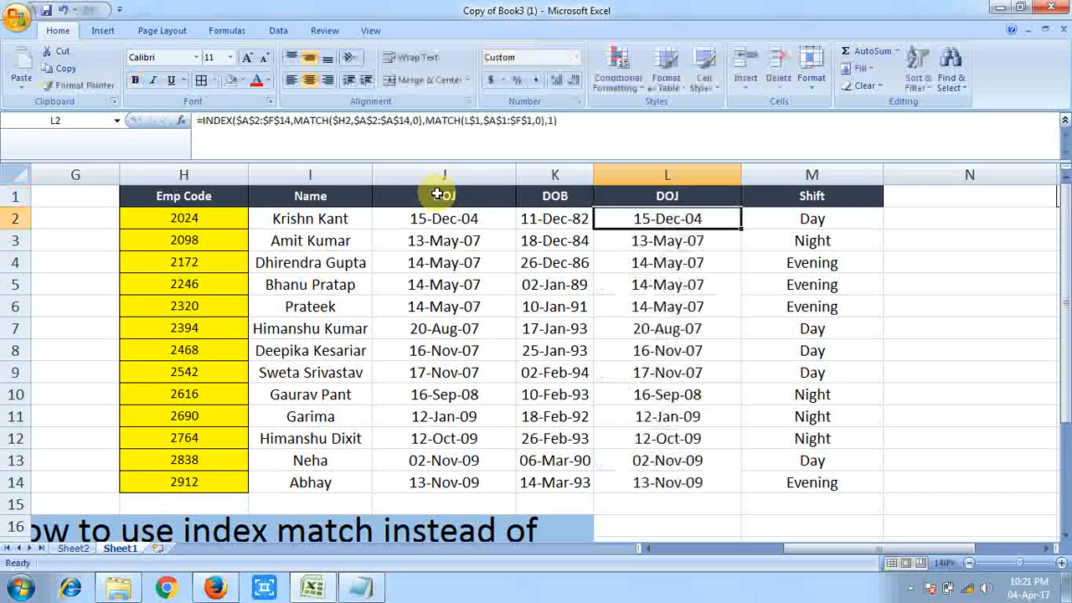
key(ctrl+z)
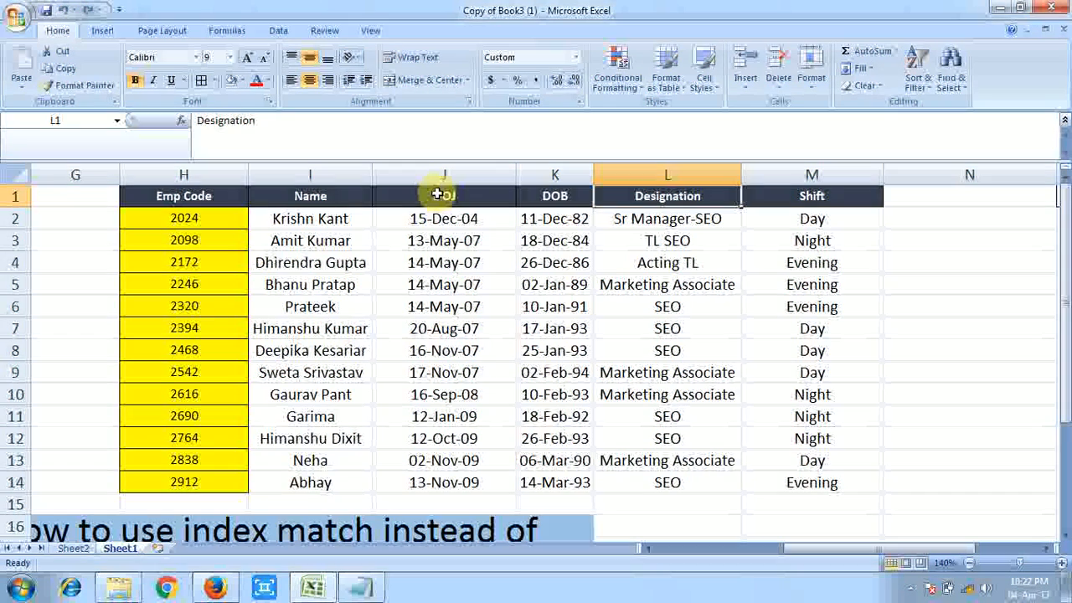
Step: Compare the row 1 headers of the lookup table in H1:M1 with the source table headers in A1:F1
key(Left)
key(Left)
key(Left)
key(Left)
key(Right)
key(Right)
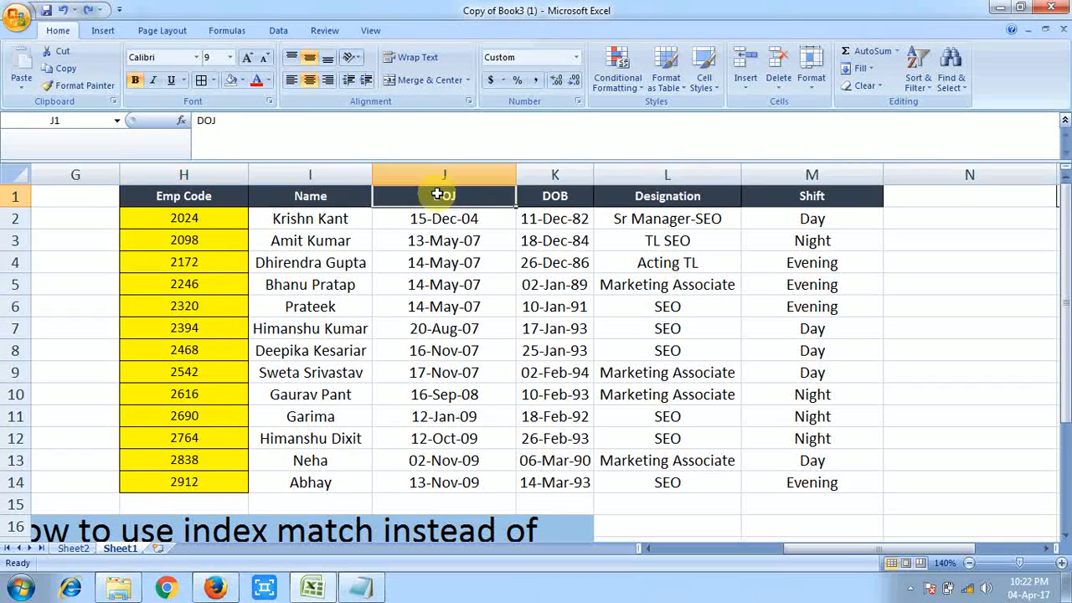
key(Left)
key(Left)
key(Left)
key(Left)
key(Left)
key(Left)
key(Left)
key(Left)
key(Left)
key(Right)
key(Right)
key(Right)
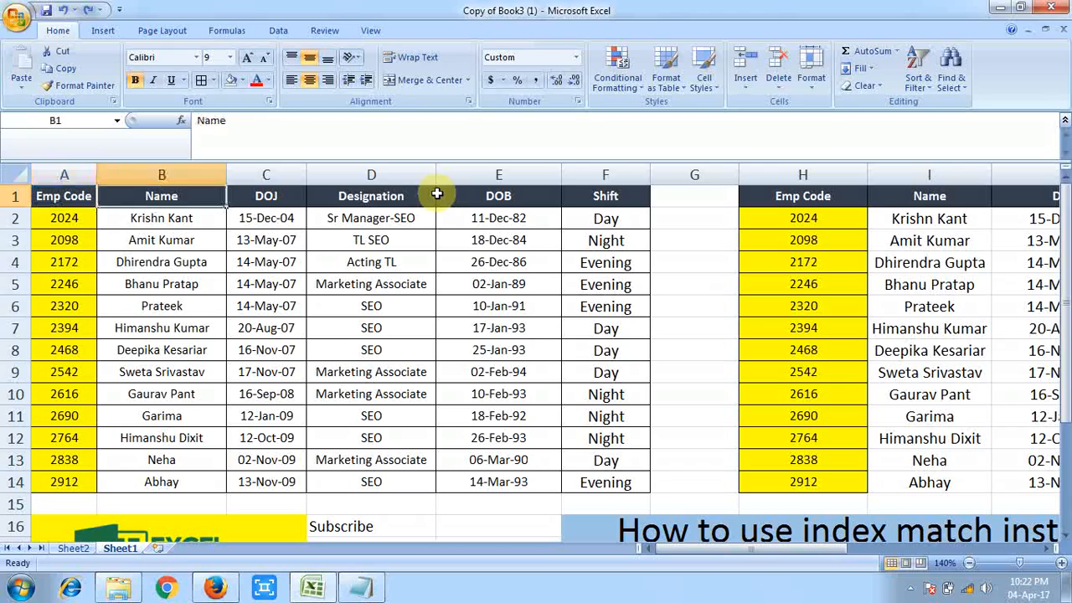
key(Right)
key(Right)
key(Right)
key(Right)
key(Right)
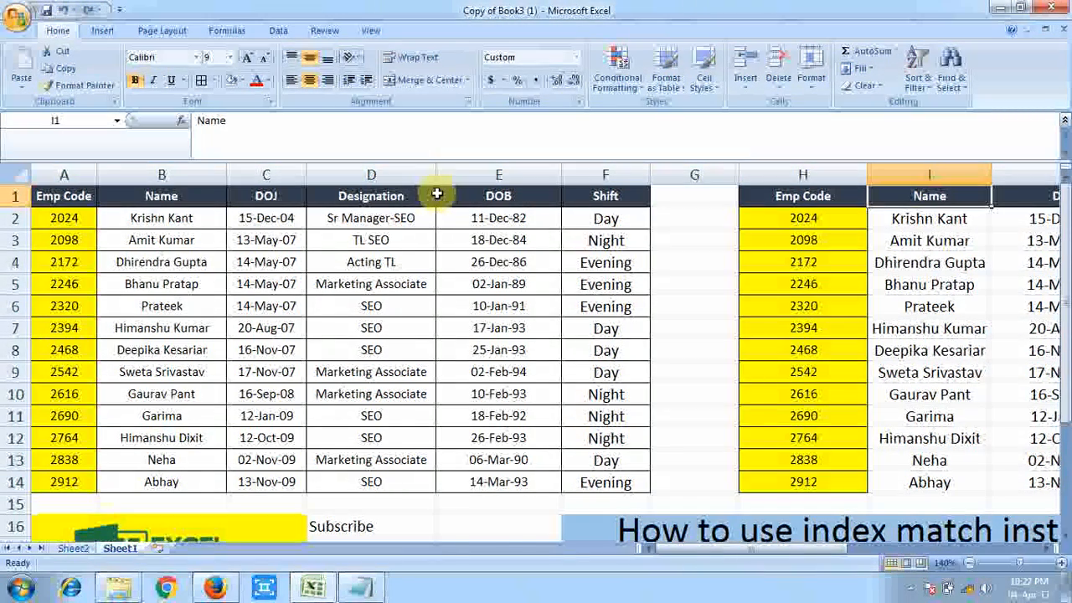
key(Right)
key(Right)
key(Right)
key(Right)
key(Right)
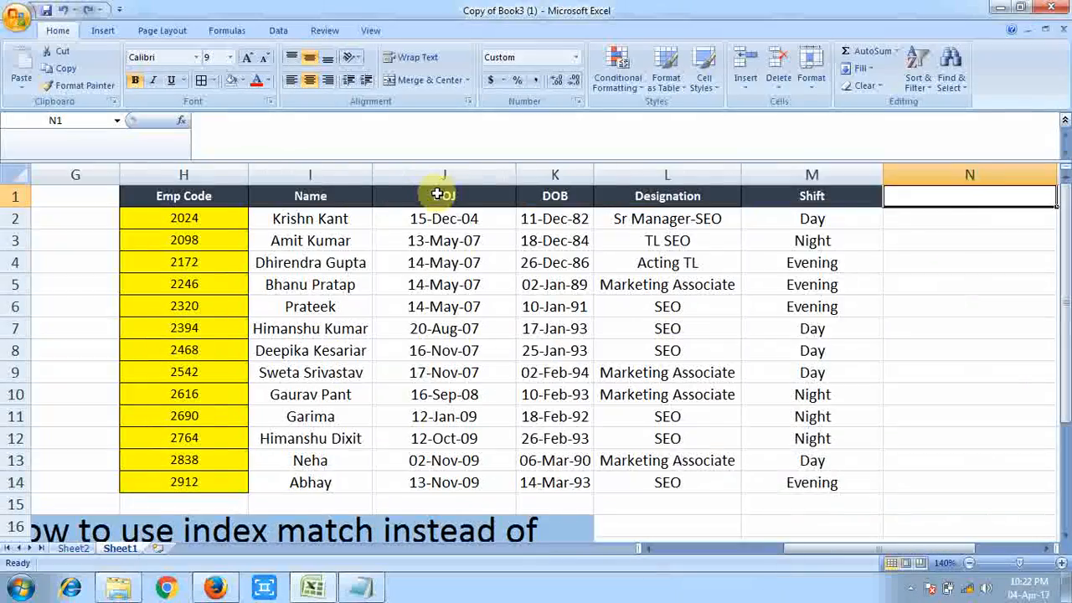
Step: Review the source headers from A1 to F1 again and check the Designation header in L1
key(Left)
key(Home)
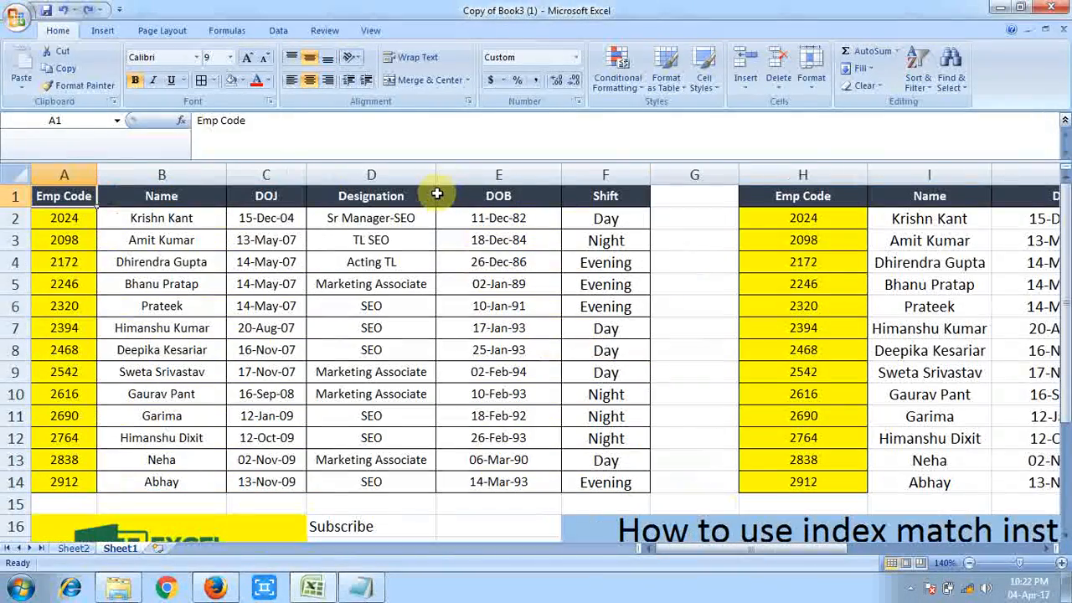
key(Right)
key(Right)
key(Right)
key(Right)
key(Right)
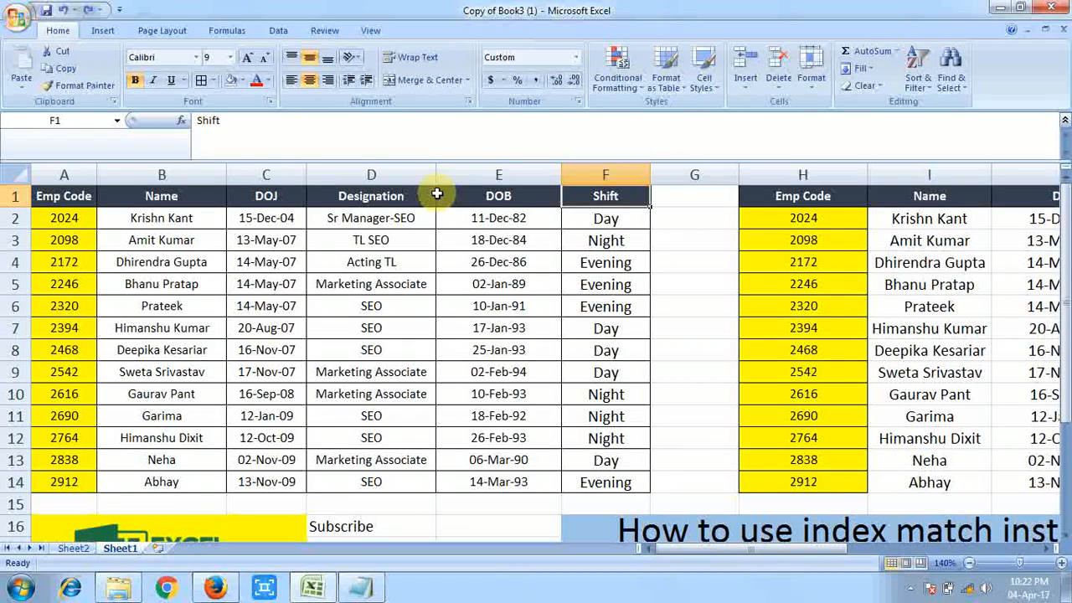
key(Right)
key(Right)
key(Right)
key(Right)
key(Right)
key(Right)
key(Right)
key(Right)
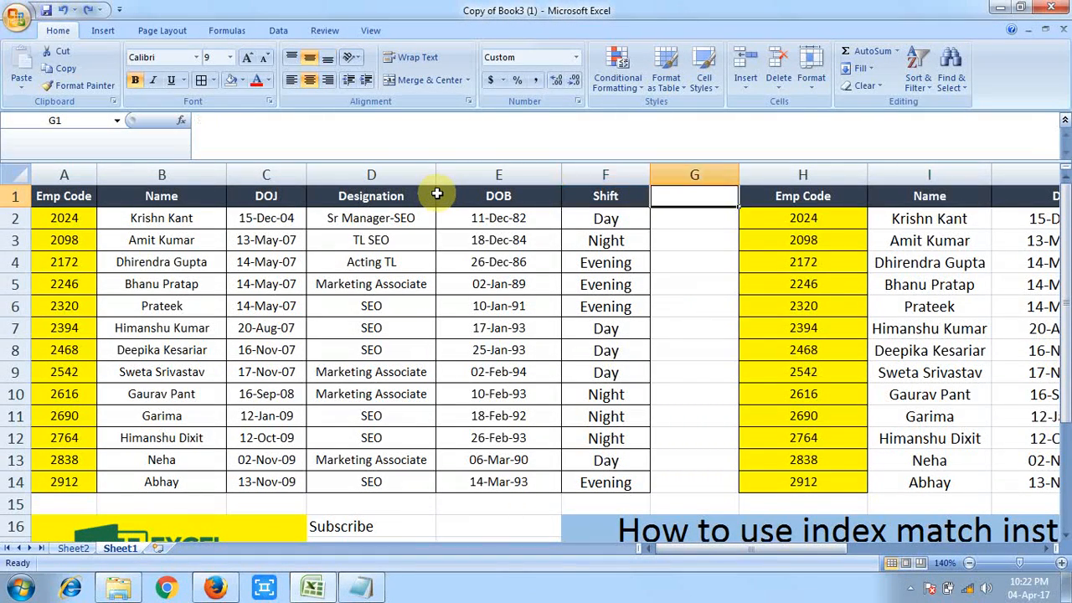
key(Left)
key(Left)
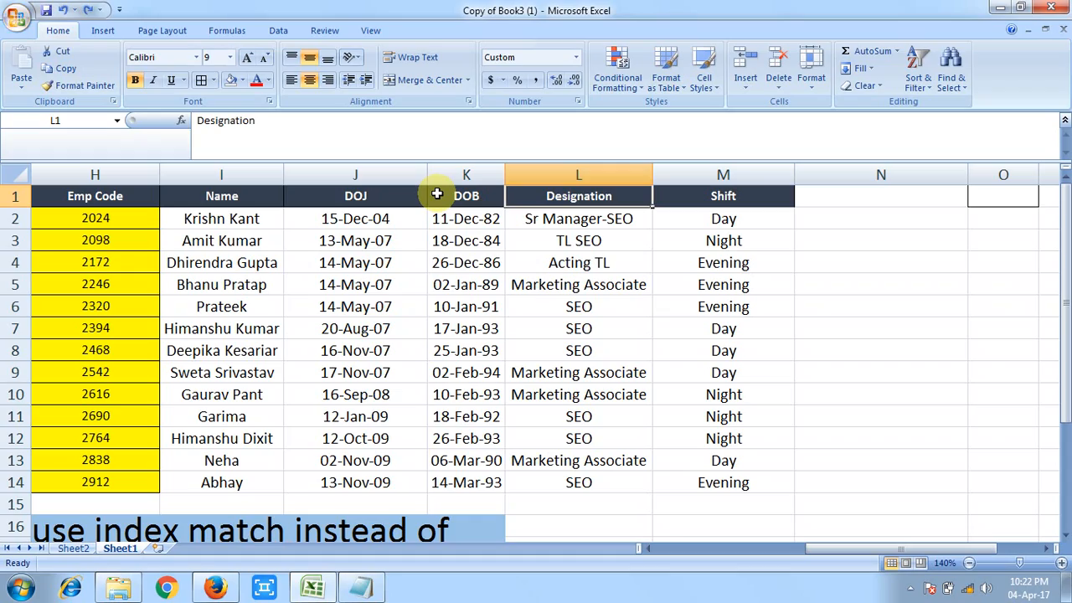
Step: Review the row 1 headers from the lookup table back through the source table, ending on the source Designation header
key(Right)
key(Left)
key(Left)
key(Left)
key(Left)
key(Left)
key(Left)
key(Left)
key(Left)
key(Left)
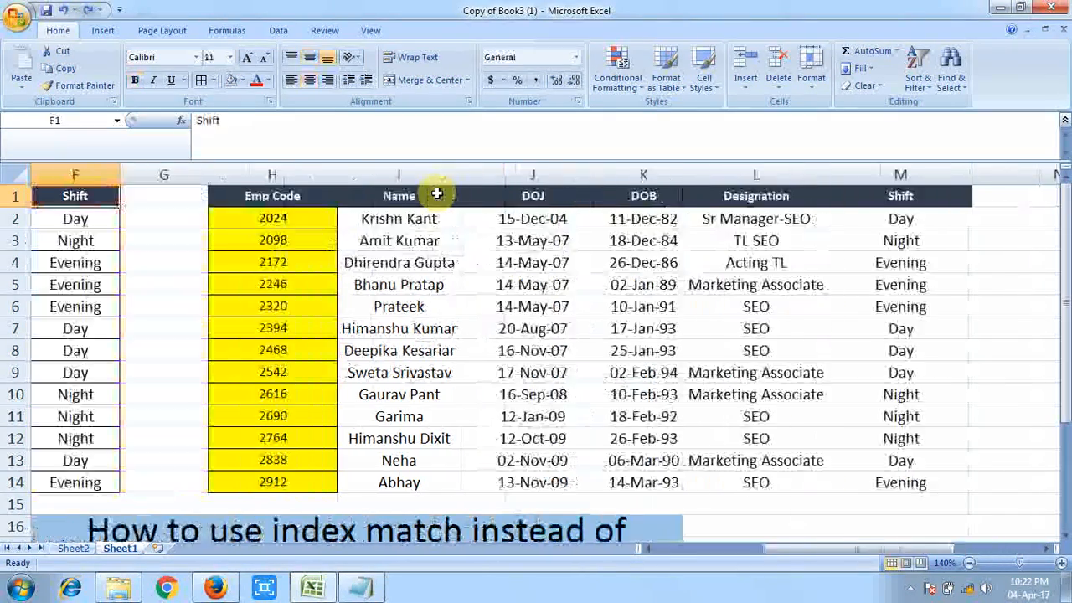
key(Left)
key(Left)
key(Left)
key(Right)
key(Right)
key(Right)
key(Right)
key(Right)
key(Right)
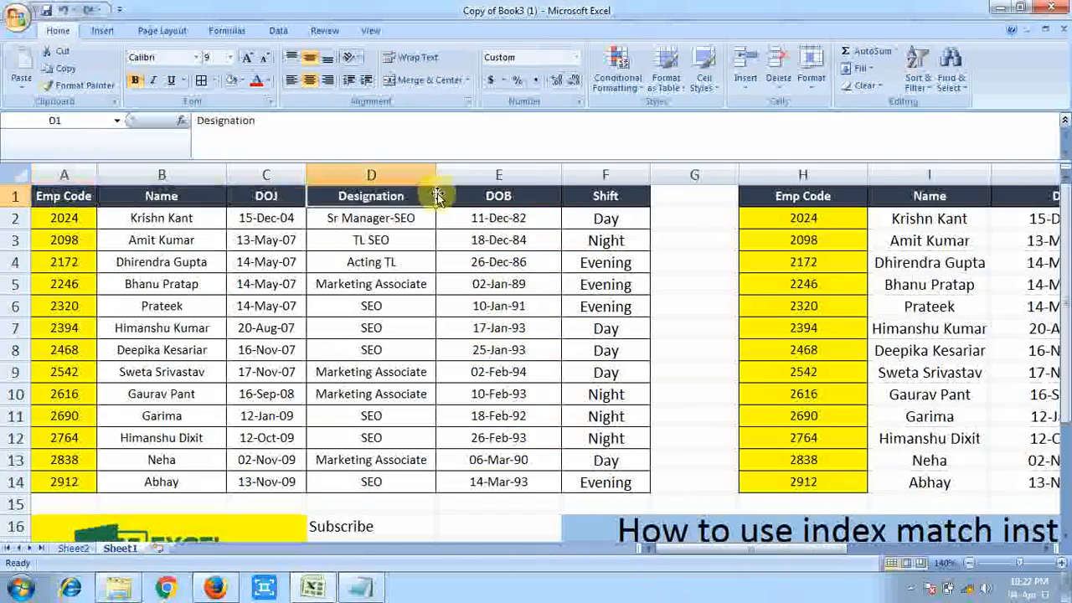
Step: Examine the area below the source table, including the logo and the Subscribe, Like, Comment and Share notes in D16:D19
key(Down)
key(Down)
key(Down)
key(Down)
key(Down)
key(Down)
key(Down)
key(Down)
key(Down)
key(Down)
key(Down)
key(Down)
key(Down)
key(Down)
key(Down)
key(Down)
key(Down)
key(Down)
key(Down)
key(Down)
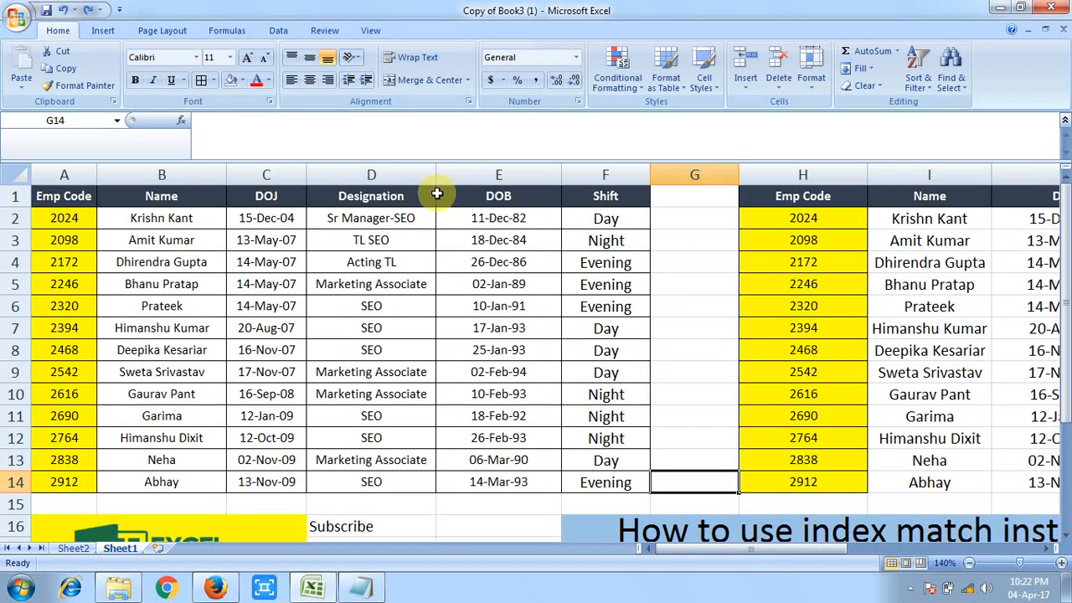
key(Left)
key(Left)
key(Left)
key(Left)
key(Left)
key(Left)
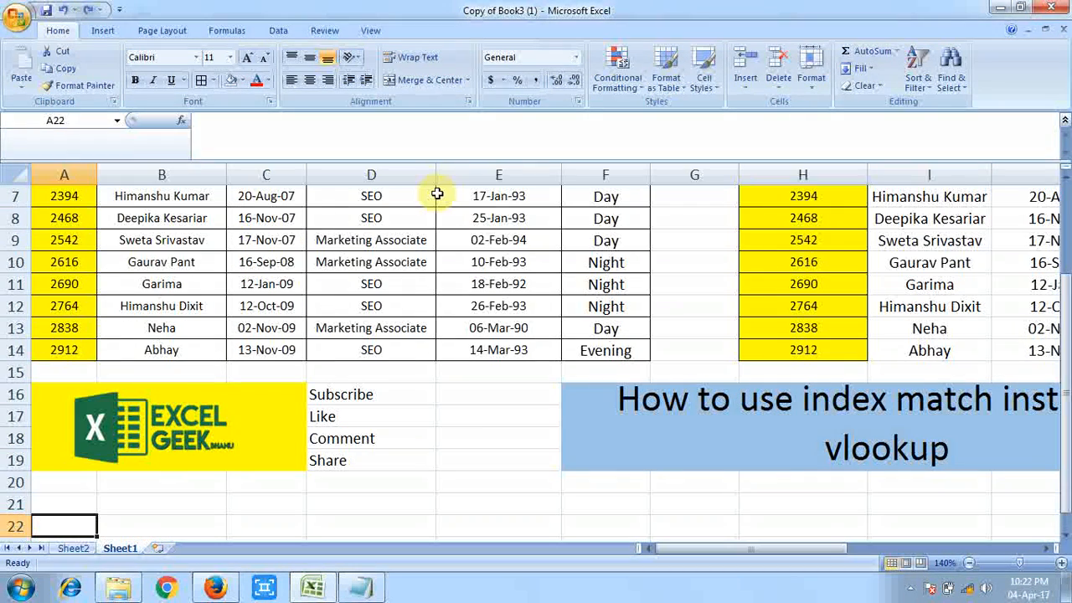
key(Right)
key(Up)
key(Up)
key(Up)
key(Up)
key(Up)
key(Up)
key(Up)
key(Right)
key(Right)
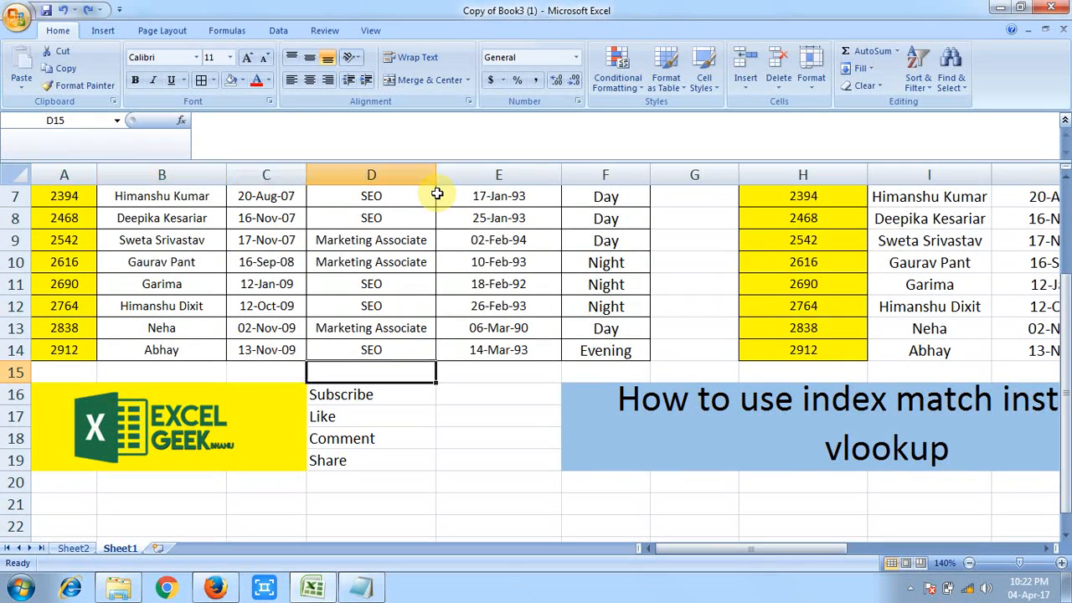
click(910, 588)
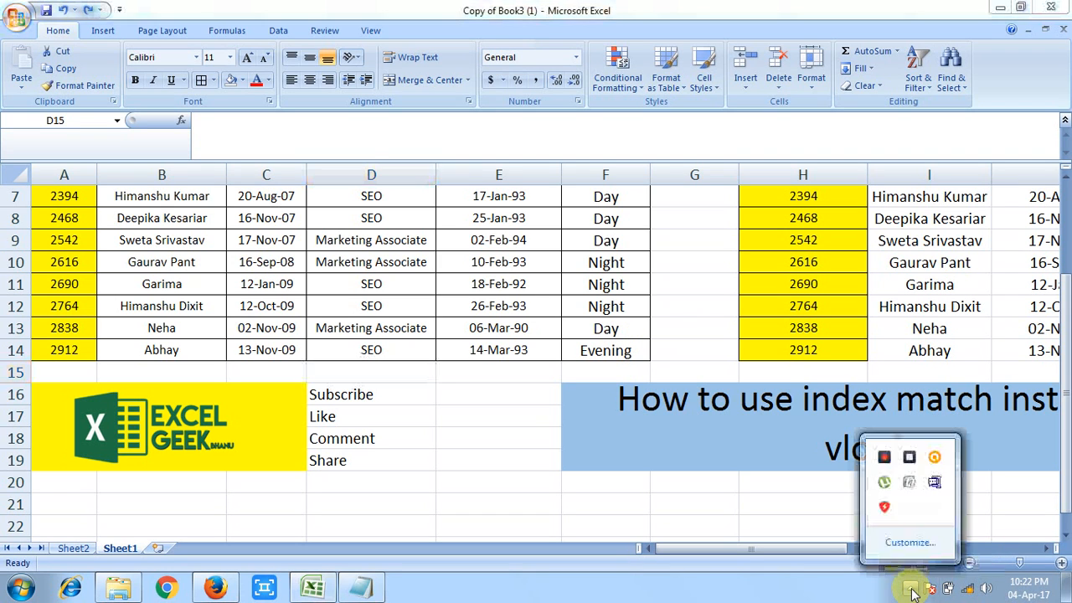